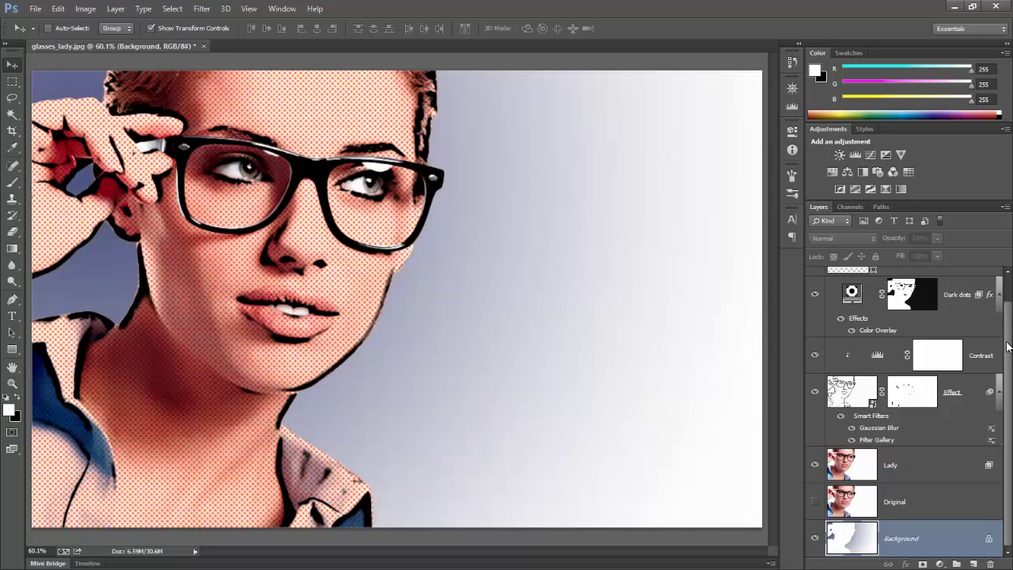
scroll(1008, 346, up, 1)
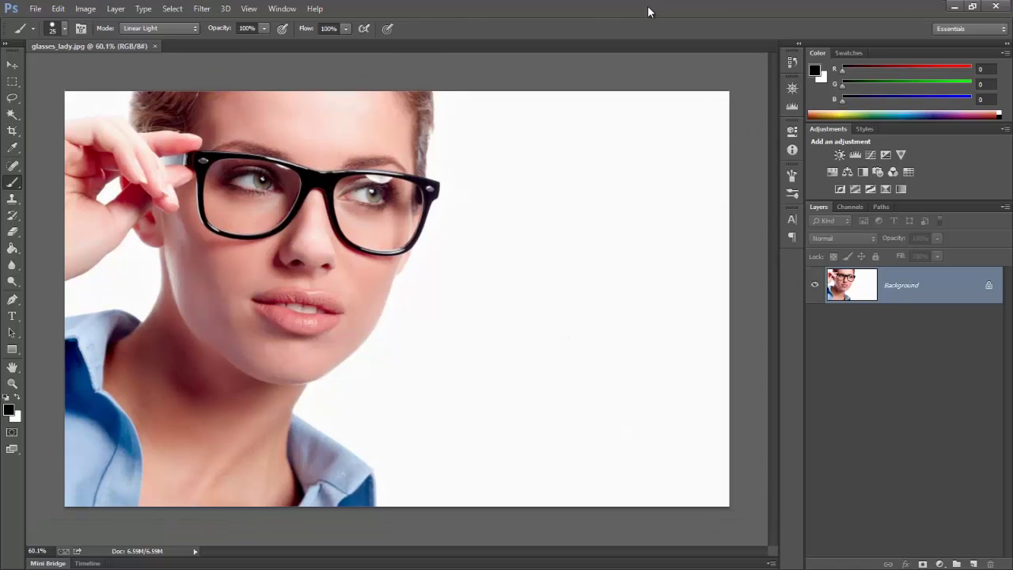
Select the whole photo and cut it from the Background onto a new layer named Original.
key(ctrl+minus)
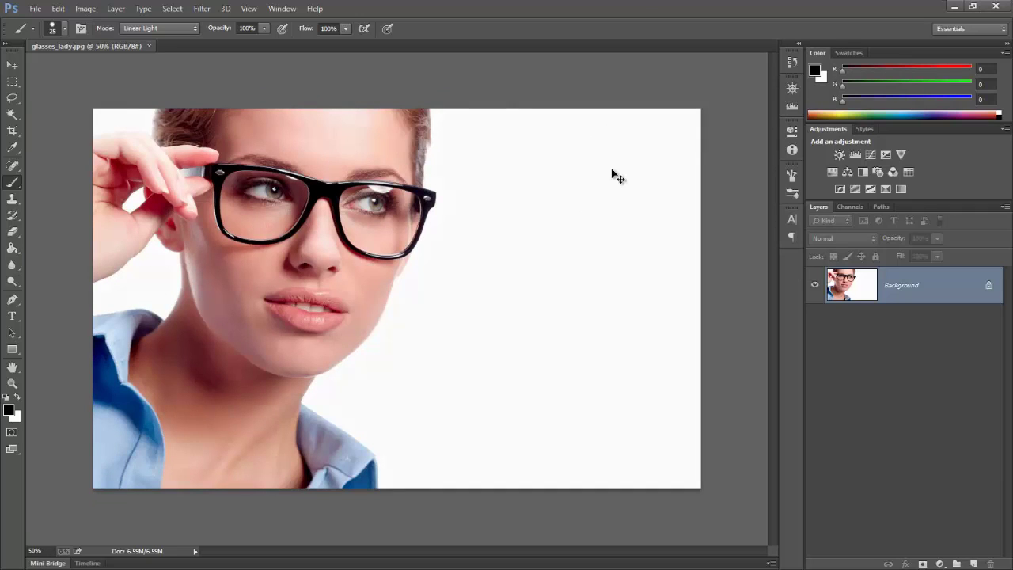
key(ctrl+a)
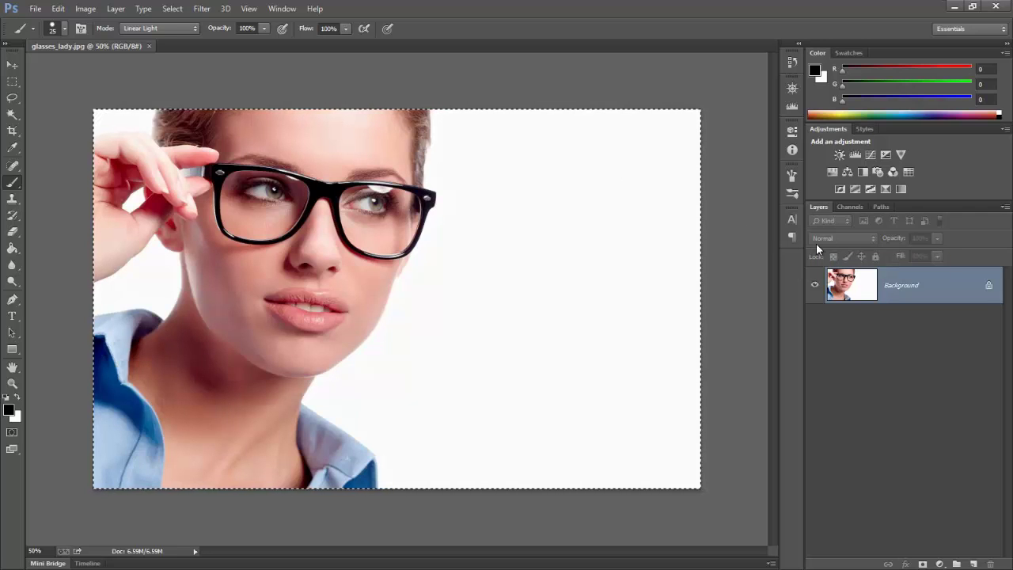
key(ctrl+shift+n)
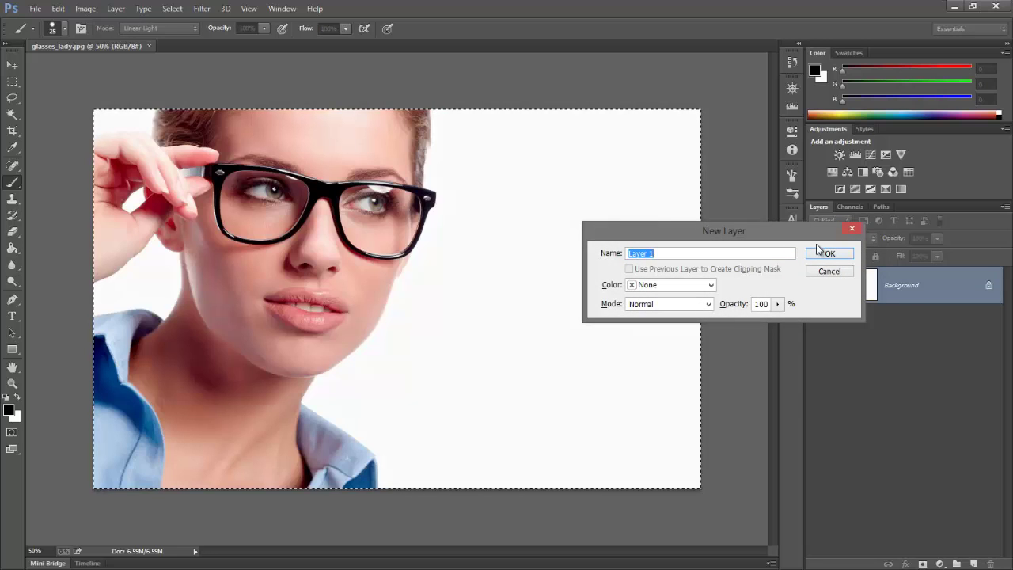
click(660, 254)
drag(660, 254, 630, 254)
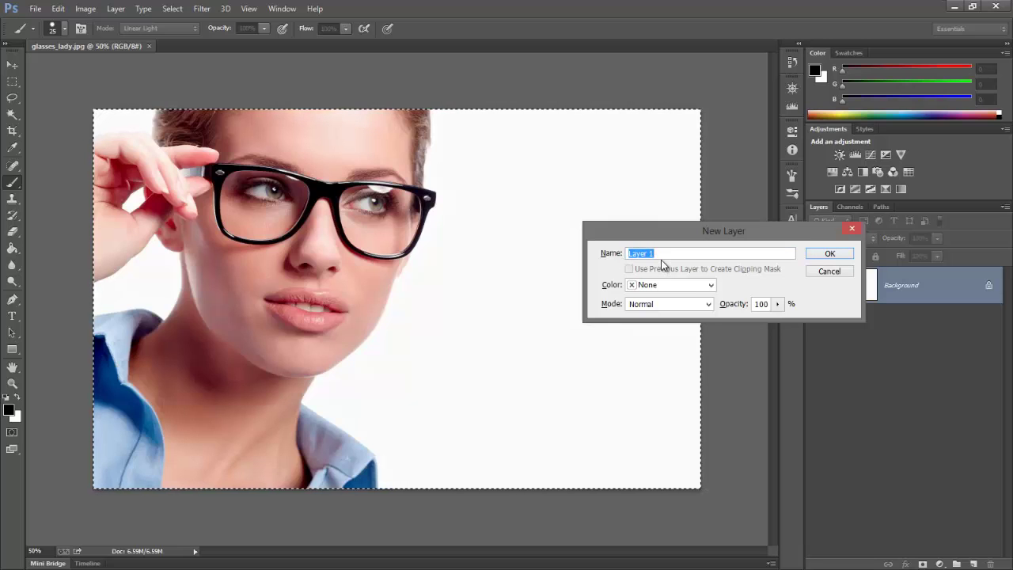
text(Original)
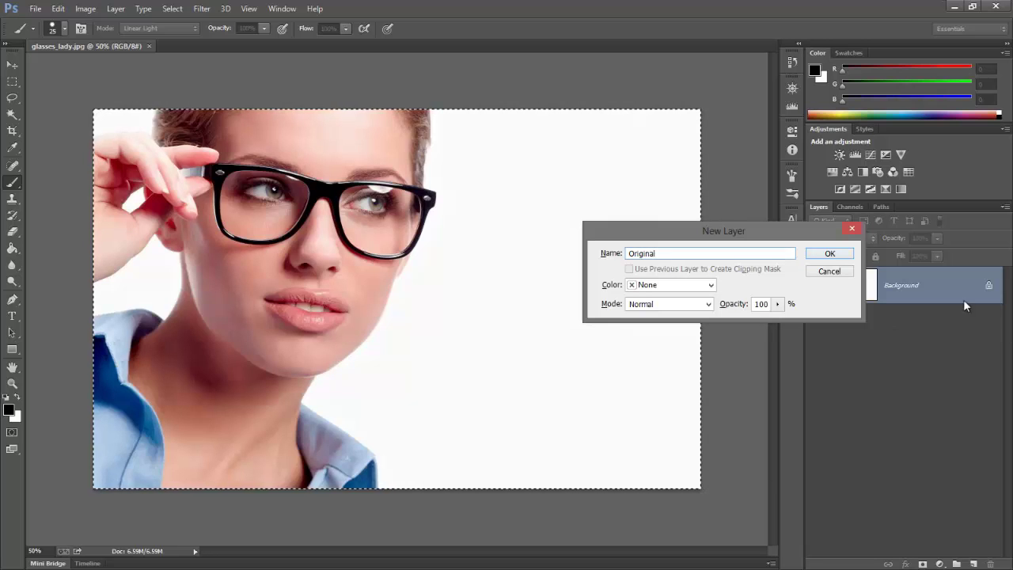
click(831, 253)
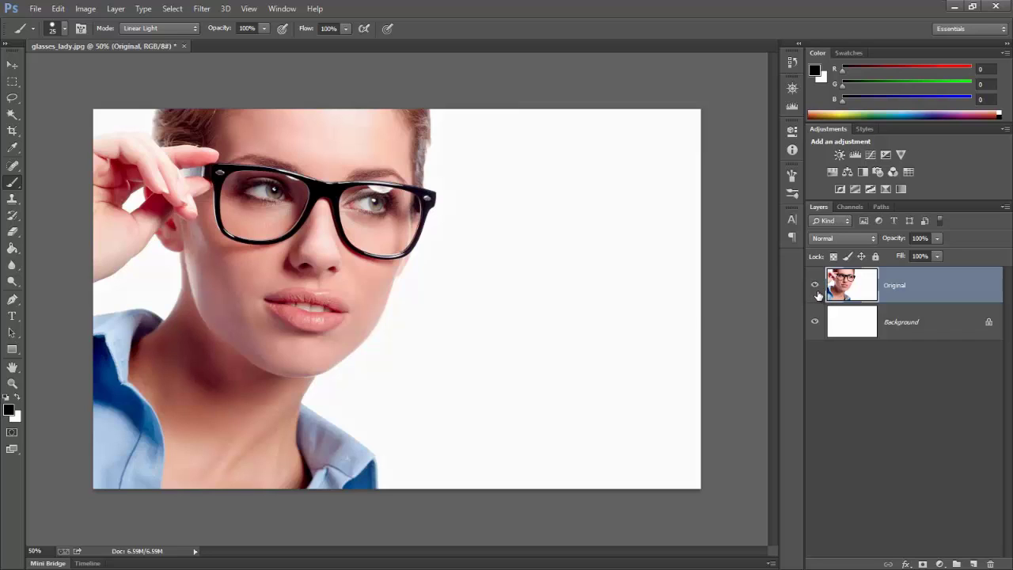
Duplicate the Original layer to a new layer named Lady.
key(ctrl+alt+j)
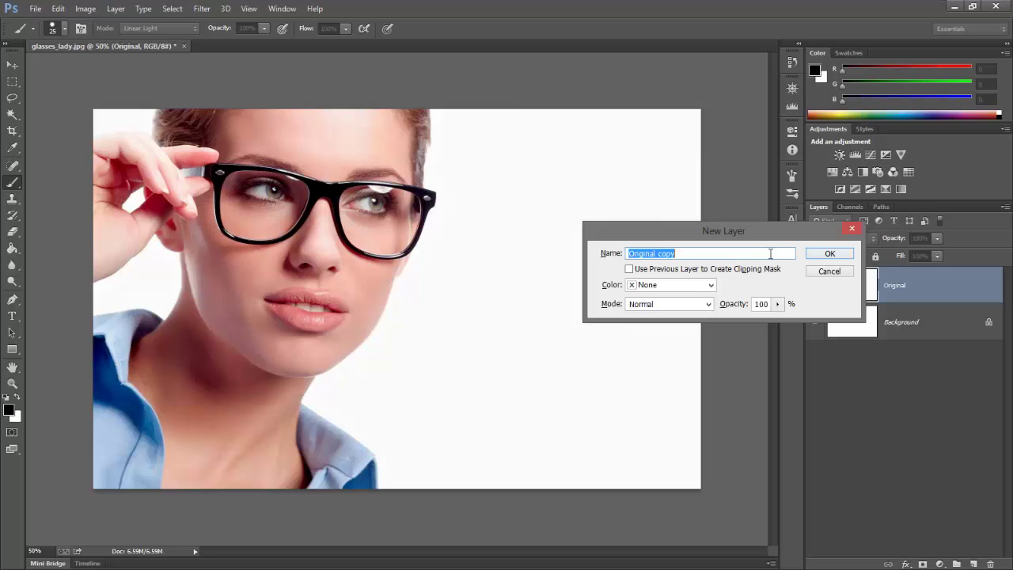
text(Lady)
click(829, 254)
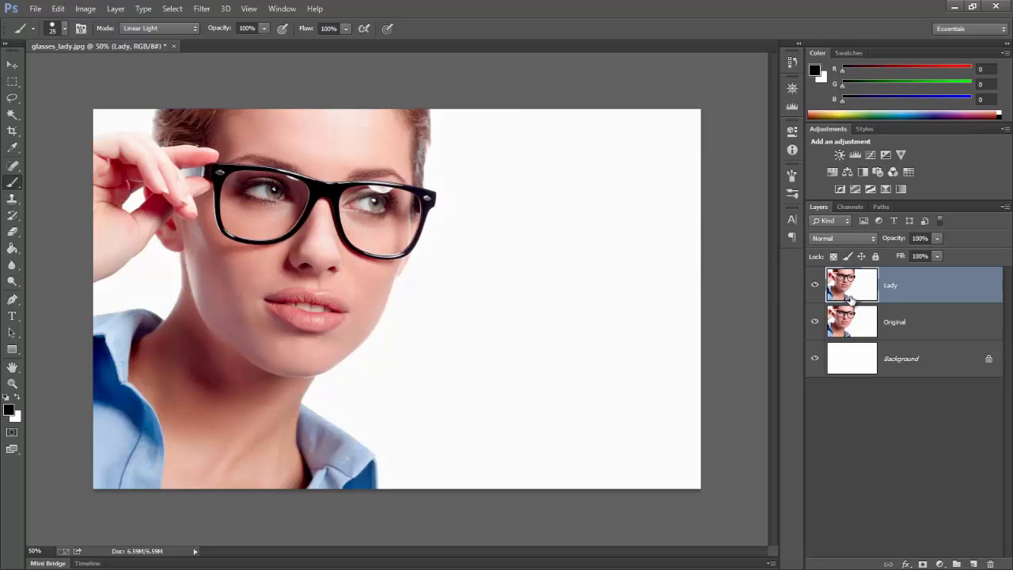
Duplicate the Lady layer to a new layer named Effect and hide the Original layer.
key(ctrl+alt+j)
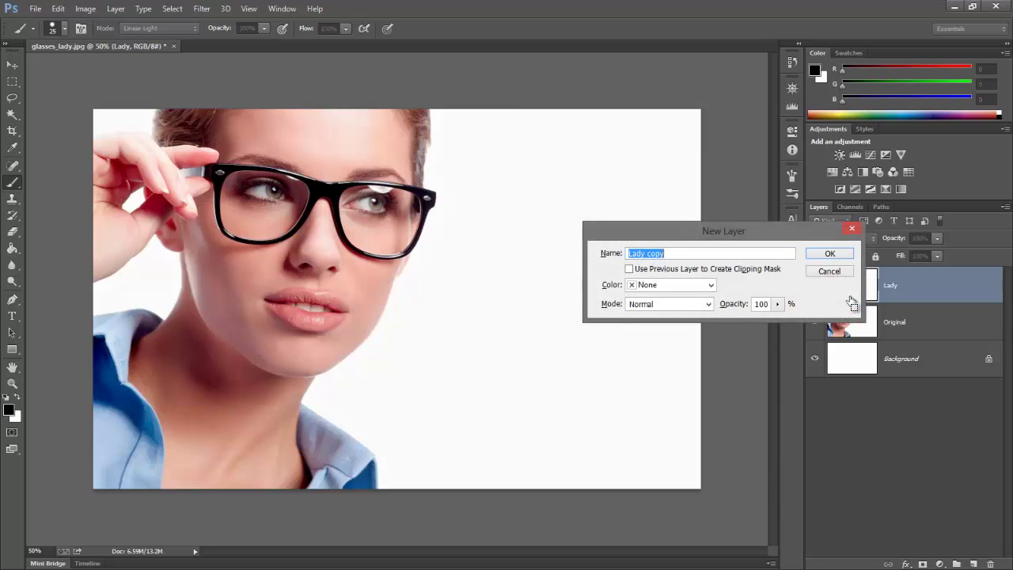
text(Effect)
click(830, 253)
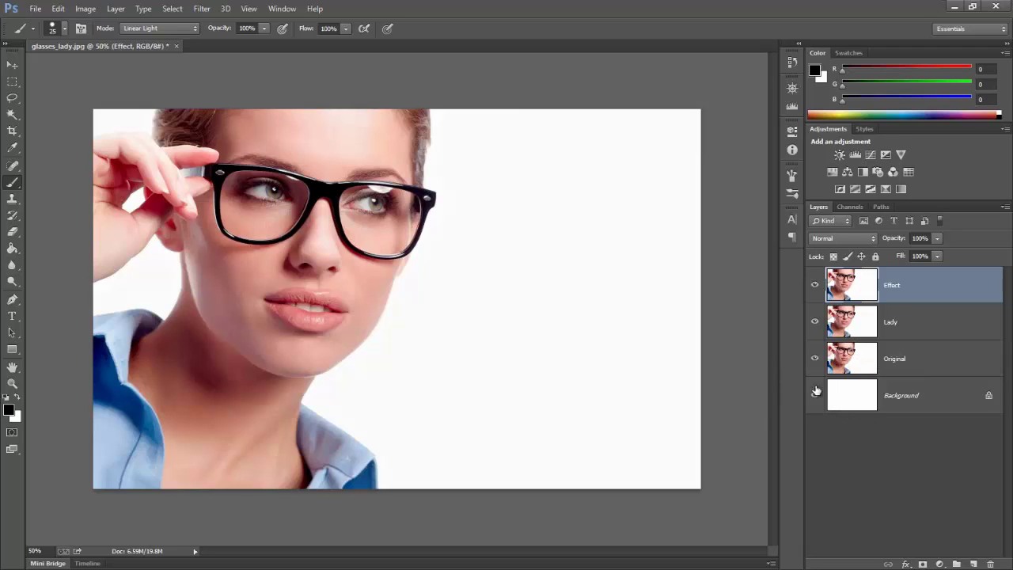
click(815, 359)
Convert the Effect layer to a smart object.
right_click(856, 291)
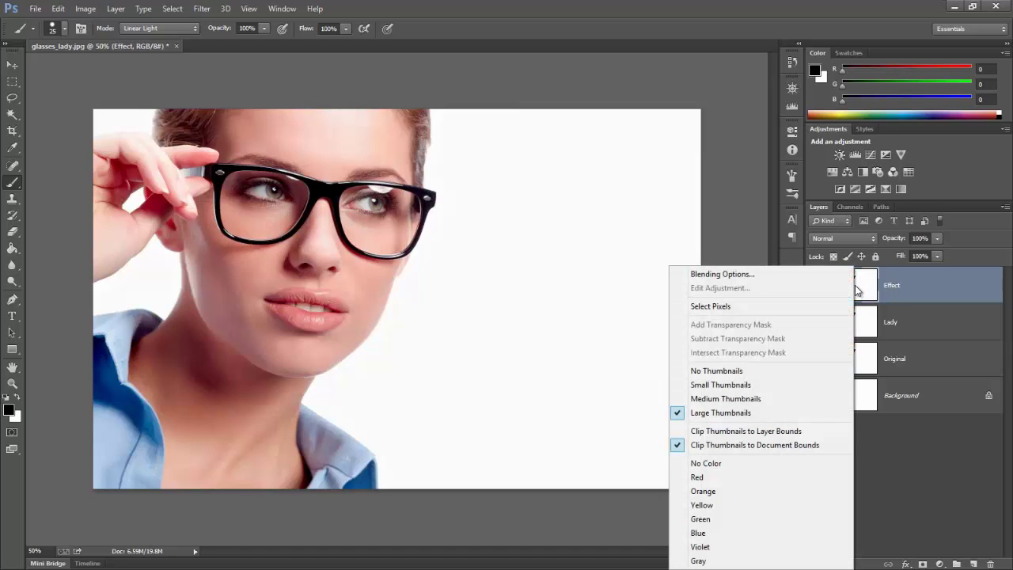
right_click(902, 285)
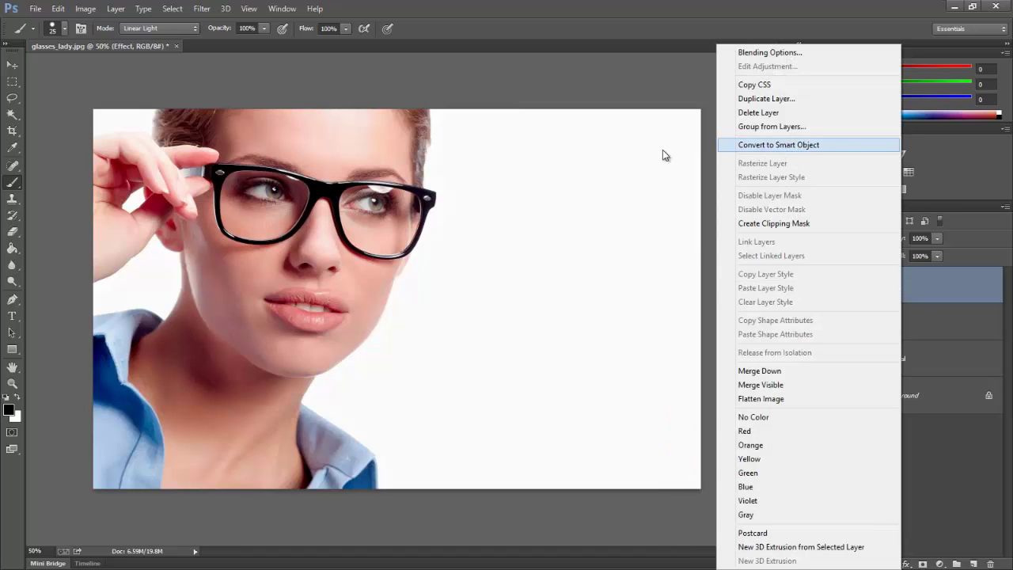
click(12, 97)
click(12, 81)
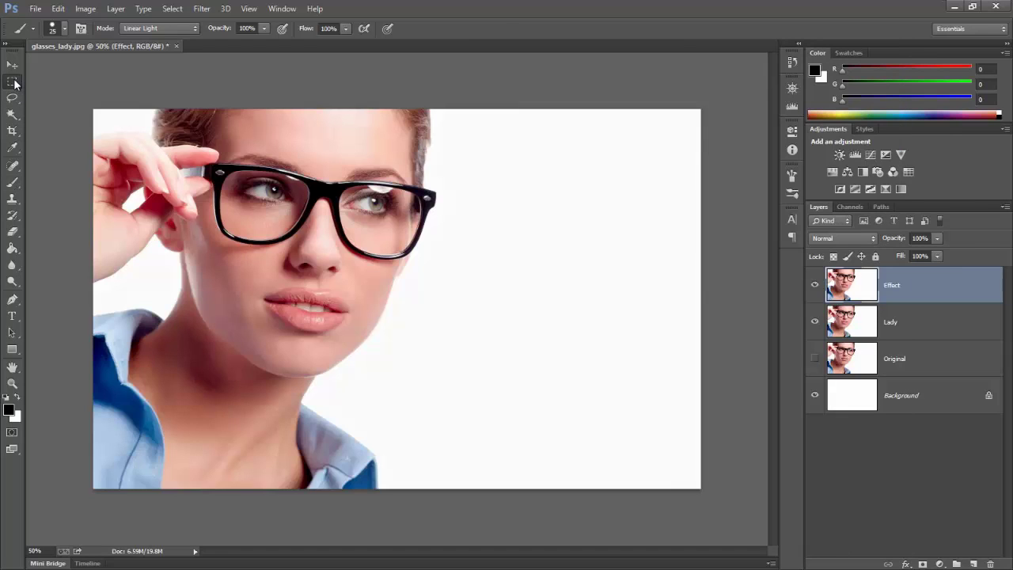
right_click(543, 240)
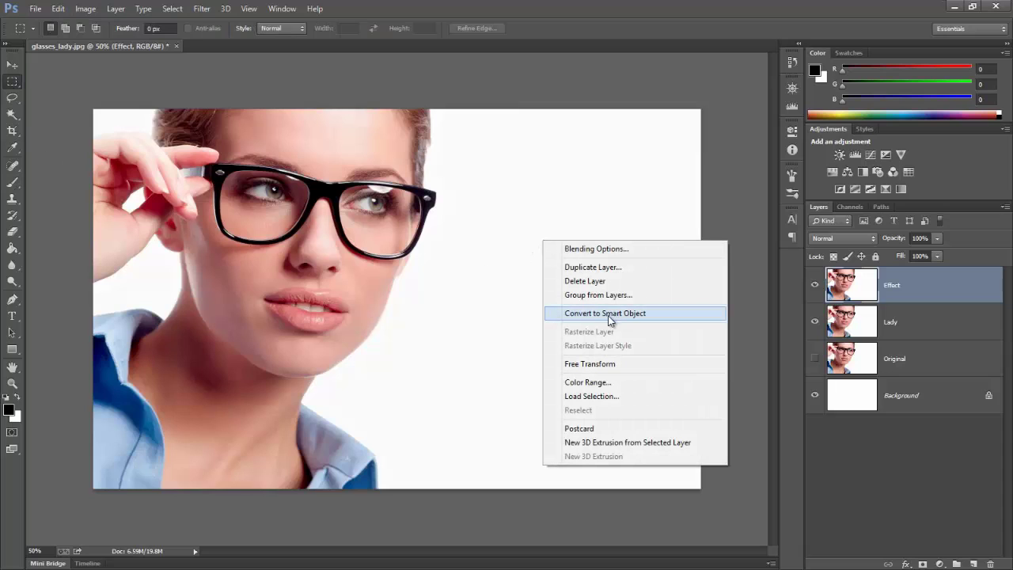
click(88, 9)
click(89, 9)
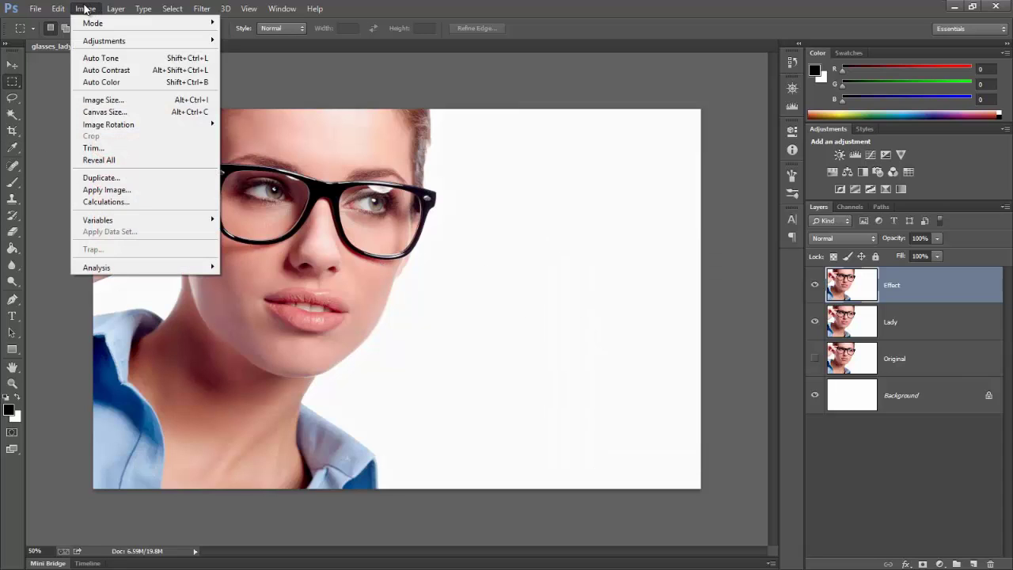
mouse_move(60, 8)
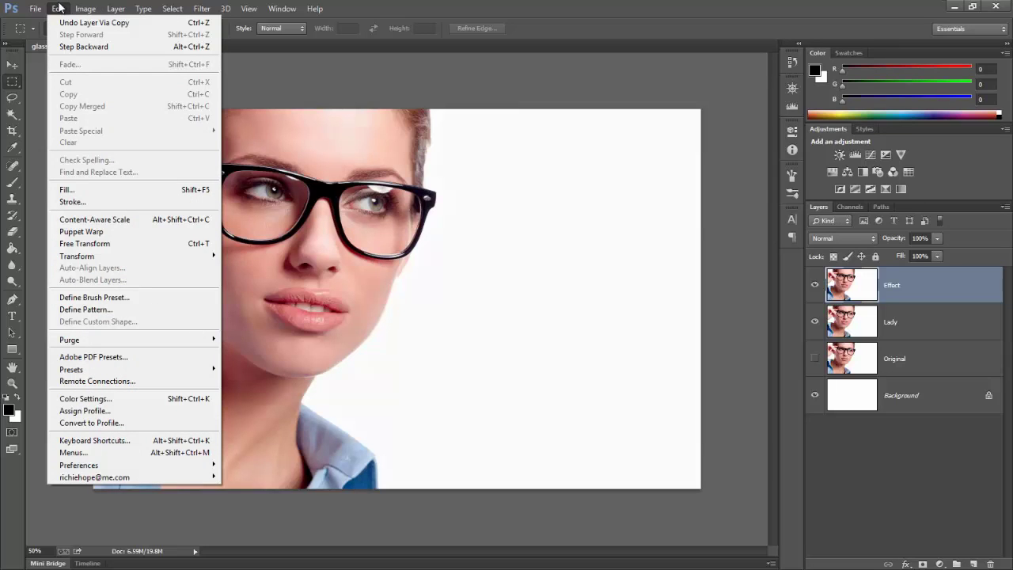
mouse_move(111, 8)
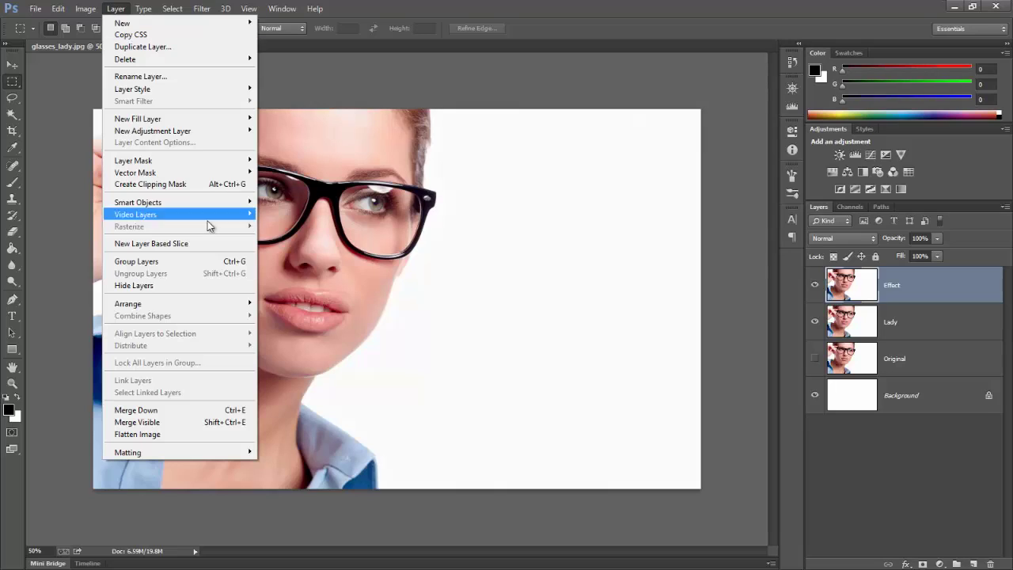
mouse_move(182, 208)
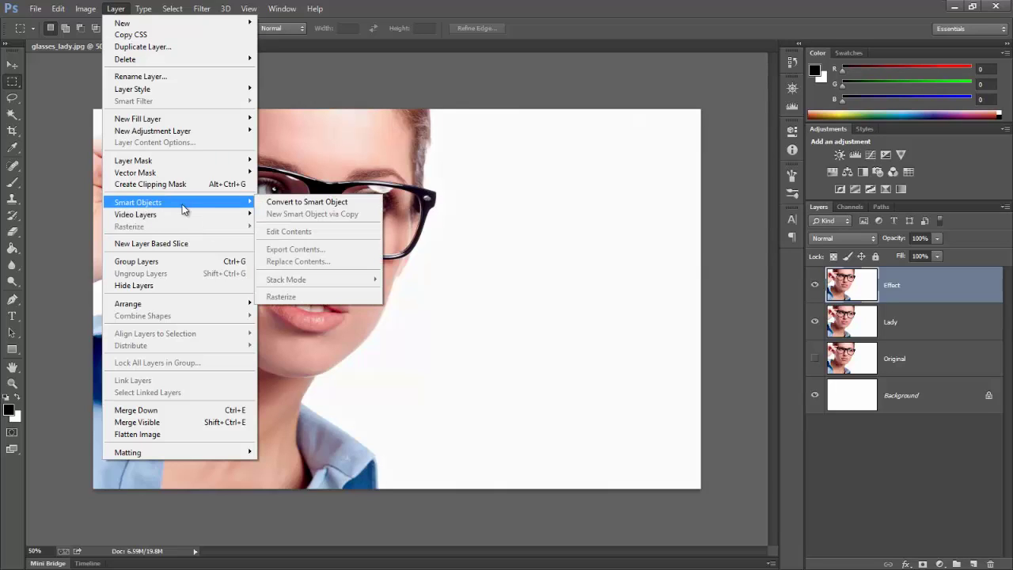
click(325, 204)
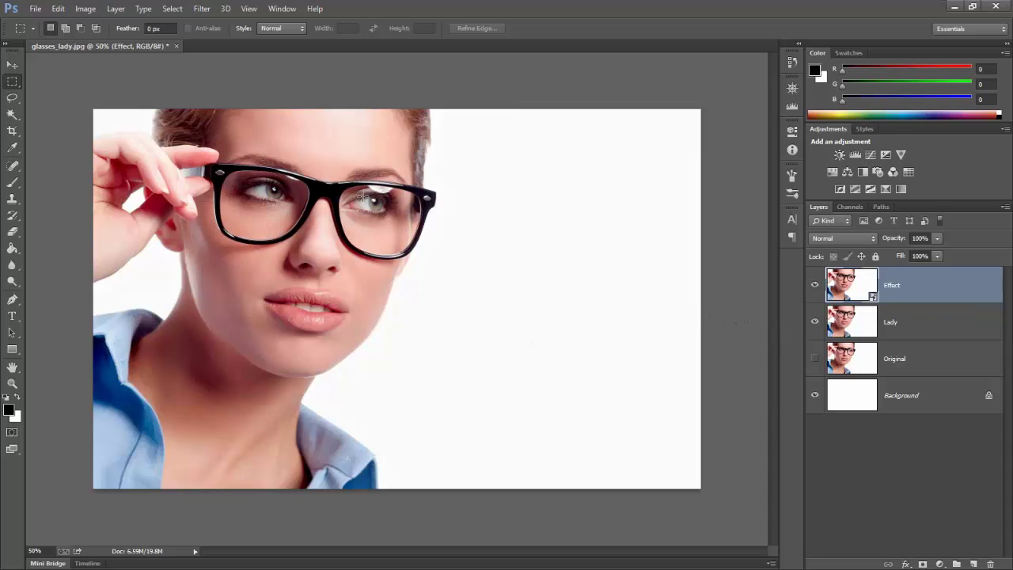
Apply the Filter Gallery's Photocopy sketch filter to the Effect layer with Detail 15 and Darkness 10.
click(201, 9)
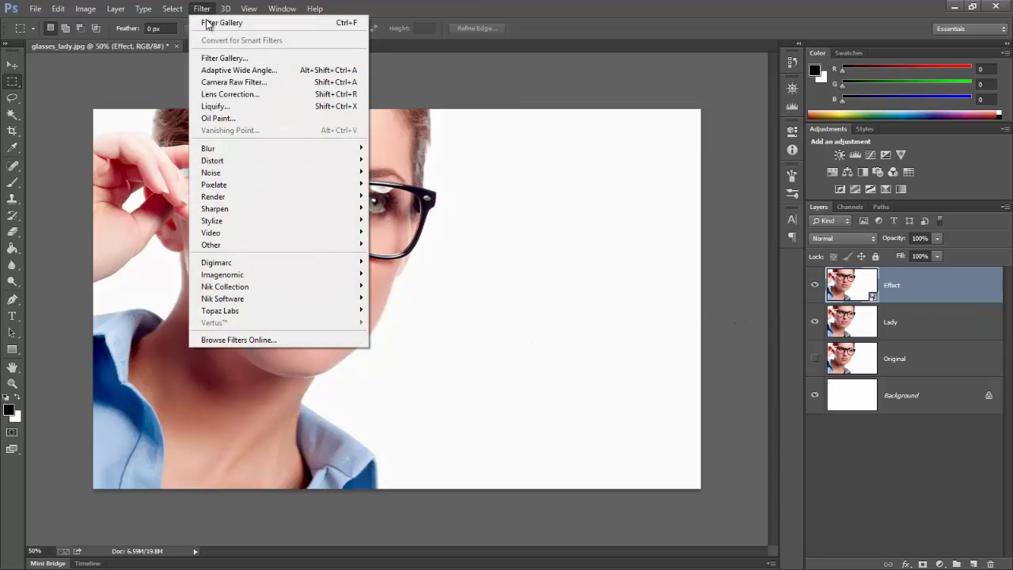
click(230, 59)
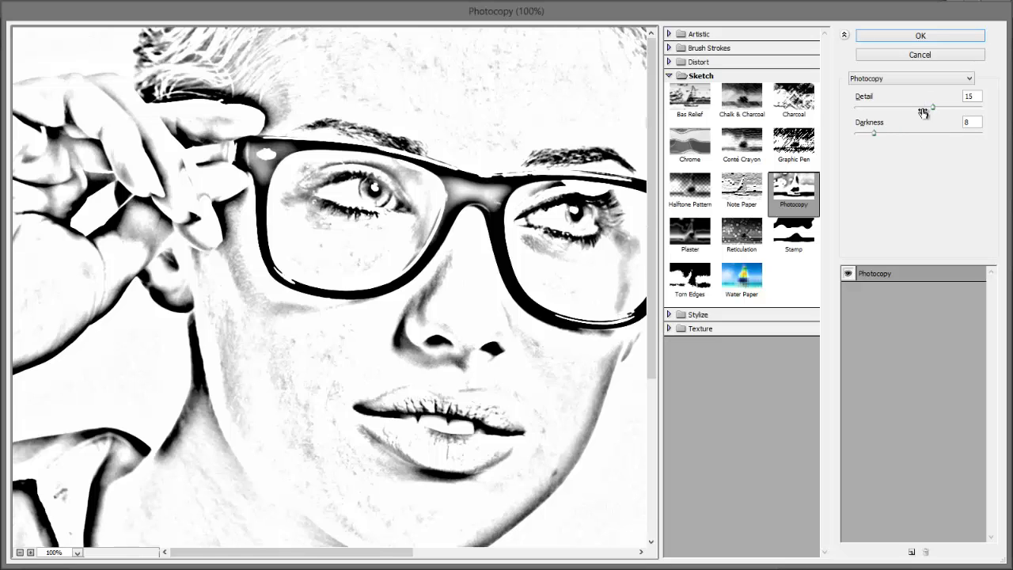
drag(933, 106, 934, 108)
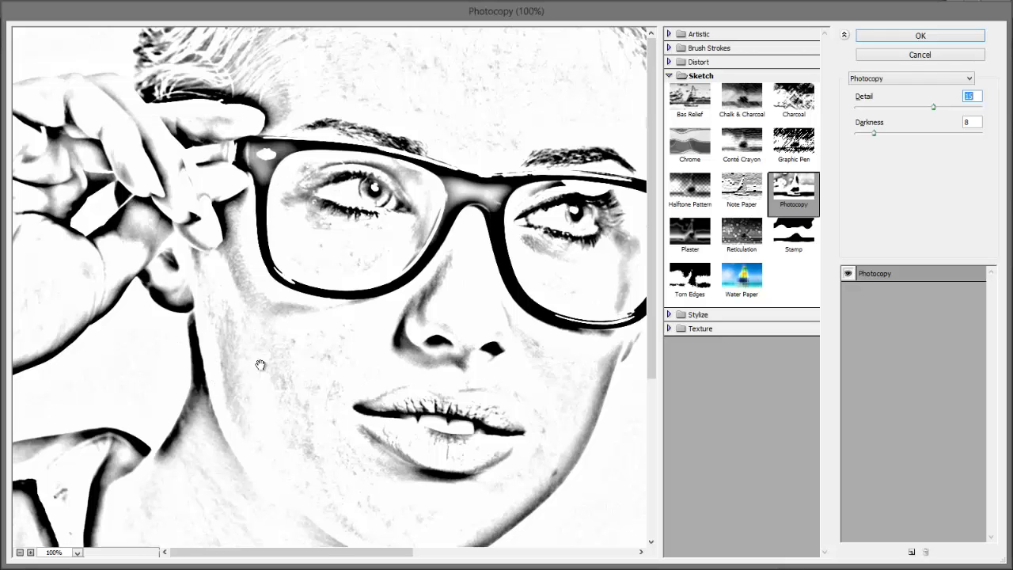
mouse_move(875, 135)
mouse_down()
mouse_move(897, 134)
mouse_move(884, 139)
mouse_up()
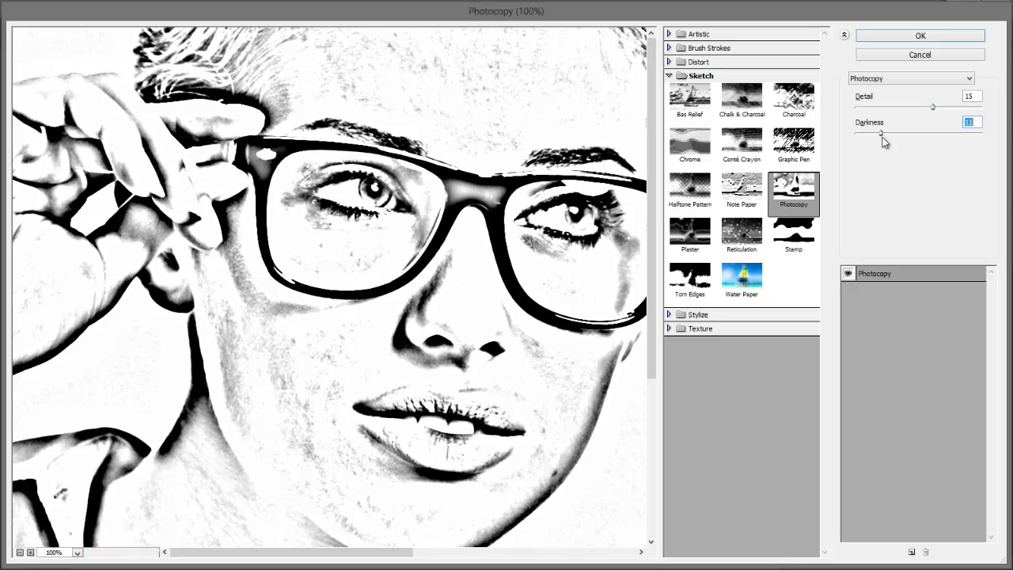
drag(882, 138, 883, 138)
drag(883, 141, 880, 140)
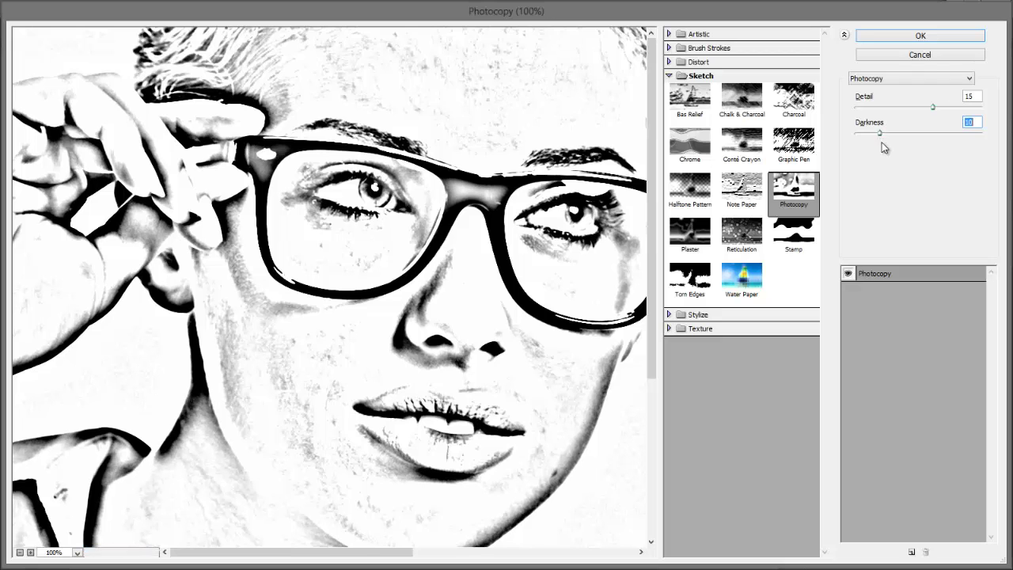
click(920, 37)
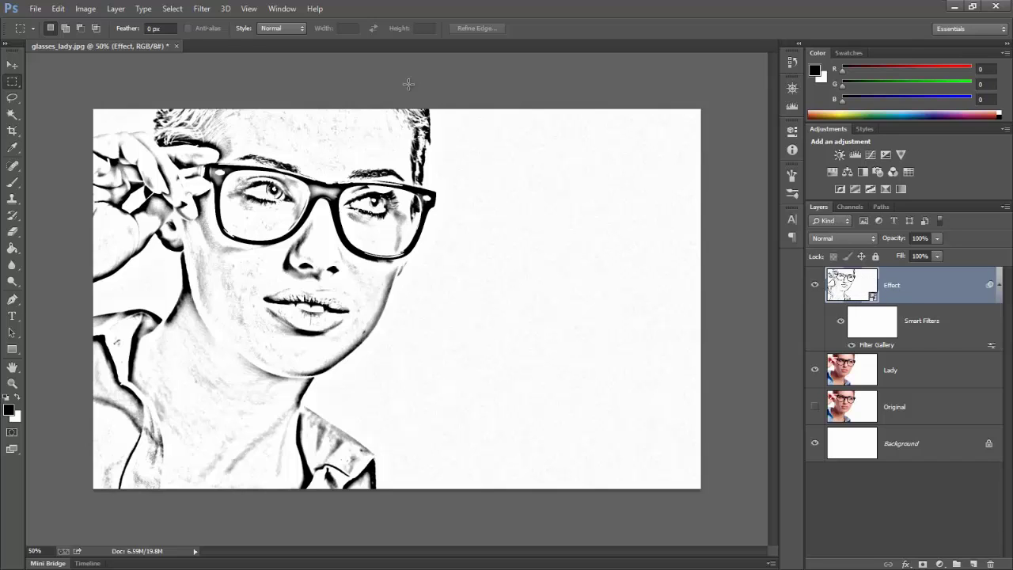
Apply a Gaussian Blur with a radius of 2.0 pixels to the Effect layer.
click(202, 8)
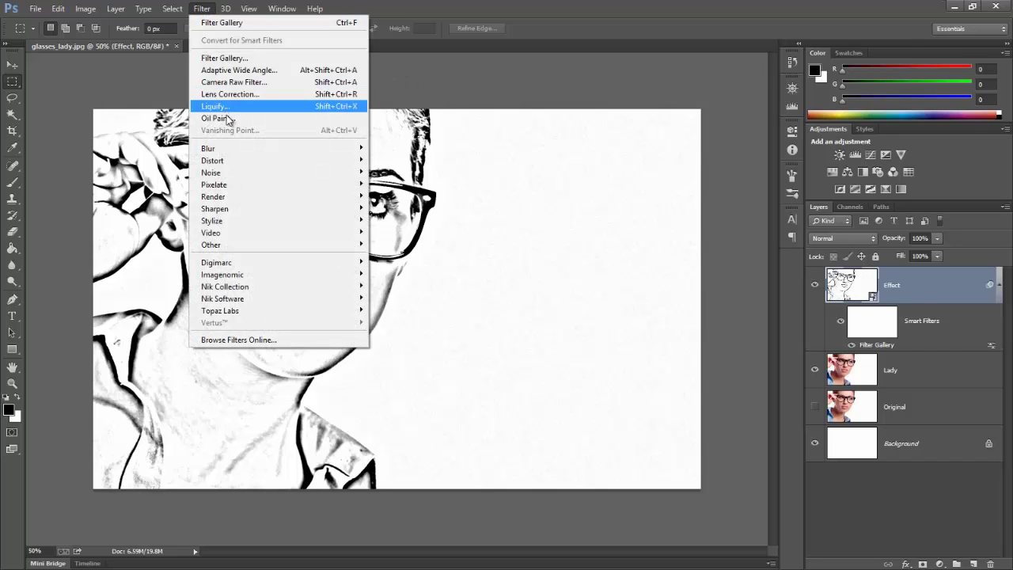
mouse_move(253, 150)
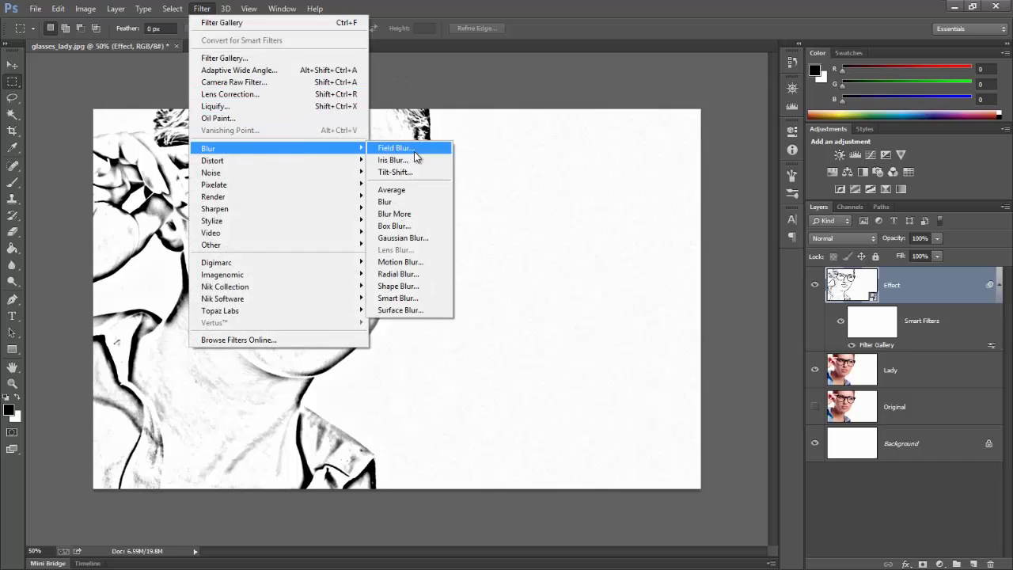
click(404, 238)
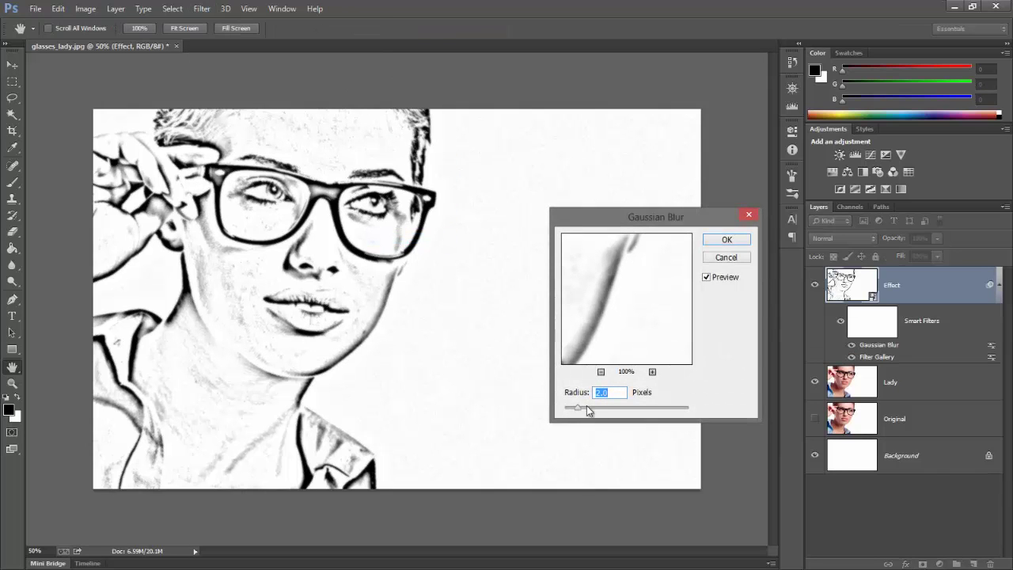
drag(584, 293, 620, 315)
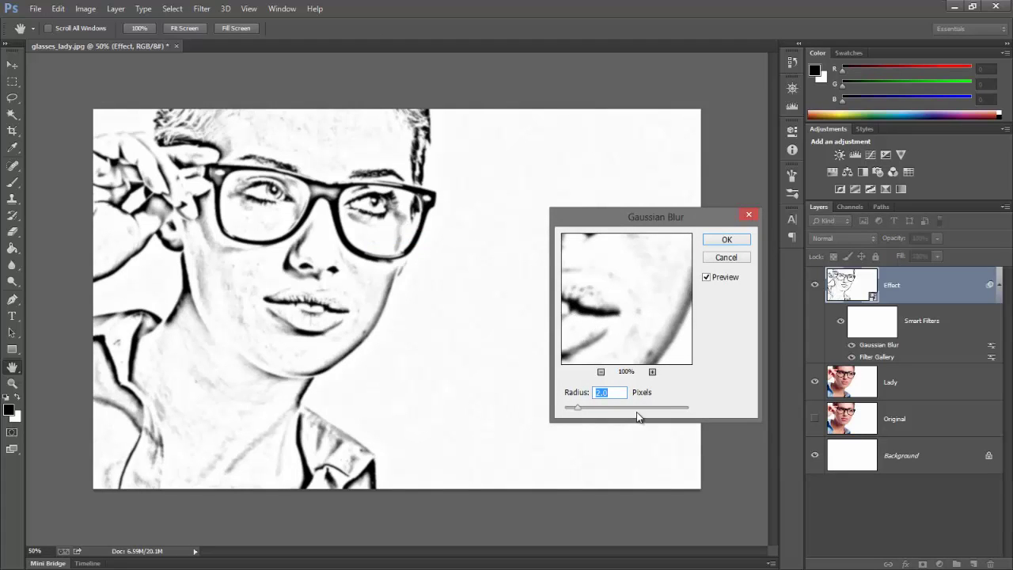
click(725, 239)
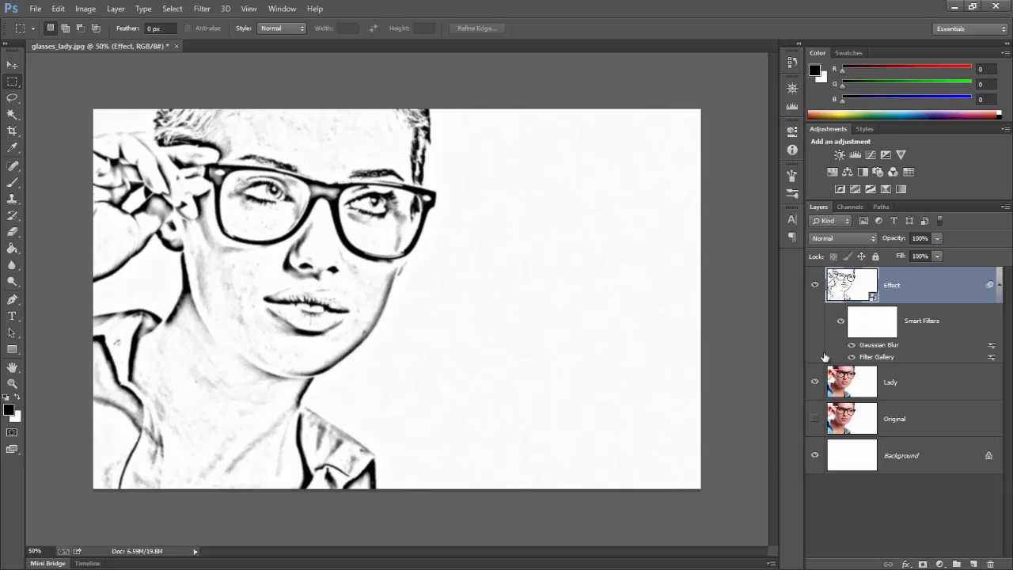
Delete the smart filter mask from the Effect layer.
click(874, 325)
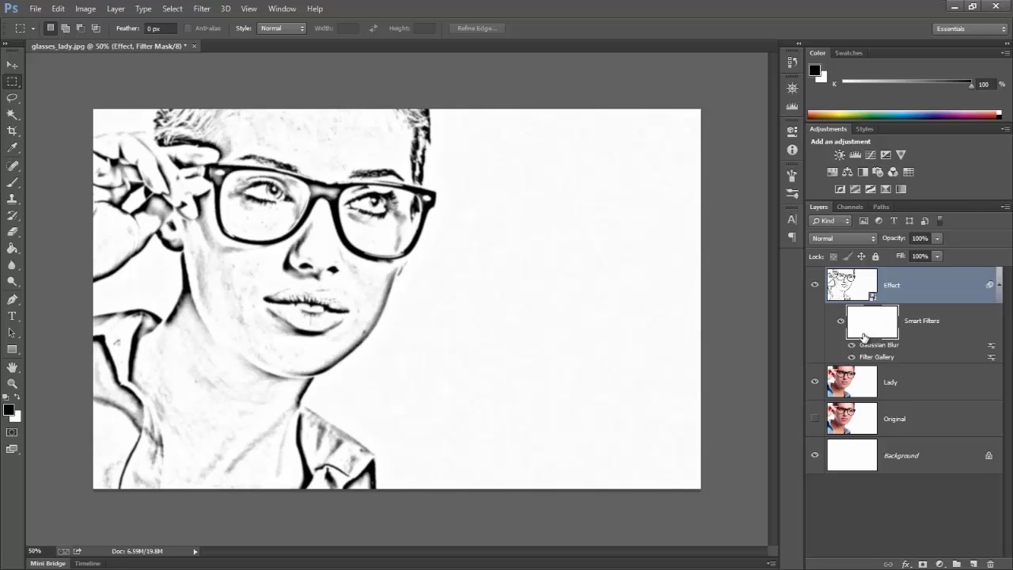
right_click(868, 327)
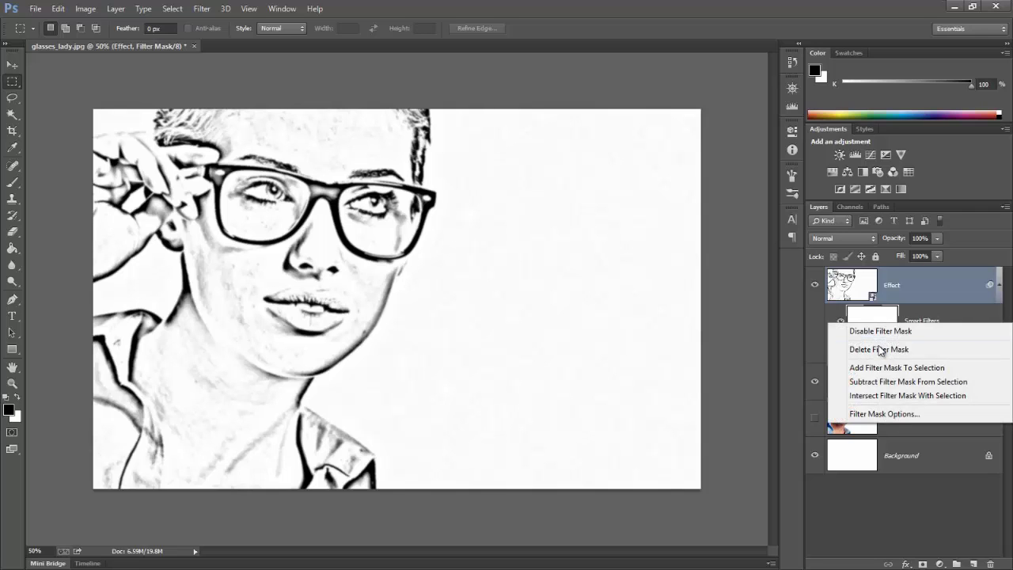
click(887, 350)
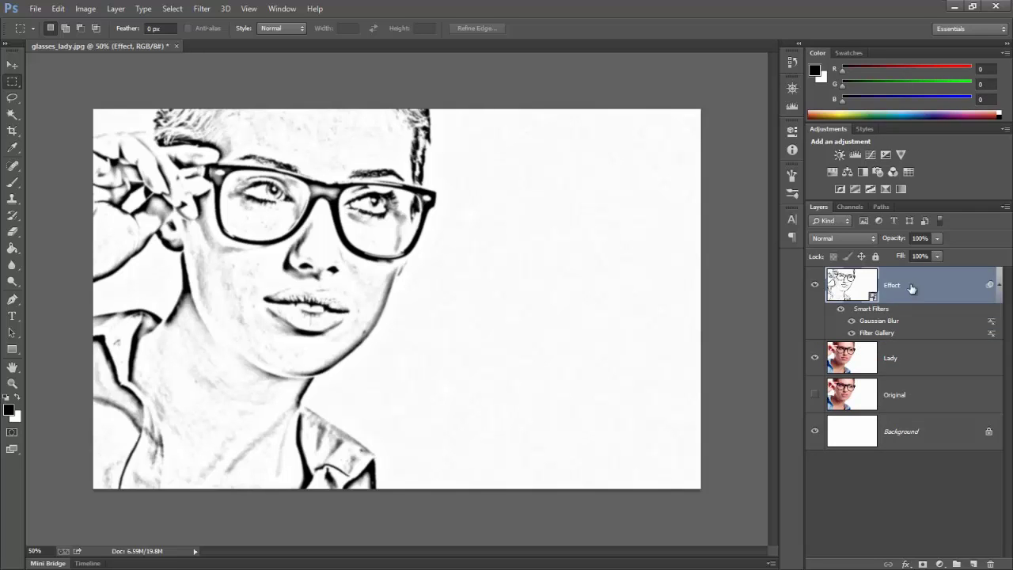
Add a Levels adjustment layer named Contrast above the Effect layer.
click(940, 563)
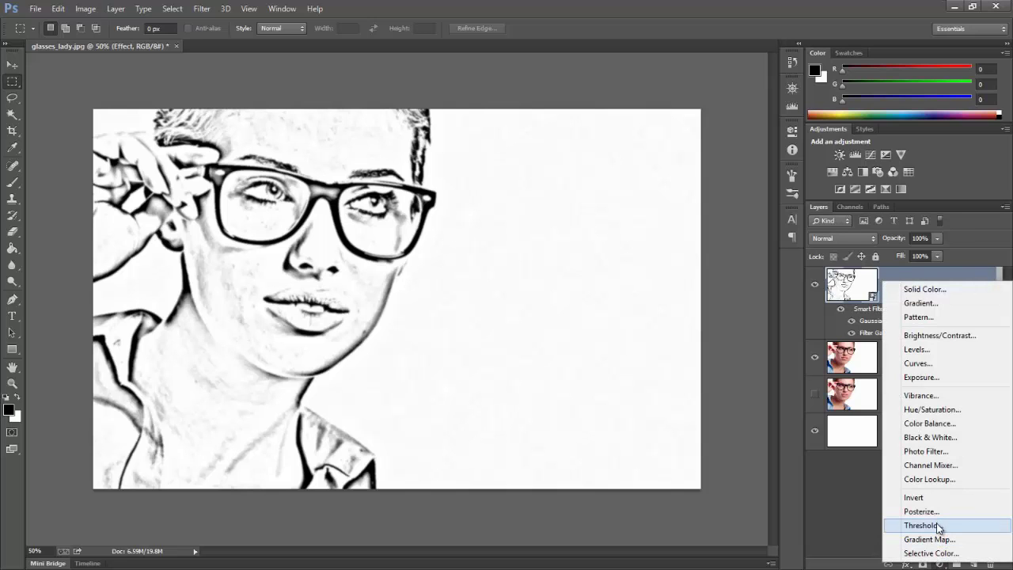
alt+click(918, 350)
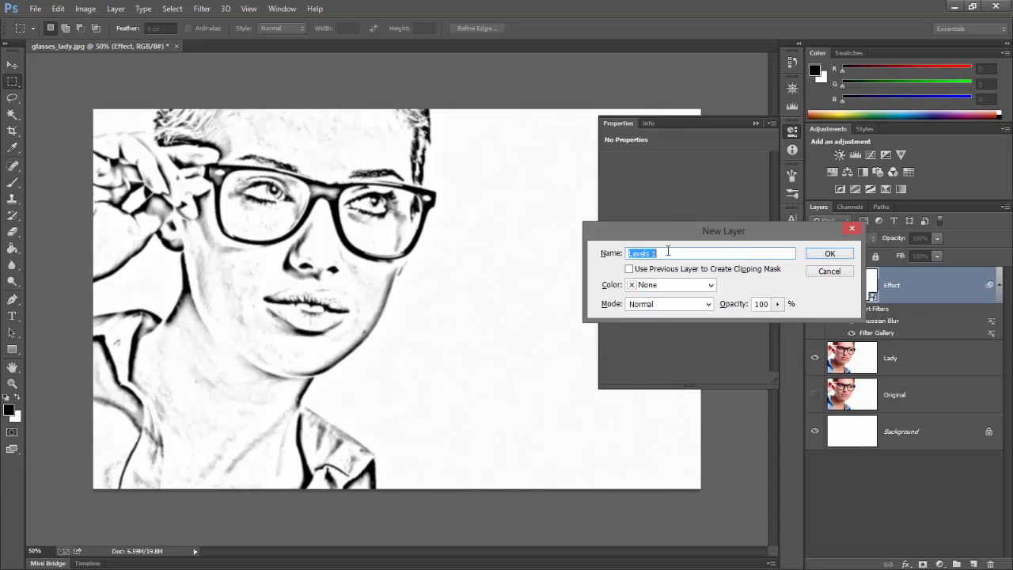
text(Contrast)
click(830, 254)
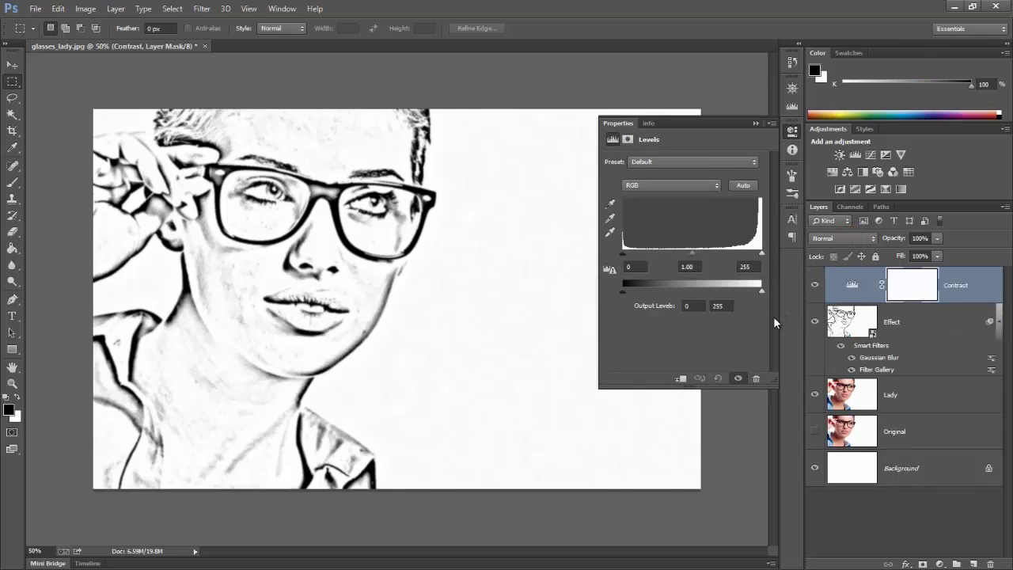
Set the Contrast layer's Levels input to a black point of 70 and a white point of 170.
click(631, 266)
text(70)
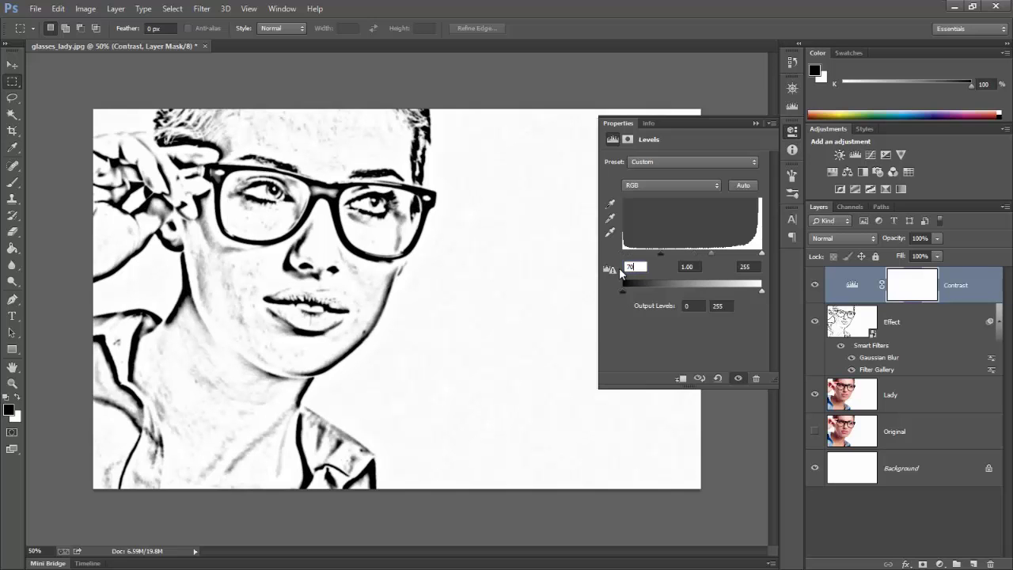
click(756, 266)
text(170)
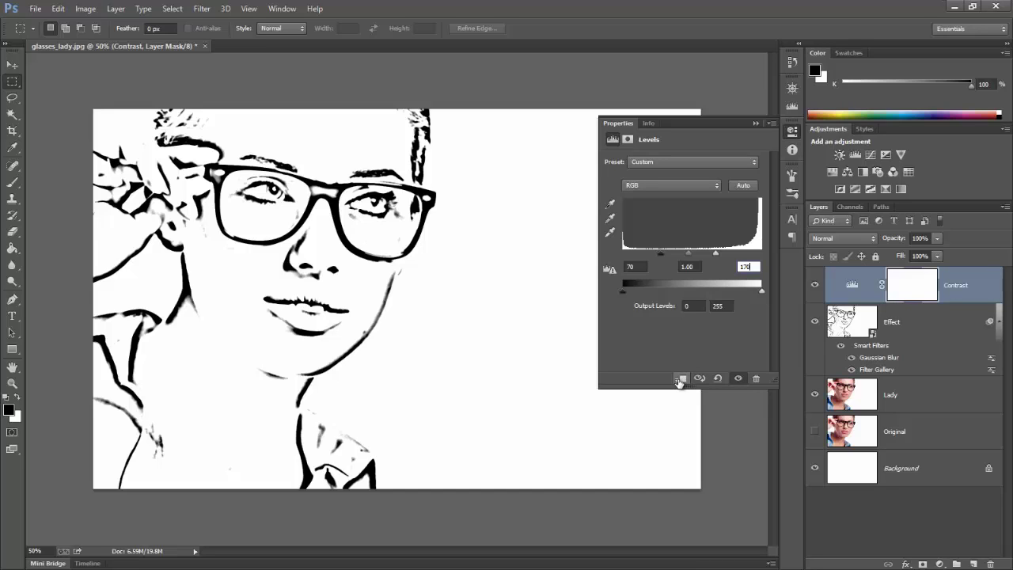
click(755, 123)
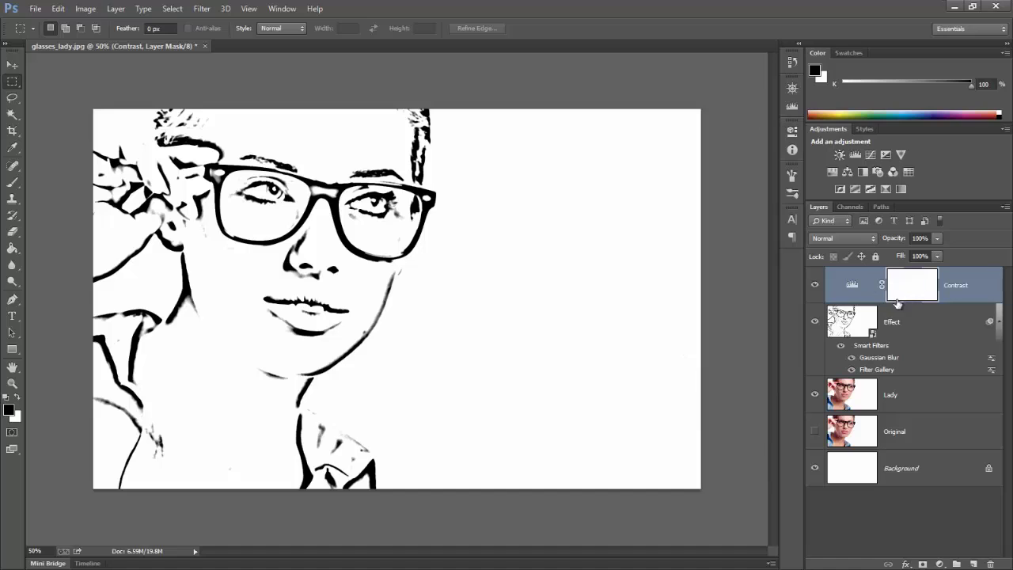
Clip the Contrast adjustment layer to the Effect layer.
drag(928, 299, 935, 297)
drag(924, 303, 923, 299)
alt+click(921, 299)
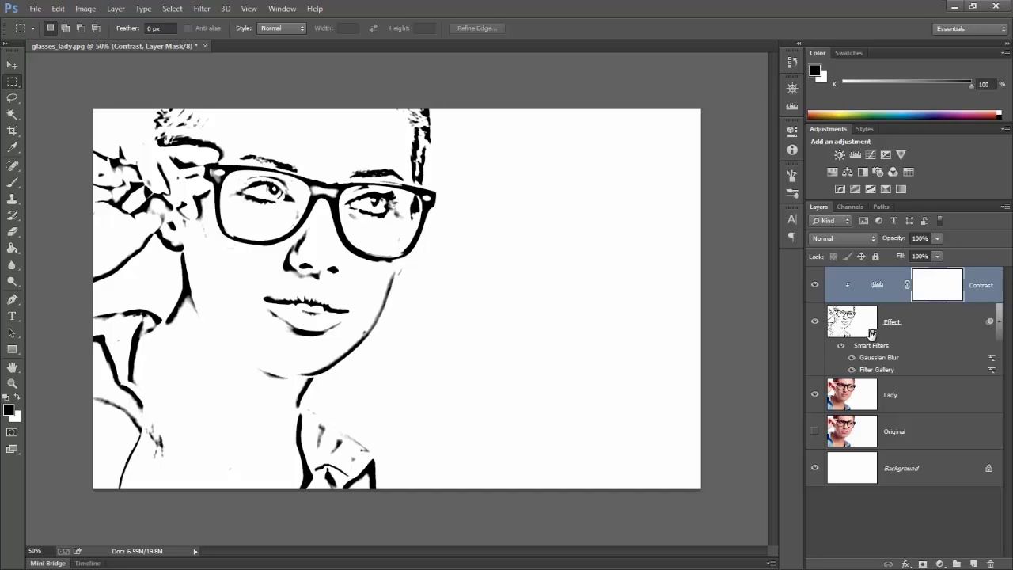
Set the Effect layer's blend mode to Multiply.
click(940, 323)
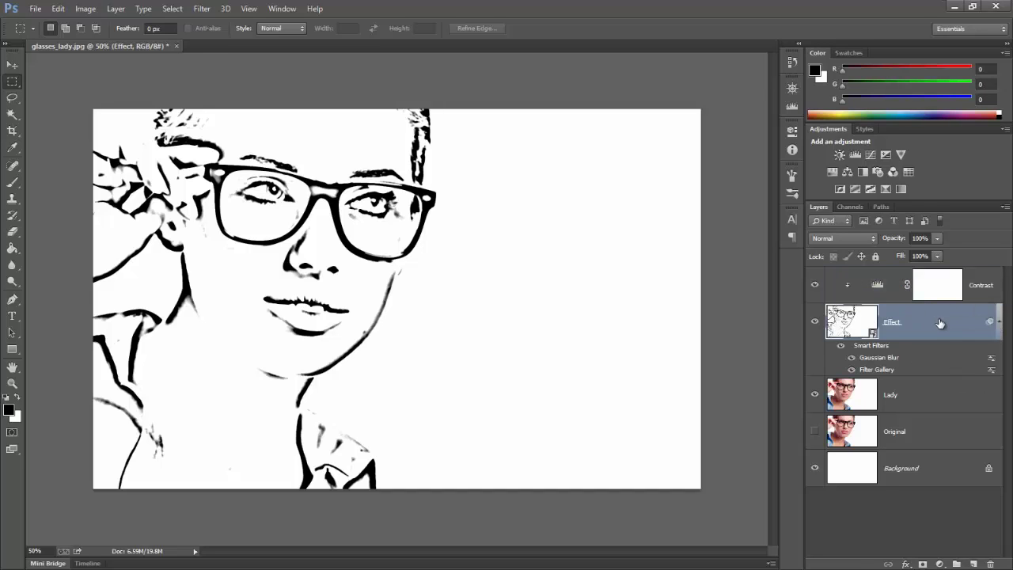
click(870, 237)
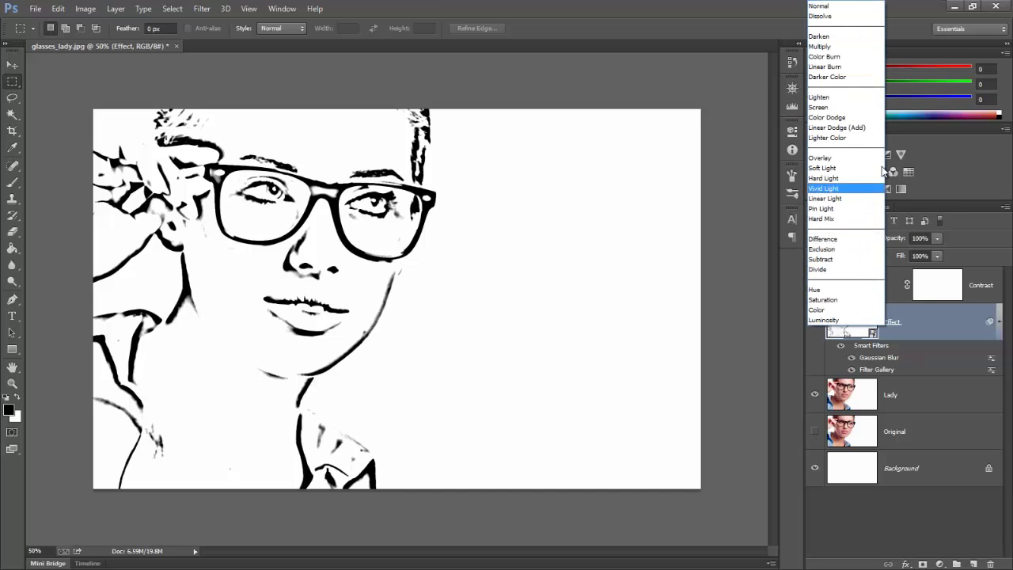
click(827, 45)
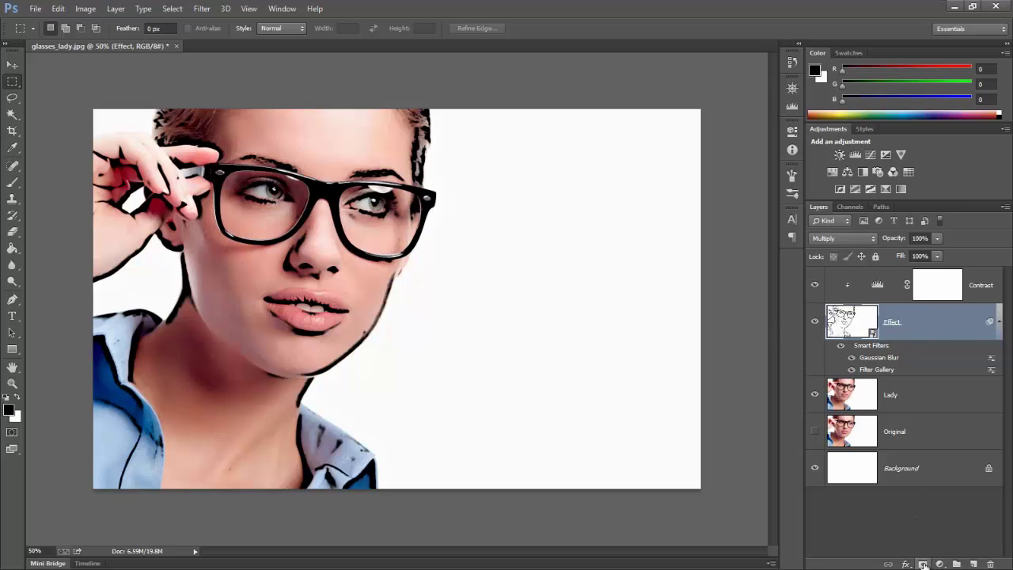
Add a layer mask to the Effect layer and paint out stray marks on the skin and shirt with a hard 25 px black brush.
click(923, 565)
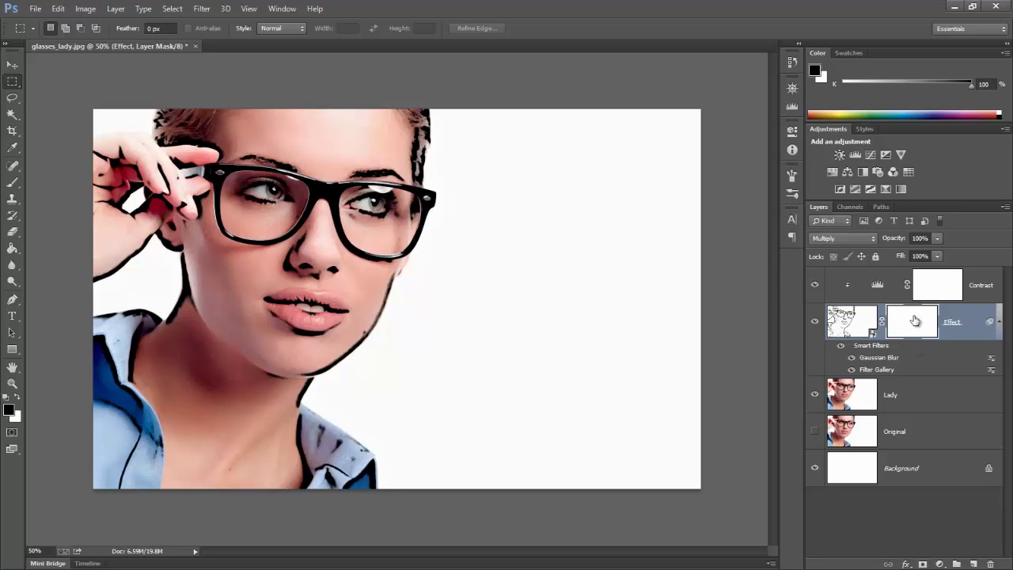
click(13, 183)
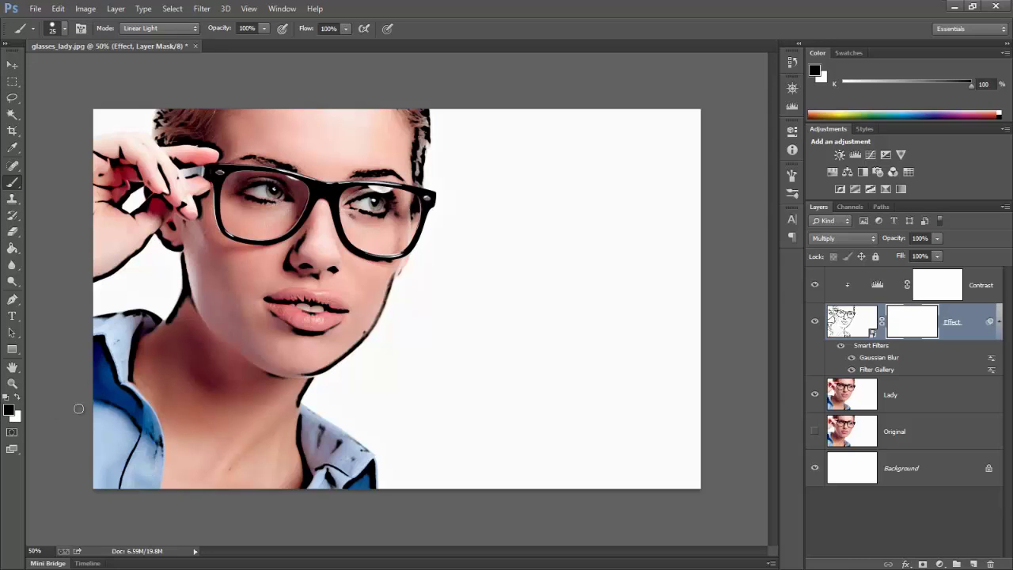
right_click(366, 331)
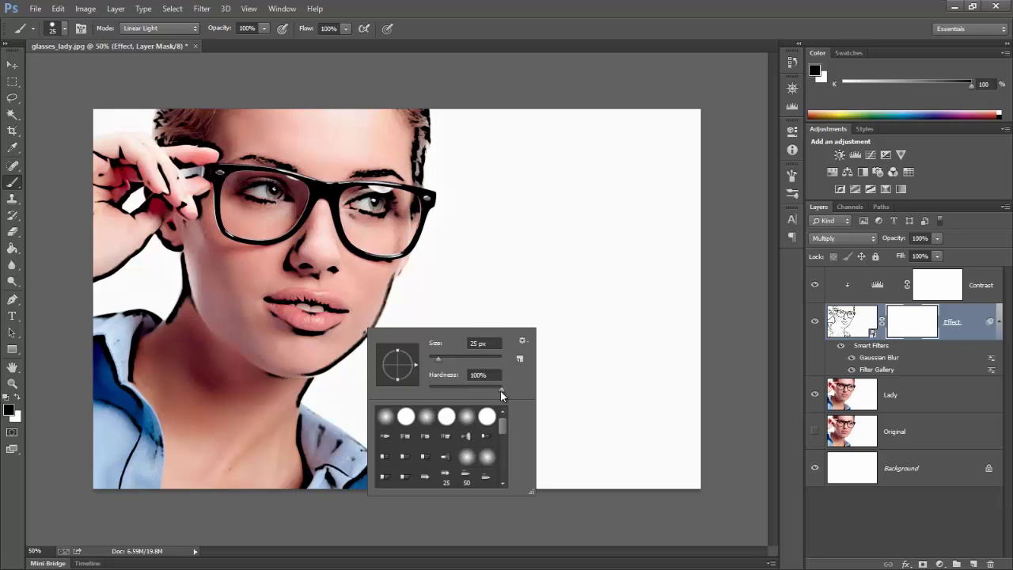
click(416, 291)
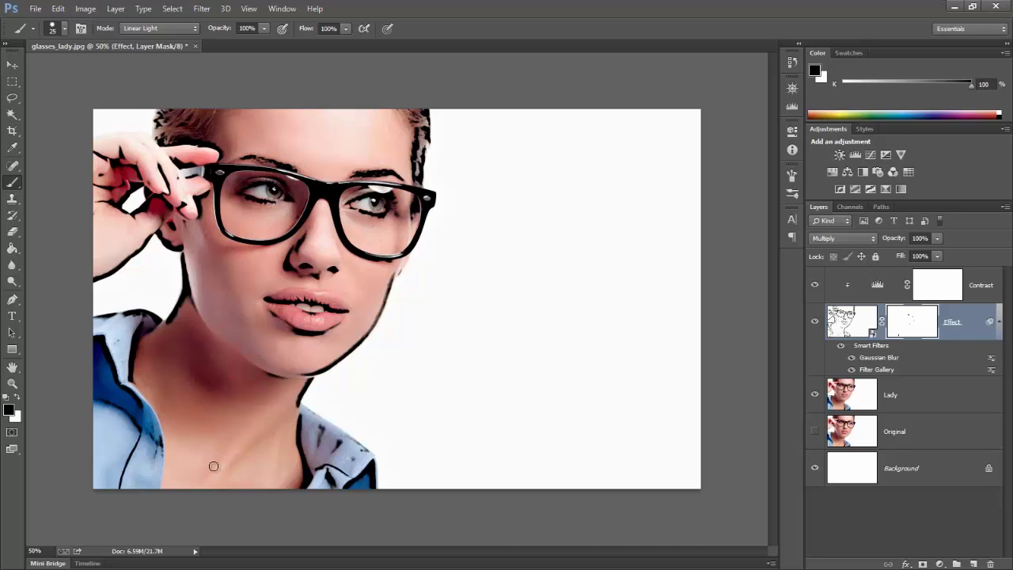
mouse_move(213, 467)
mouse_down()
mouse_move(145, 440)
mouse_move(152, 423)
mouse_up()
click(980, 284)
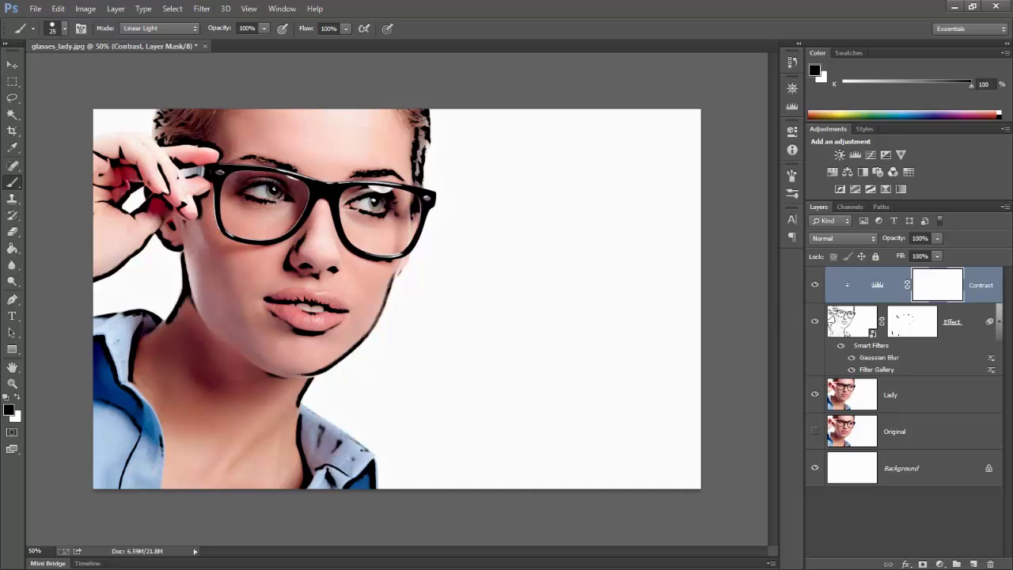
Switch to Illustrator and create a new blank document.
key(alt+Tab)
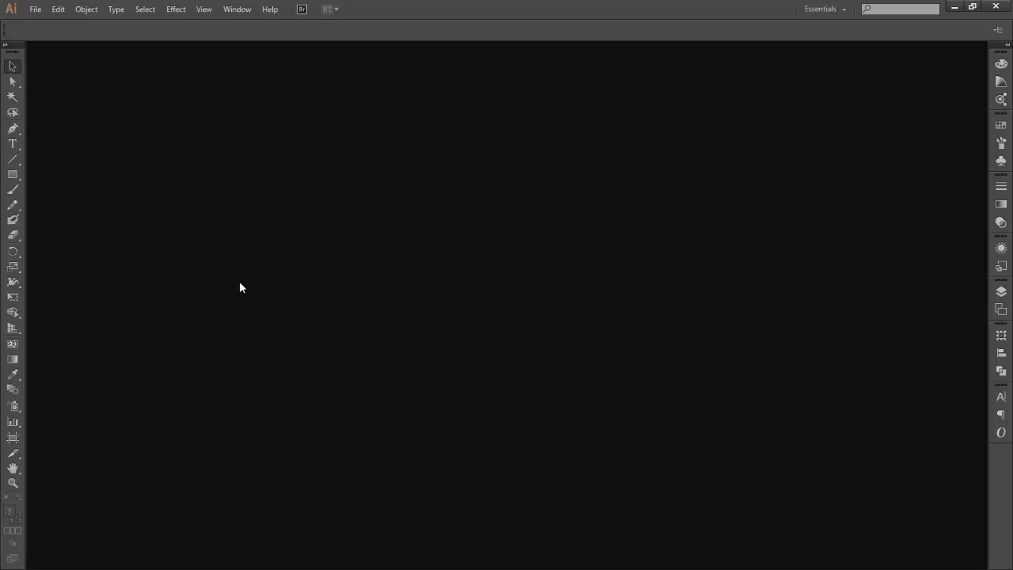
click(35, 9)
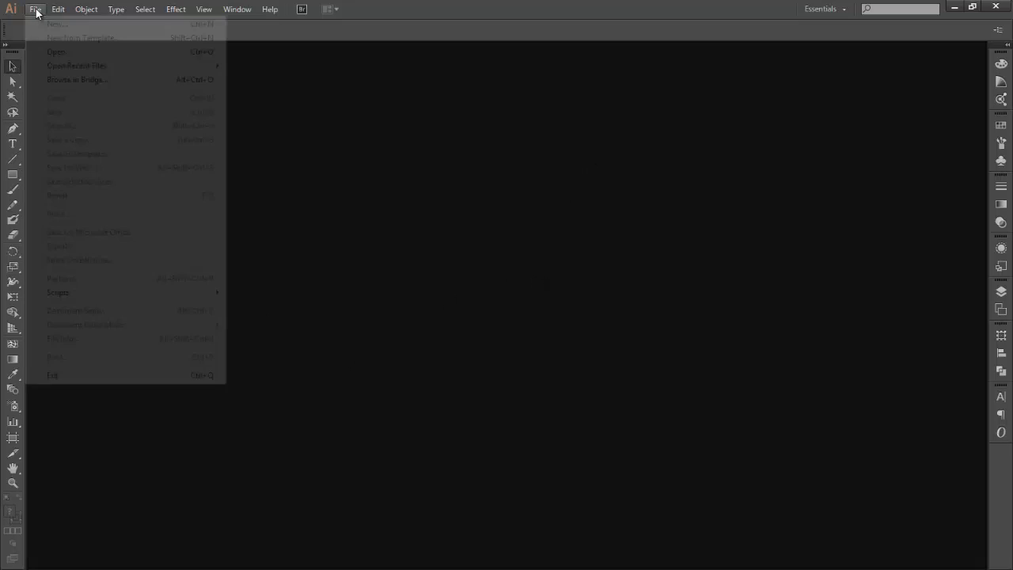
click(57, 25)
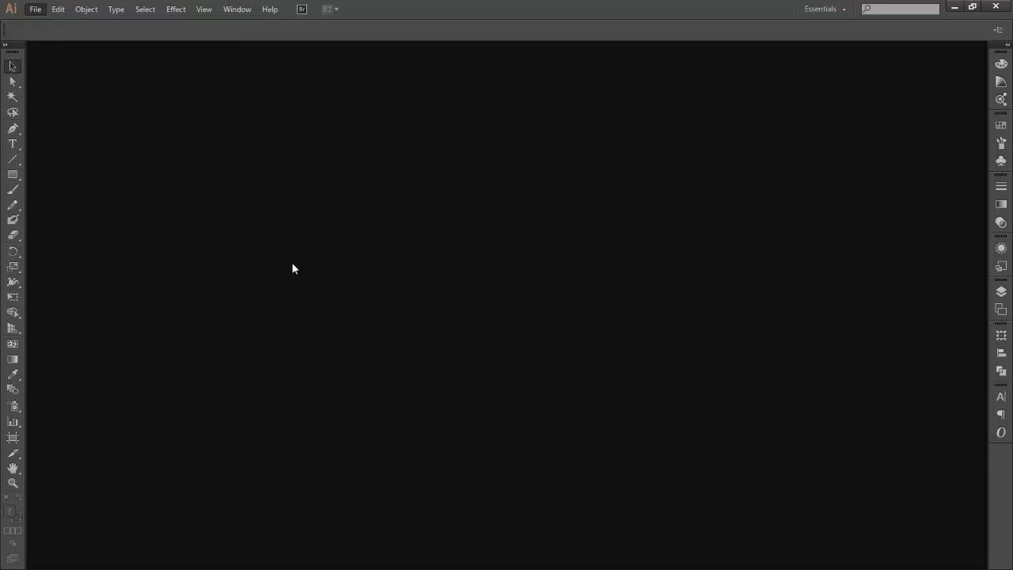
click(580, 408)
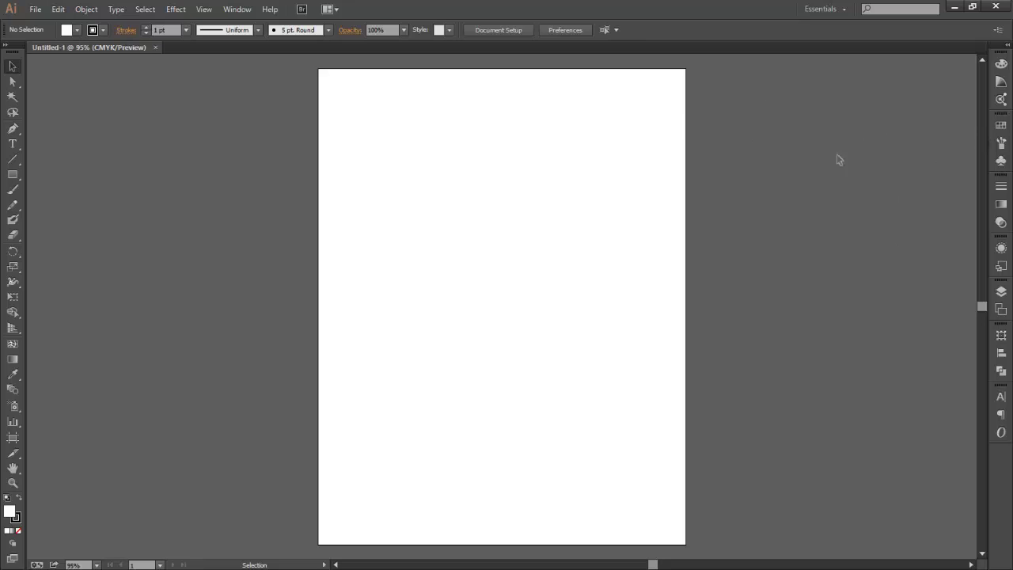
Show the document's swatches and open the Basic Graphics_Dots pattern library.
click(234, 9)
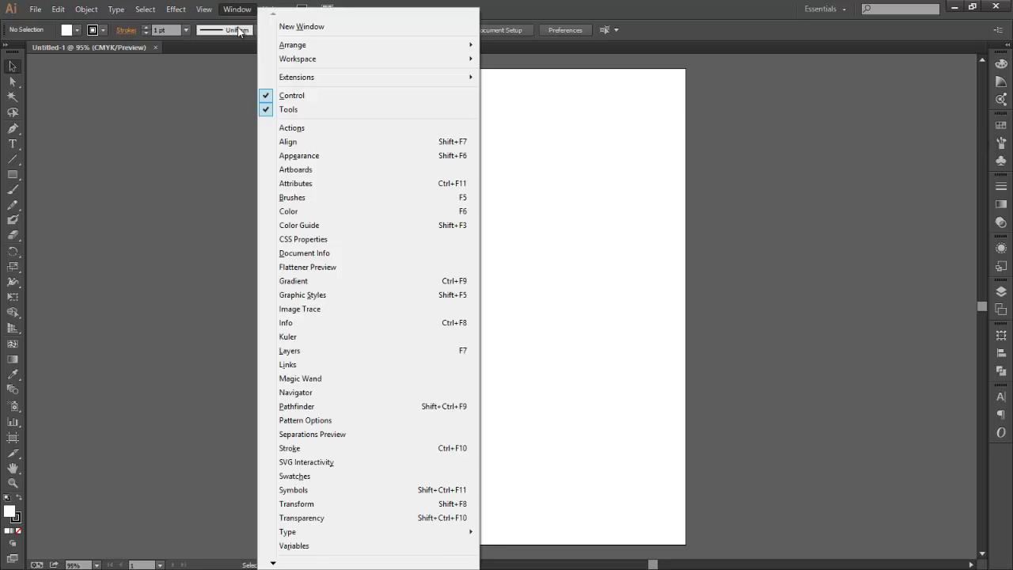
click(310, 477)
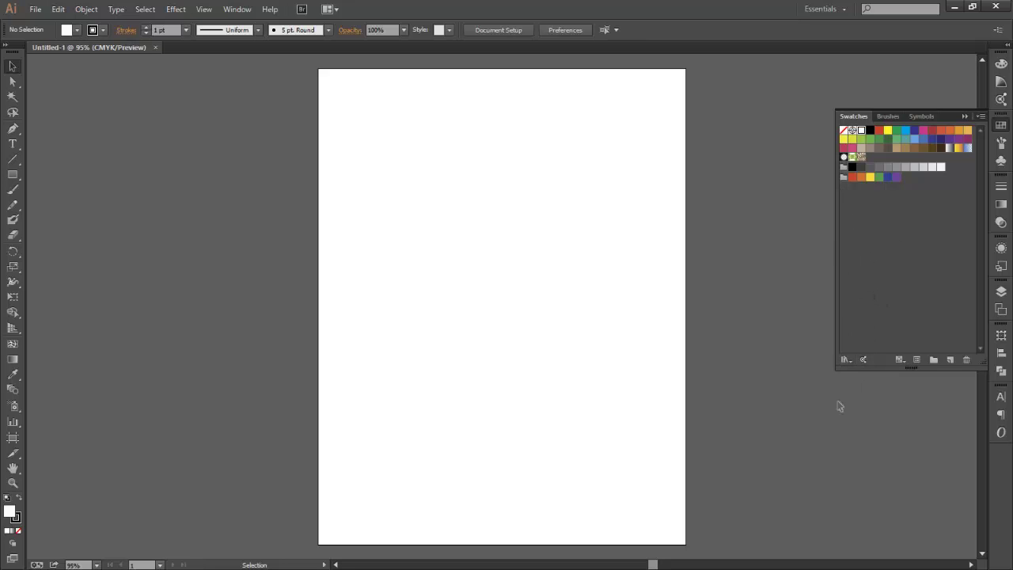
click(846, 360)
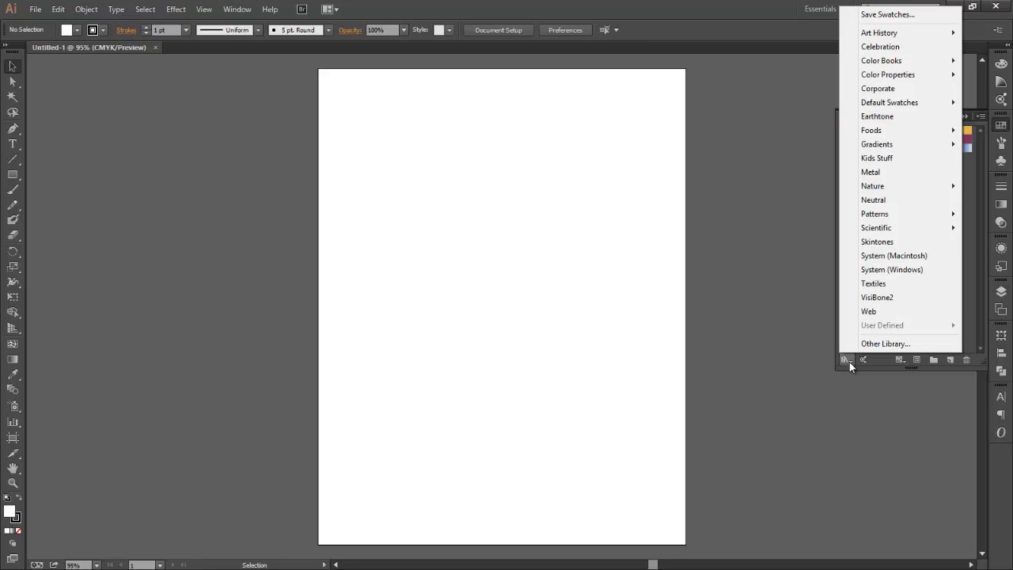
mouse_move(888, 221)
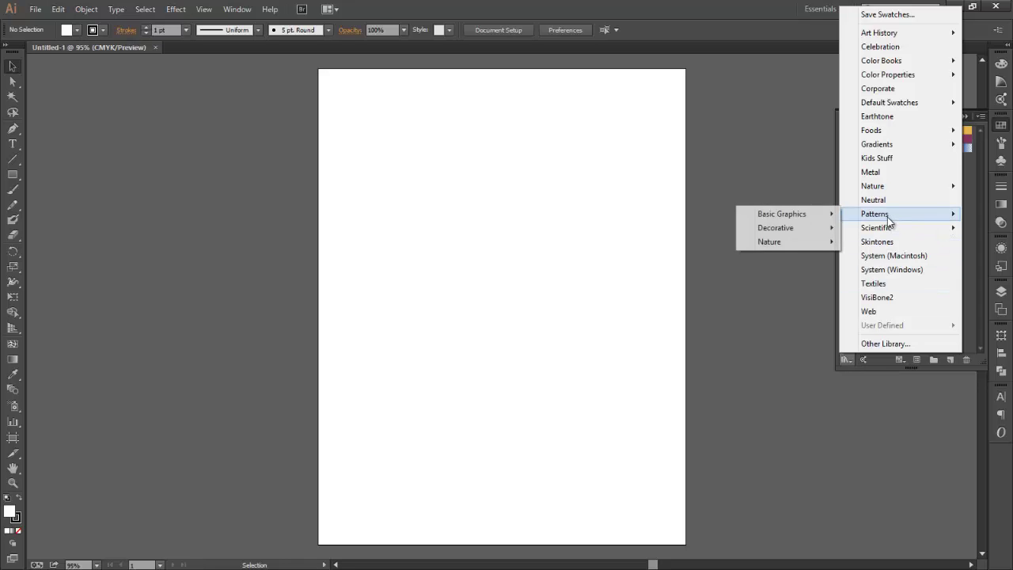
mouse_move(802, 215)
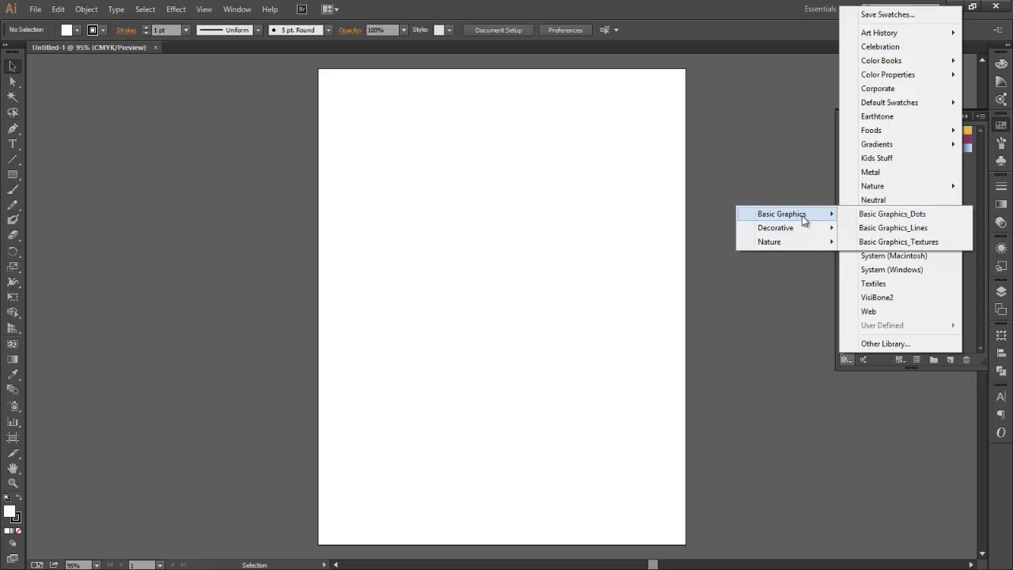
click(895, 214)
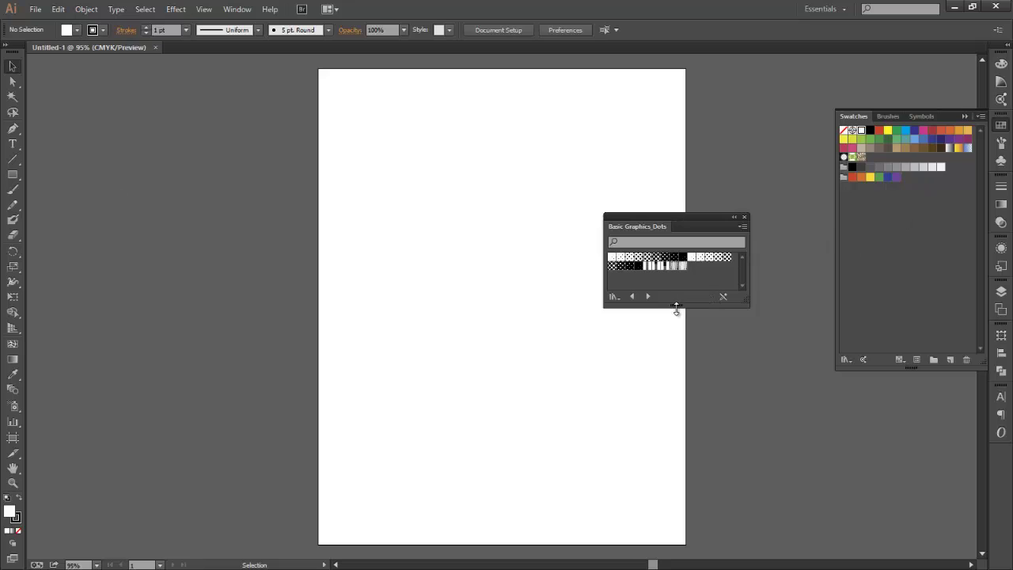
Display the Basic Graphics_Dots library as large thumbnails and enlarge it so all the patterns fit.
drag(677, 306, 679, 331)
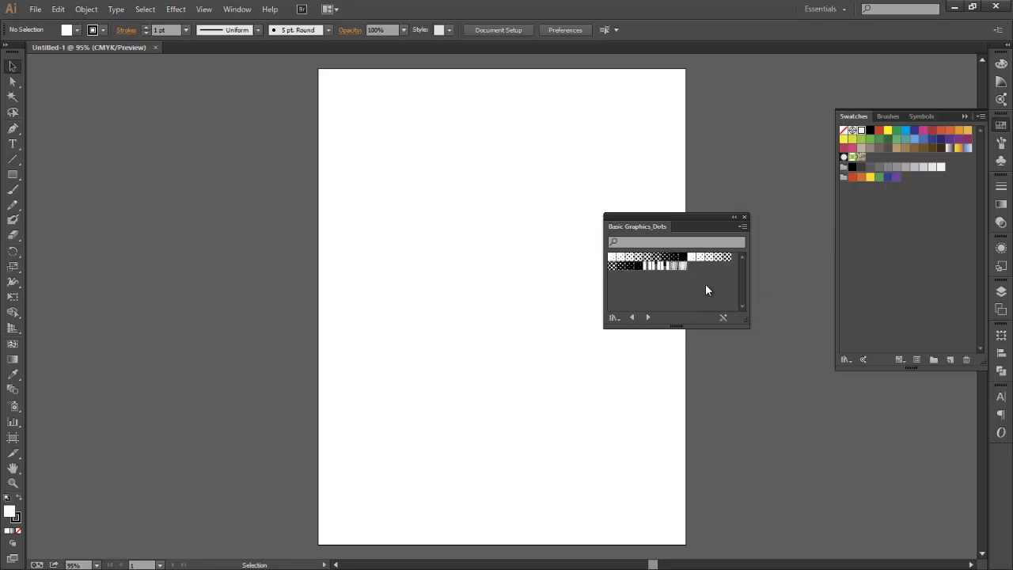
click(743, 227)
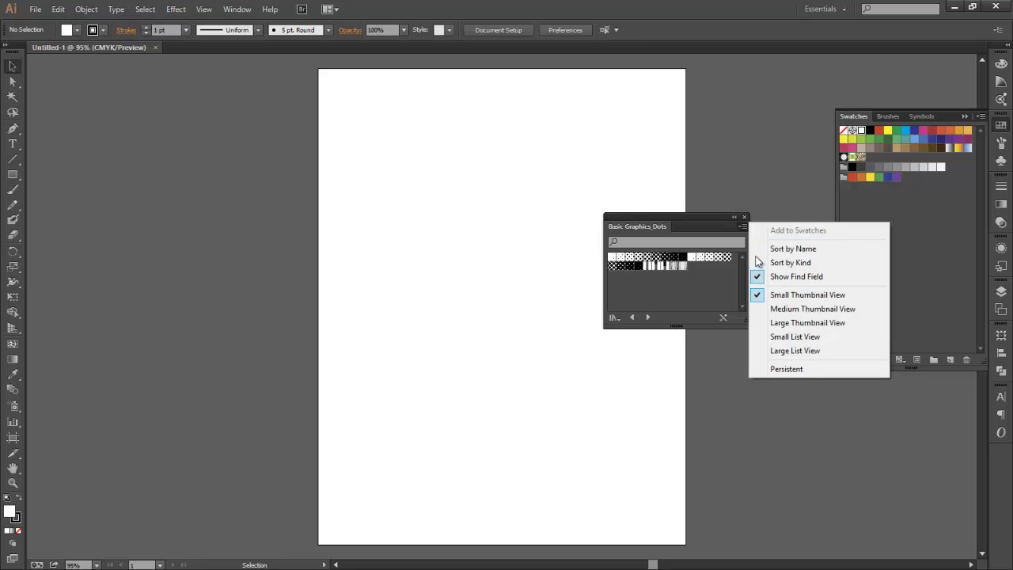
click(824, 324)
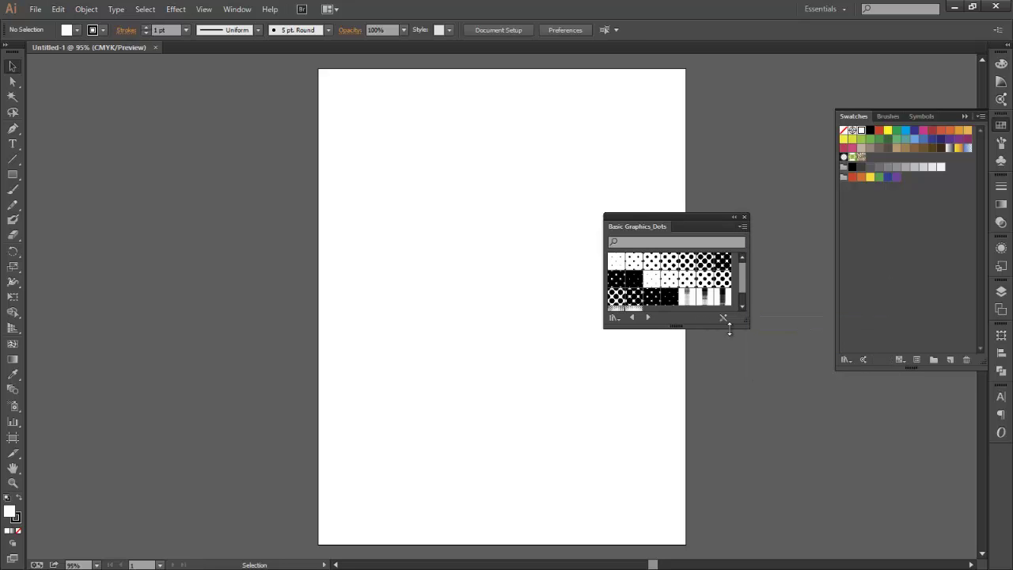
drag(701, 326, 706, 367)
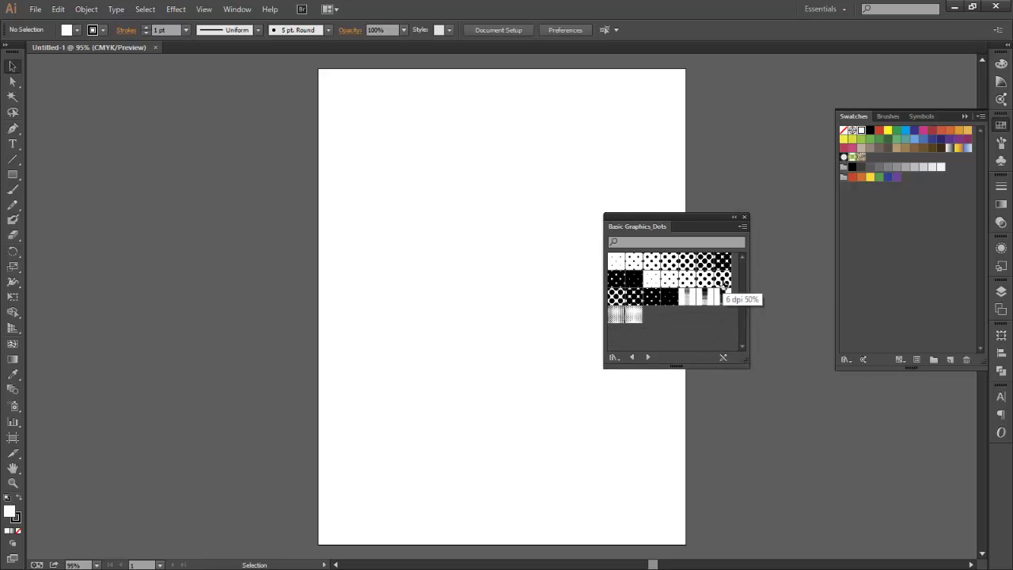
Add the 10 dpi 50% dot pattern to the document's swatches, close the library and open the pattern for editing.
click(687, 262)
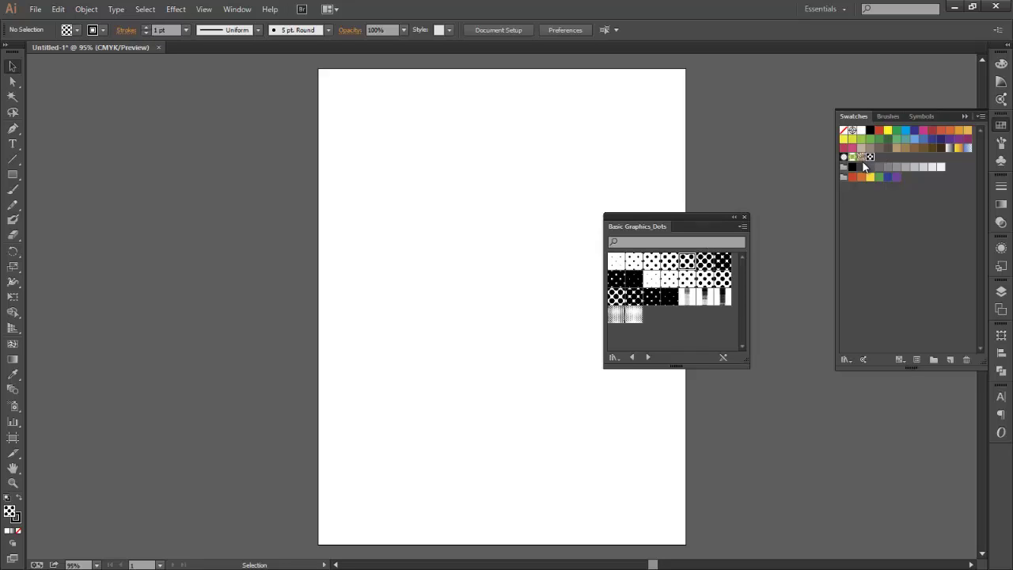
click(744, 217)
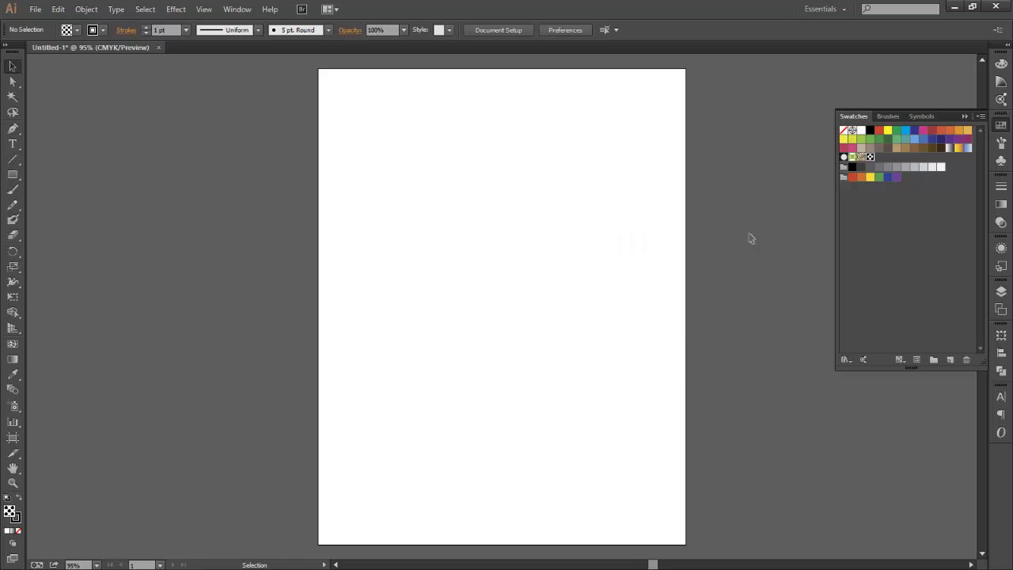
double_click(871, 157)
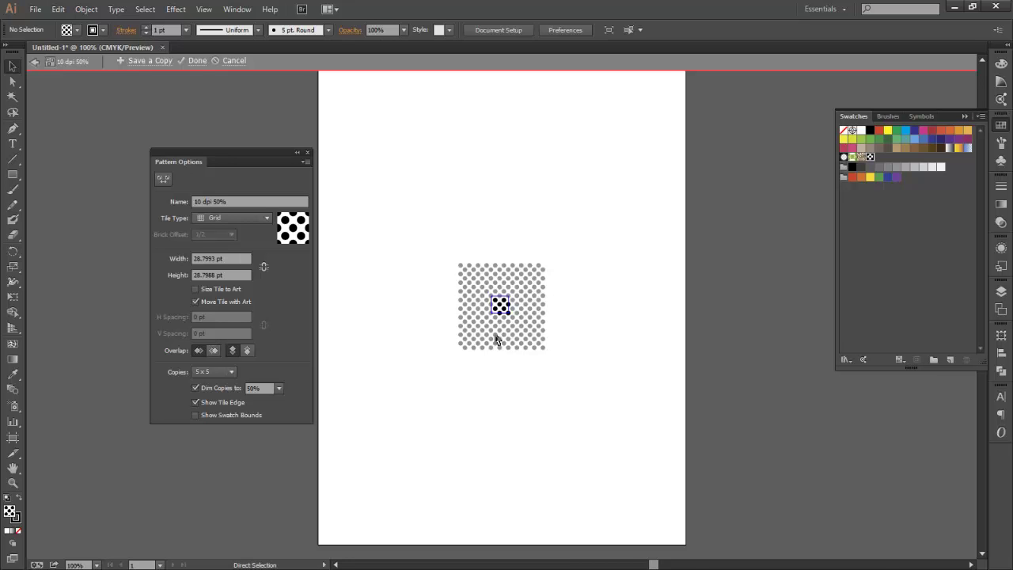
Select all the black dots in the pattern tile and turn on the display of their centre points in their attributes.
scroll(496, 339, up, 5)
scroll(511, 323, up, 3)
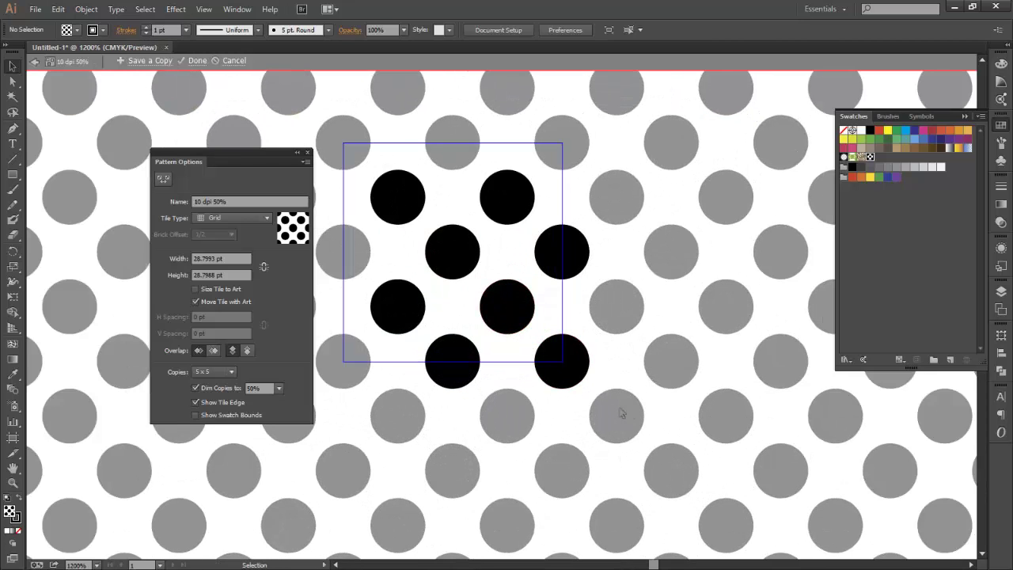
drag(654, 432, 364, 170)
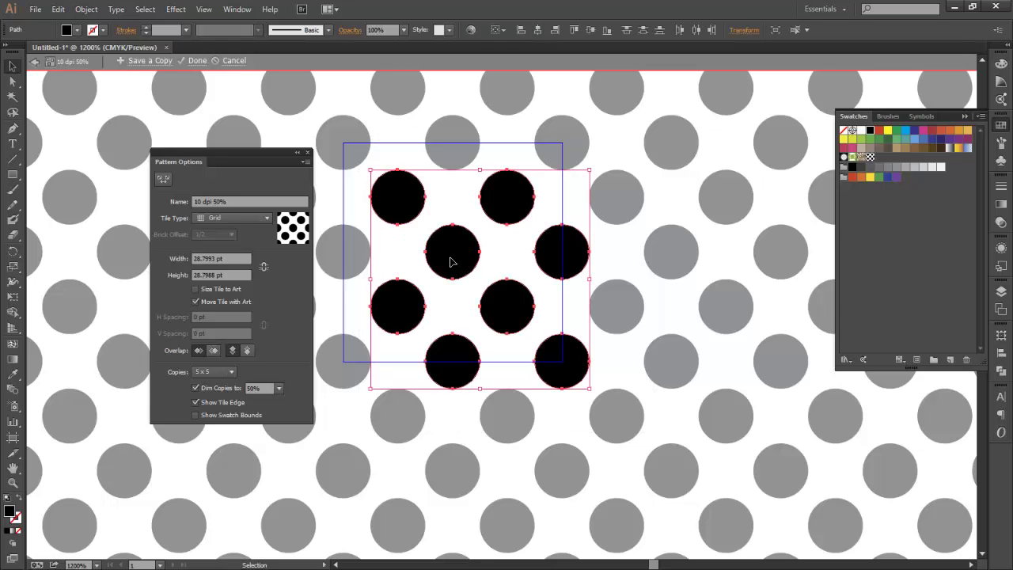
click(238, 11)
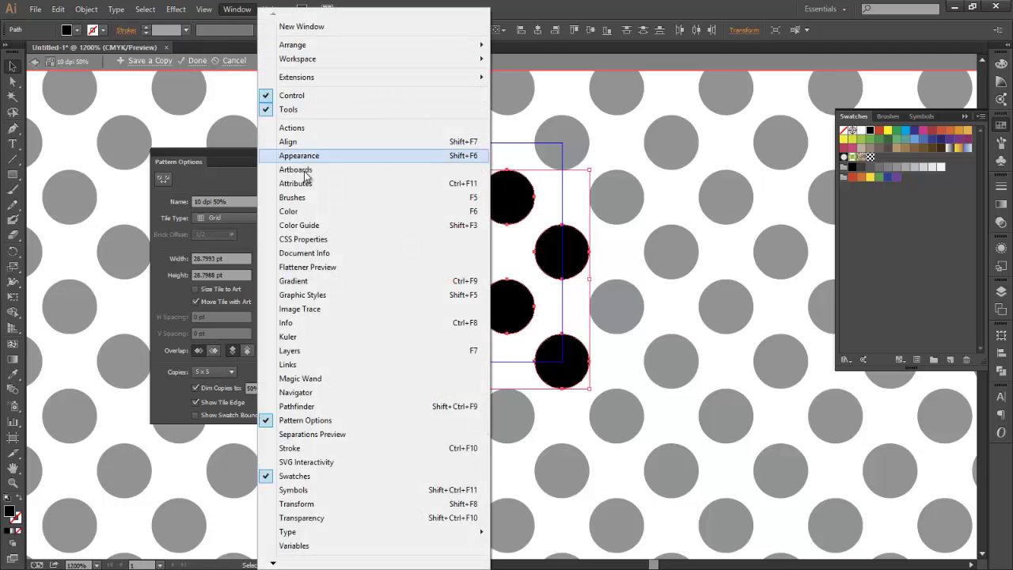
click(306, 185)
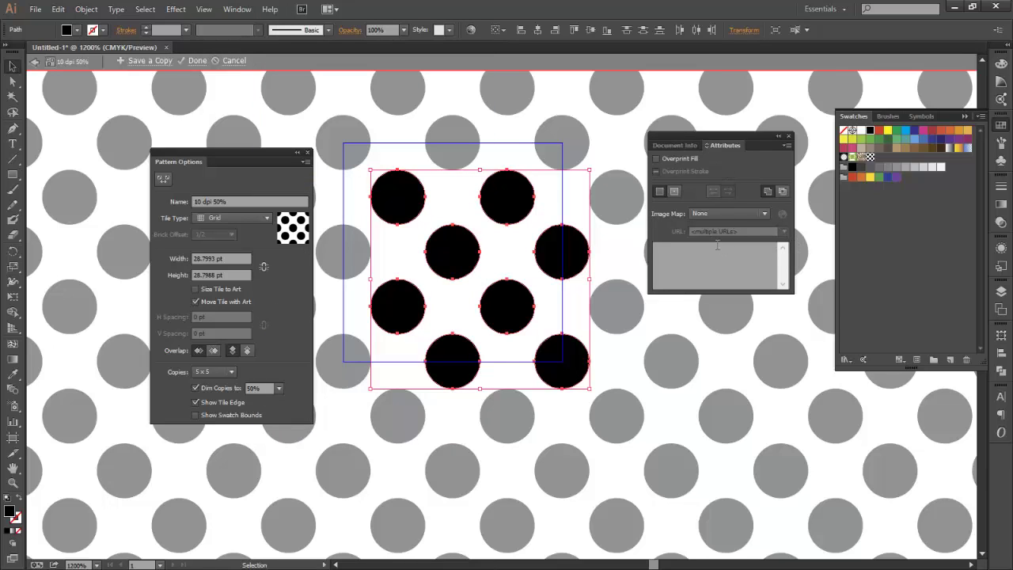
click(707, 146)
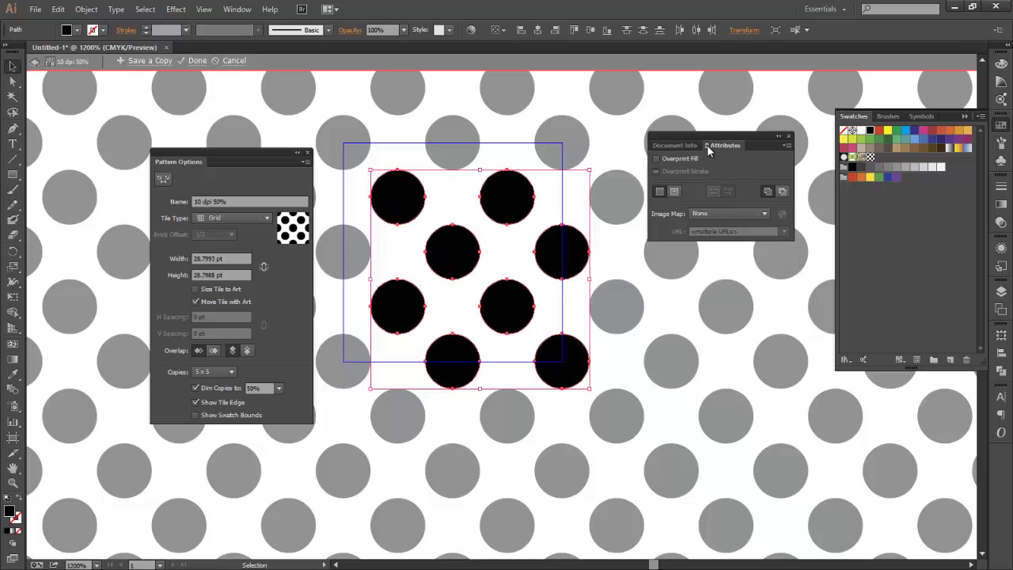
click(708, 147)
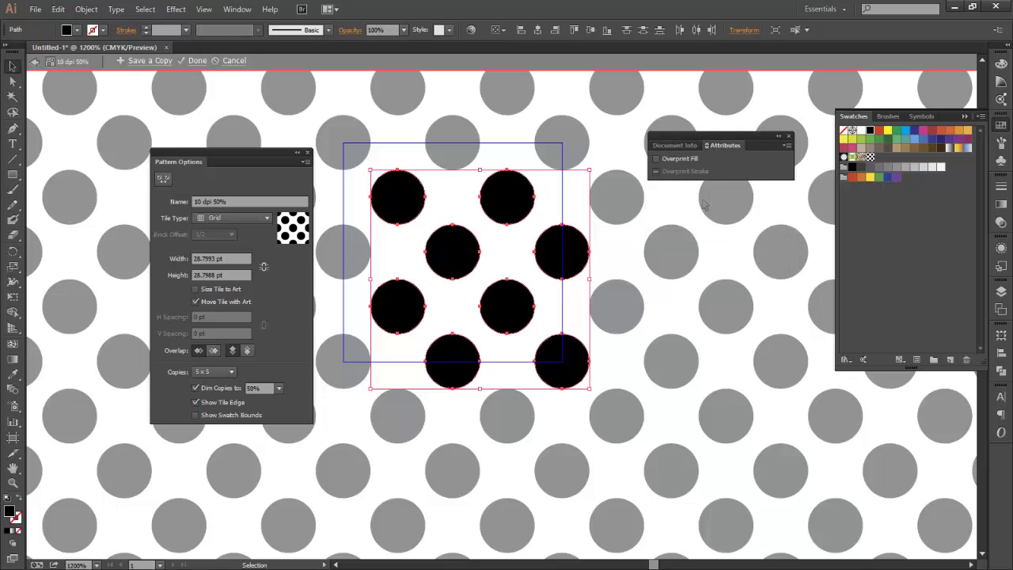
click(707, 146)
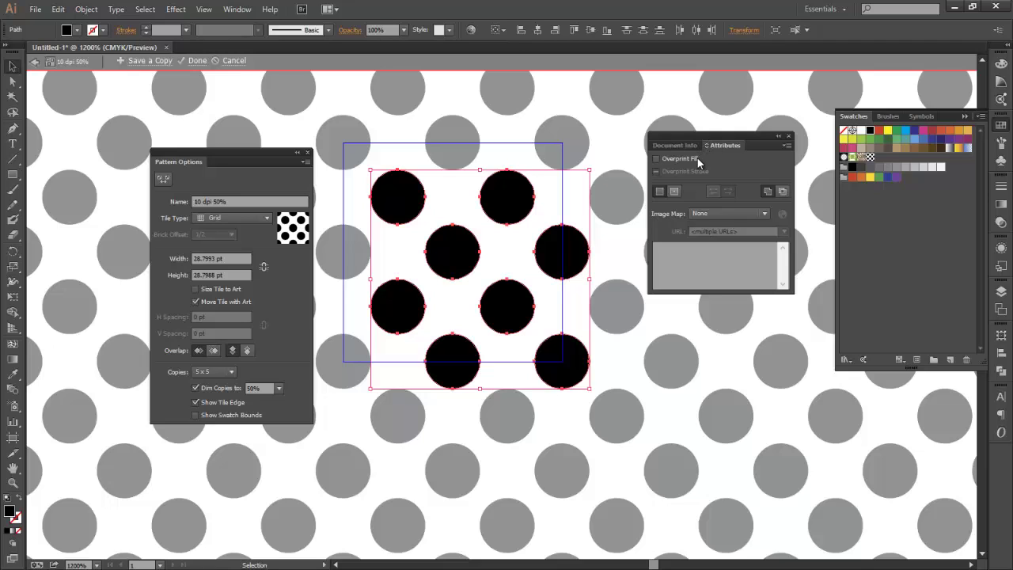
click(675, 194)
click(788, 136)
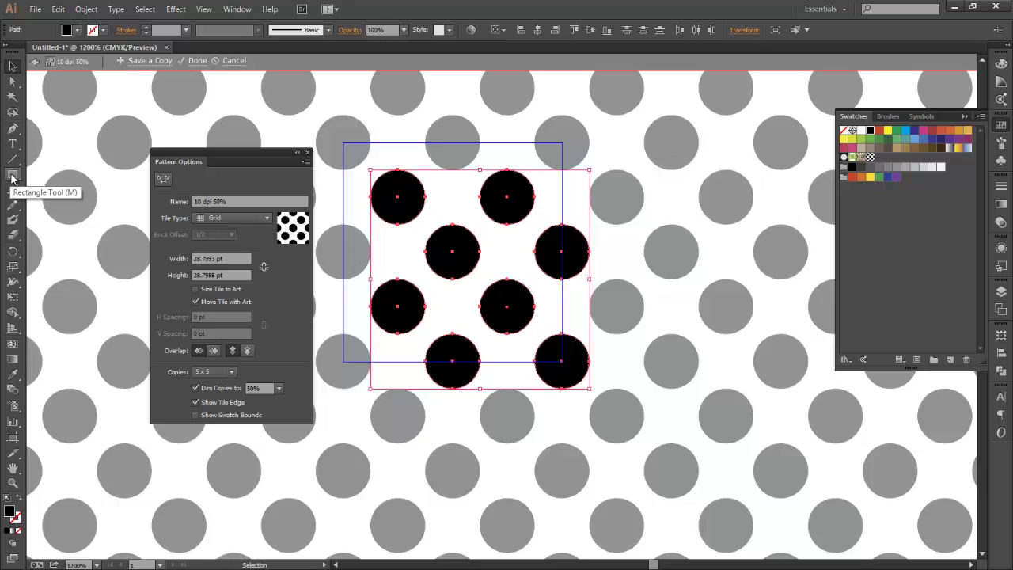
Measure the spacing between neighbouring dot centres with a temporary rectangle of about 14.4 × 14.4 pt, and undo the rectangle.
click(11, 177)
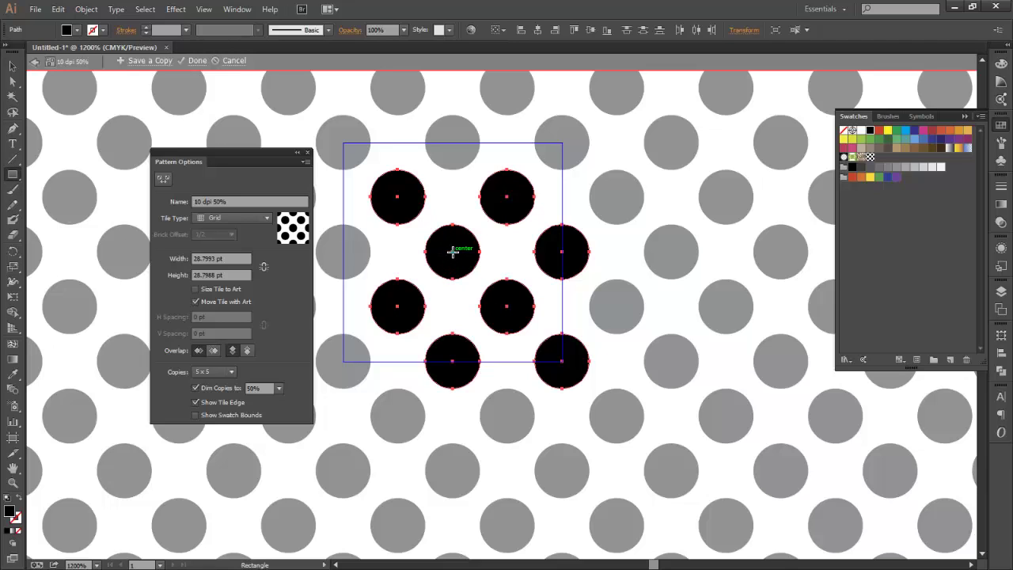
drag(452, 252, 562, 360)
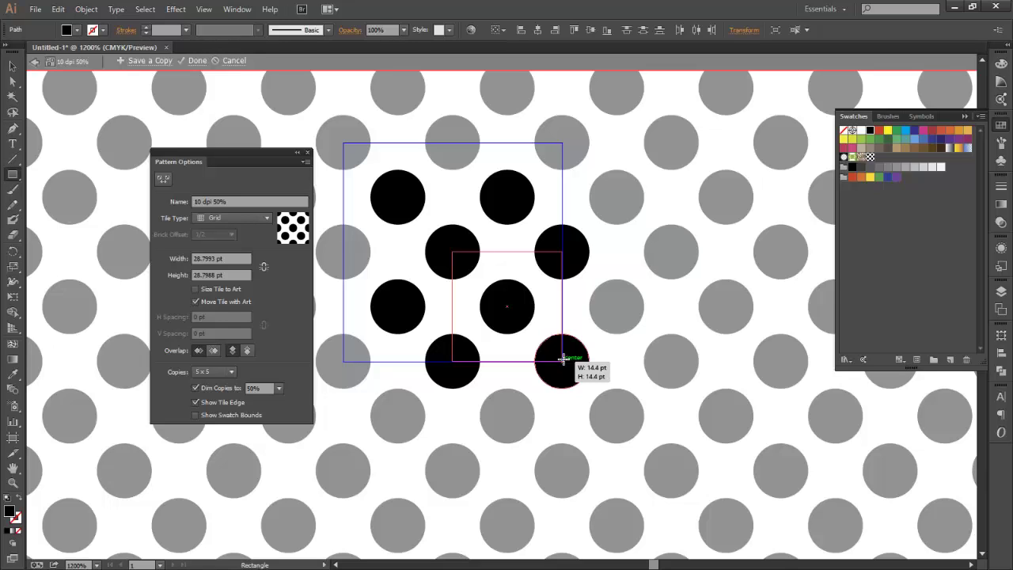
drag(562, 360, 563, 360)
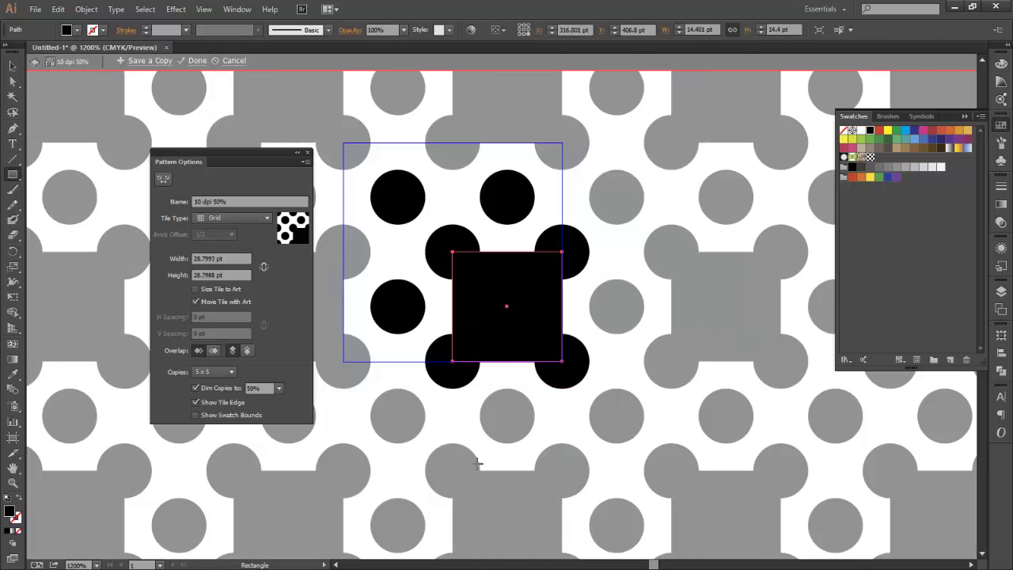
key(v)
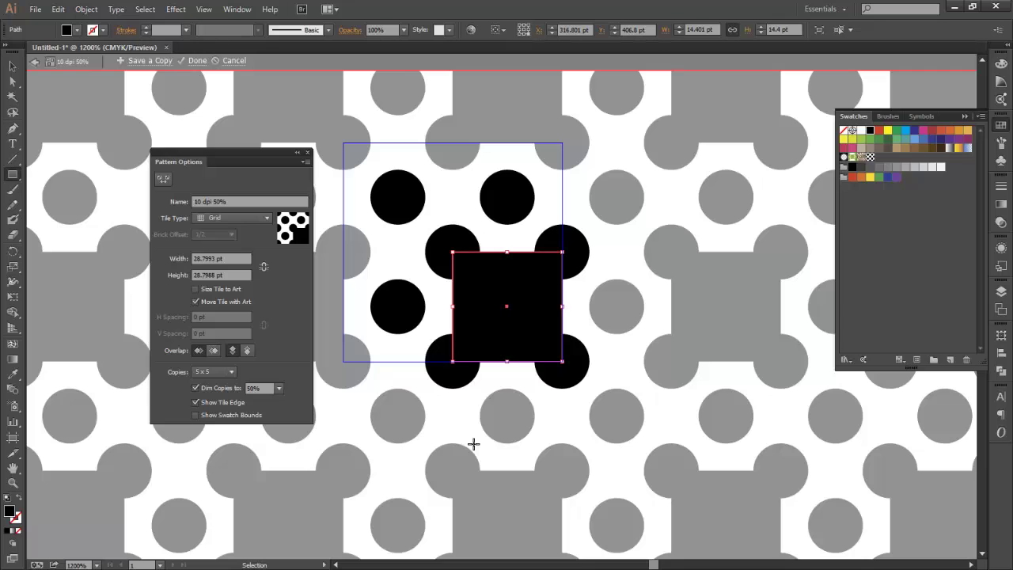
key(m)
key(ctrl+z)
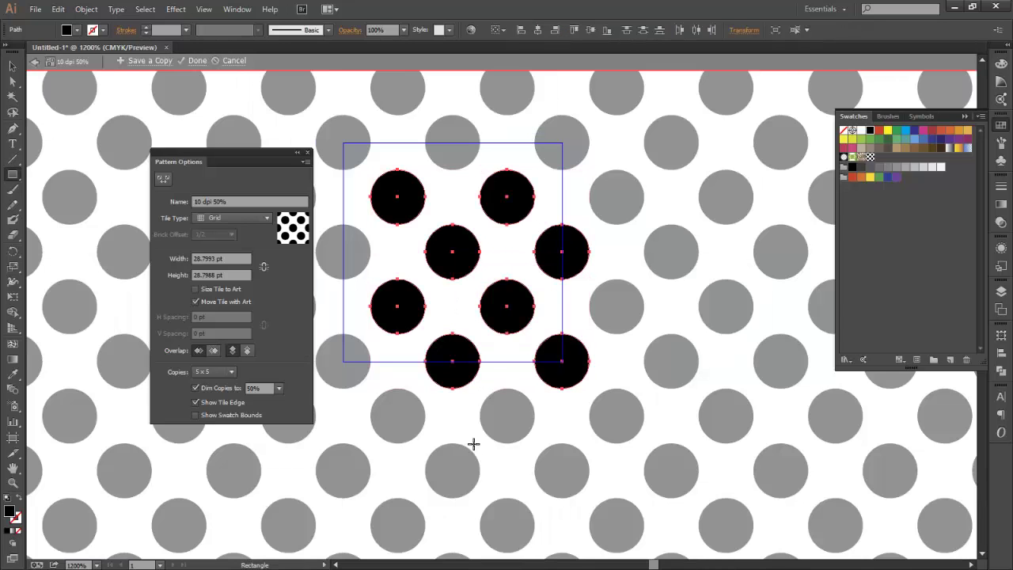
Copy the black dots, switch to Photoshop and paste them into the portrait as a shape layer.
click(13, 68)
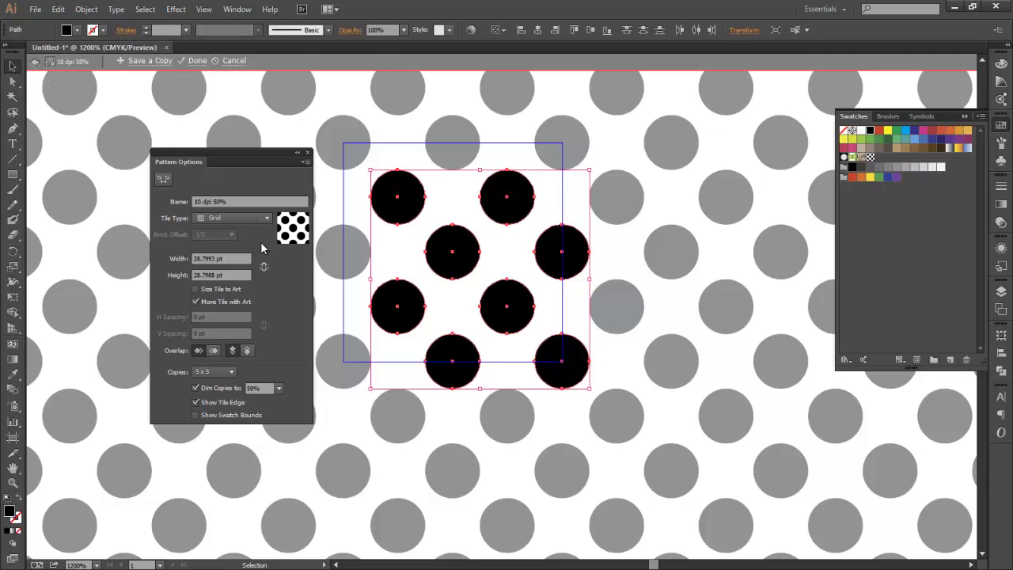
click(58, 10)
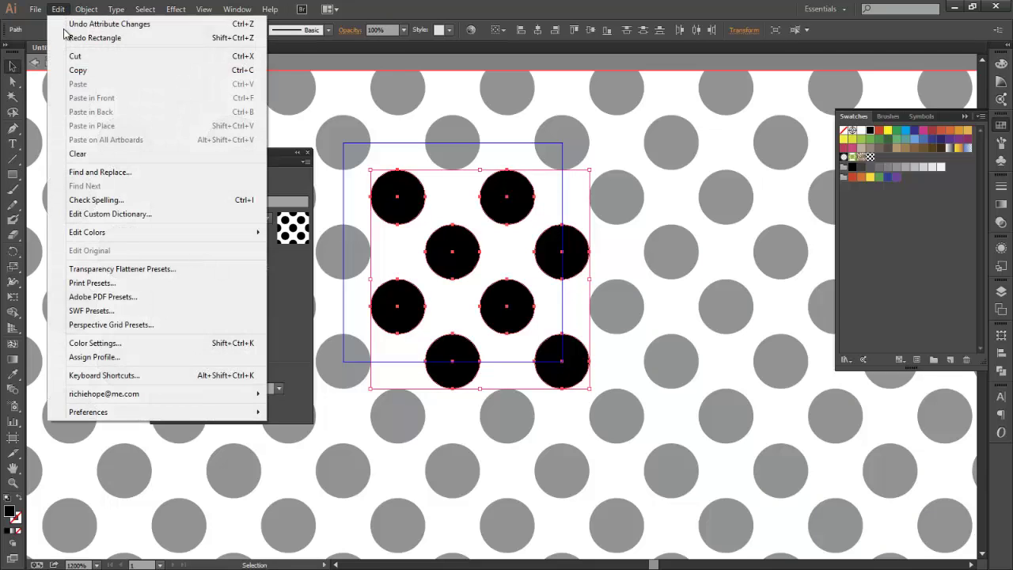
click(87, 70)
click(950, 10)
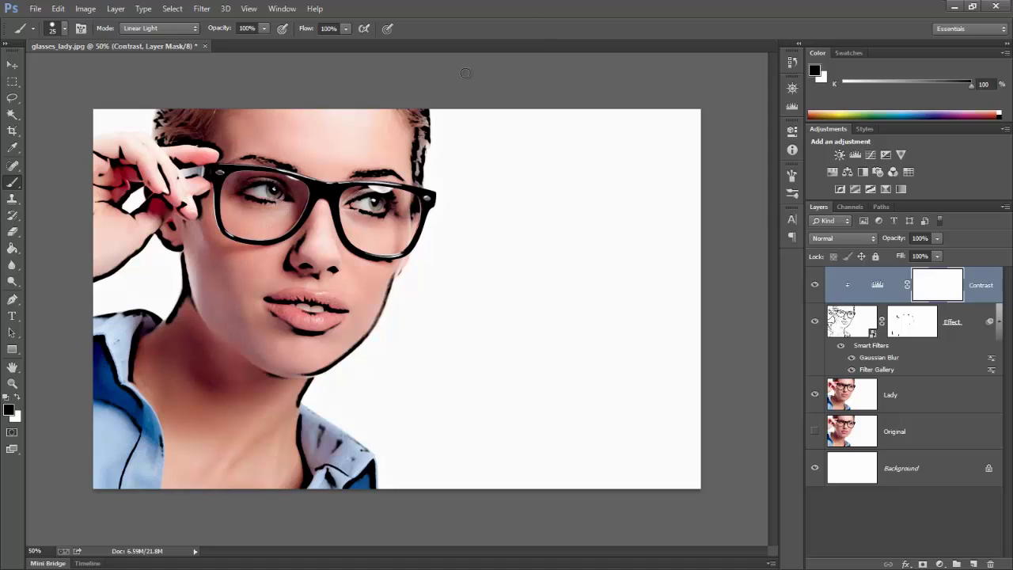
click(57, 9)
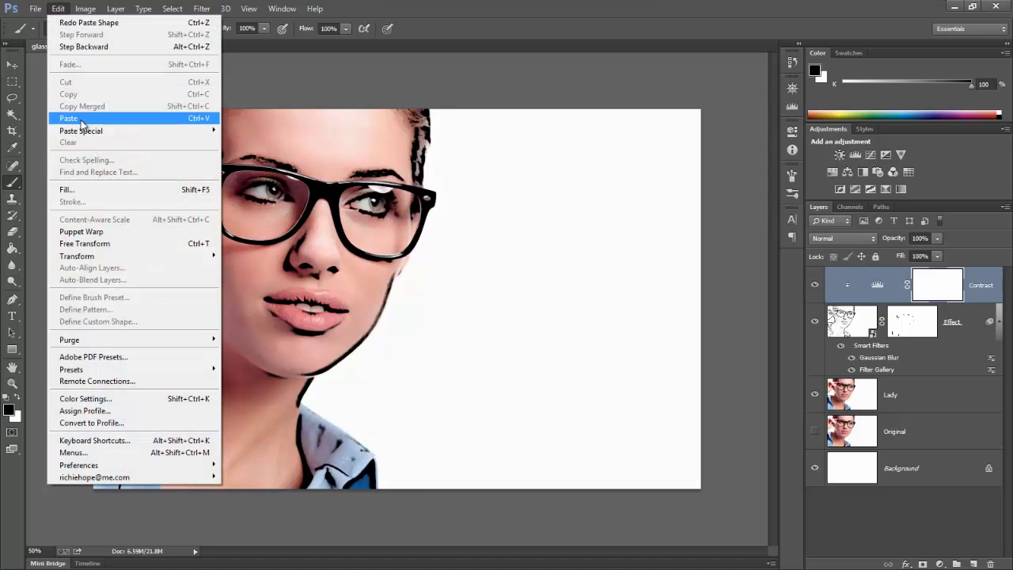
click(80, 120)
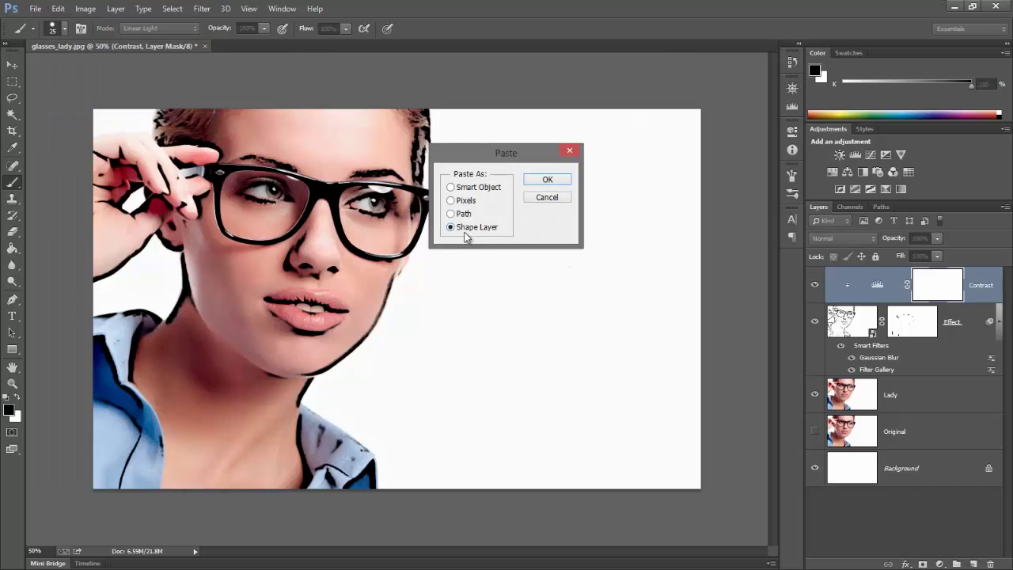
click(548, 180)
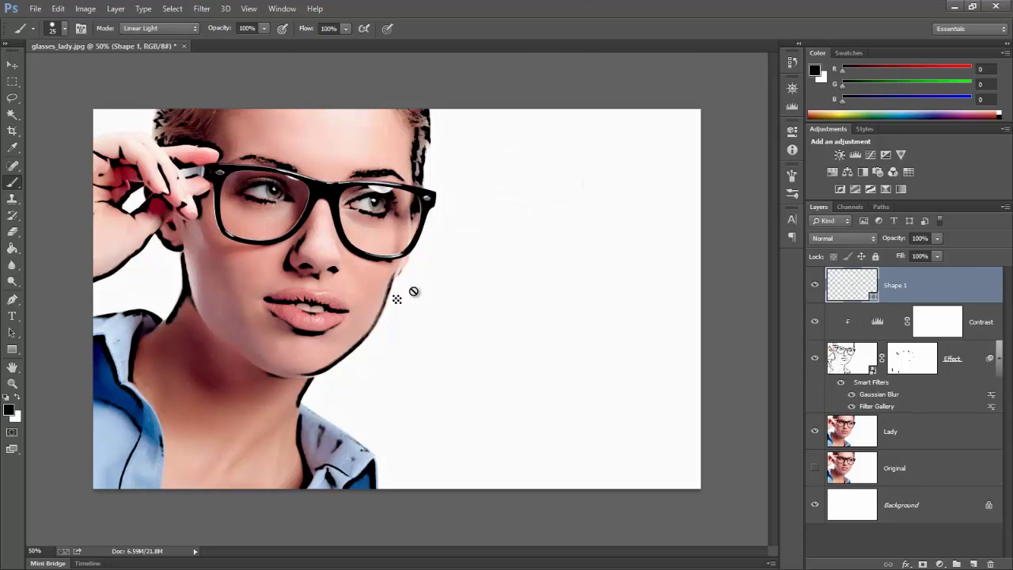
Rename the pasted shape layer as Ben day dots.
click(14, 66)
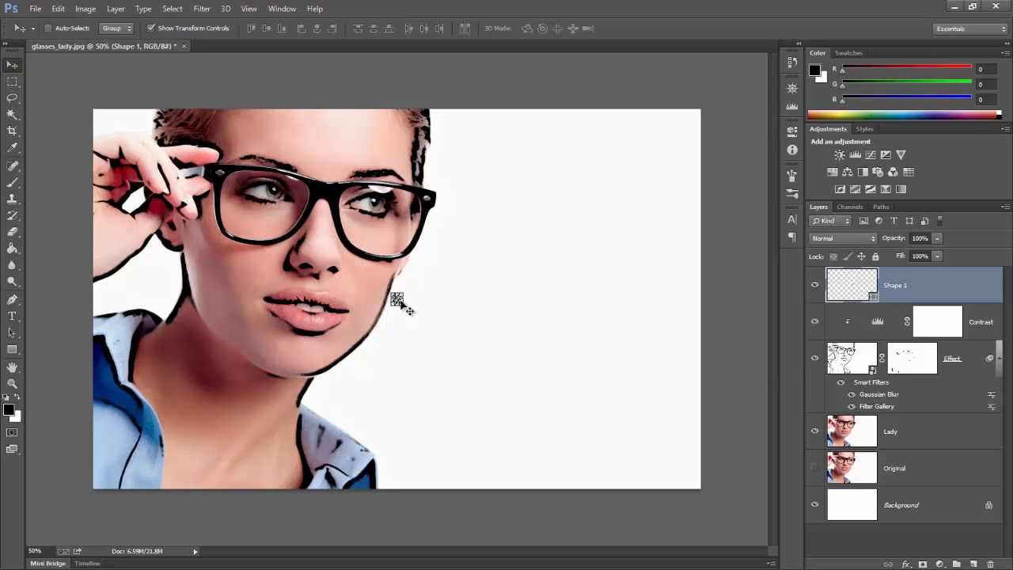
key(ctrl+plus)
scroll(410, 309, up, 2)
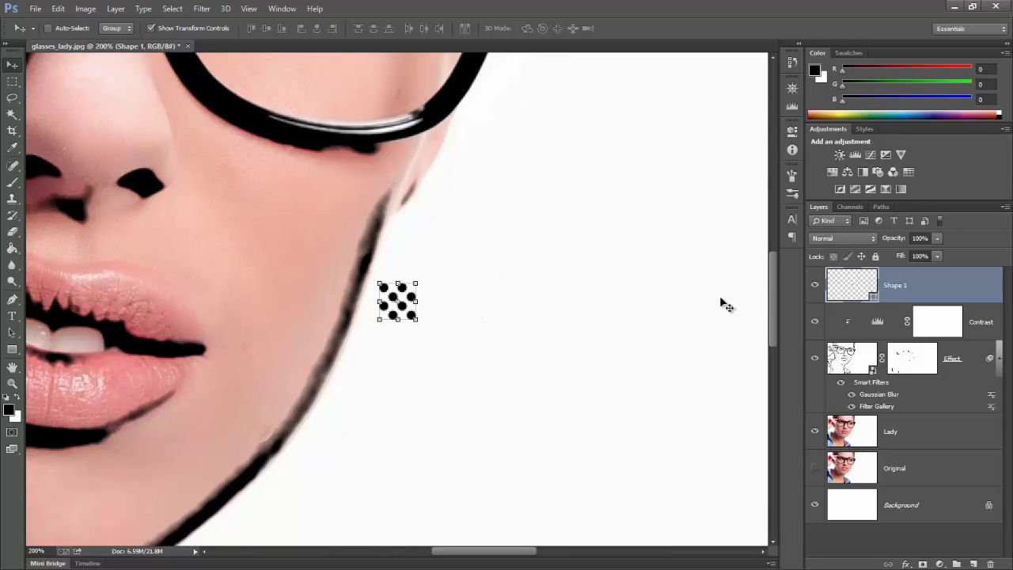
double_click(902, 286)
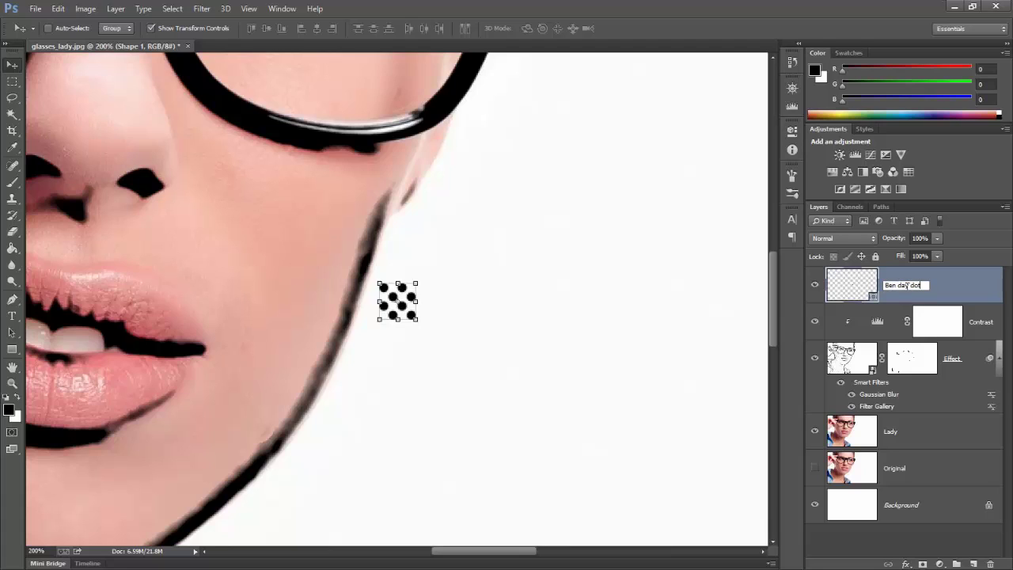
key(Return)
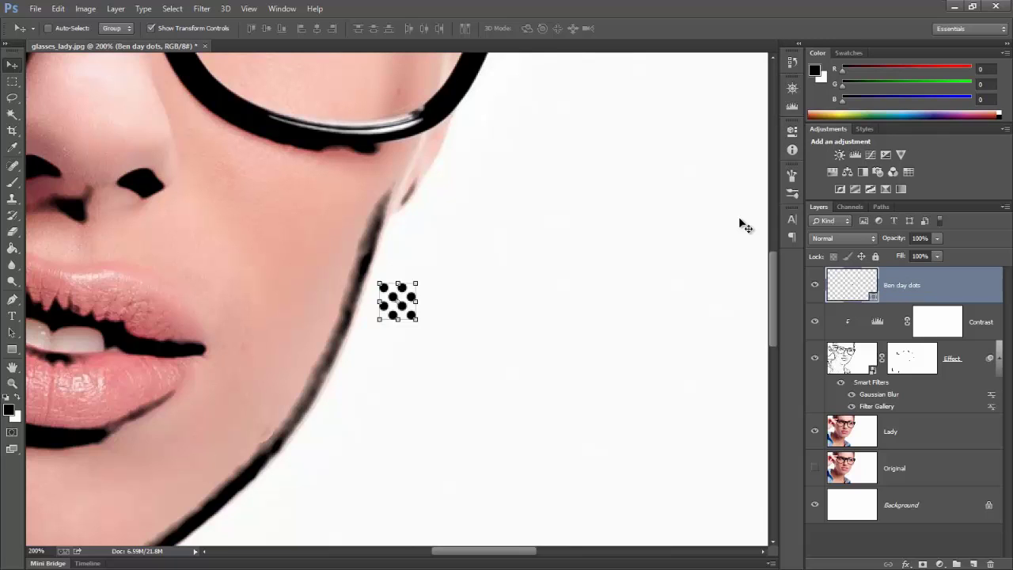
Examine the dots up close and check the portrait's pixel dimensions and resolution, keeping its size settings.
key(ctrl+plus)
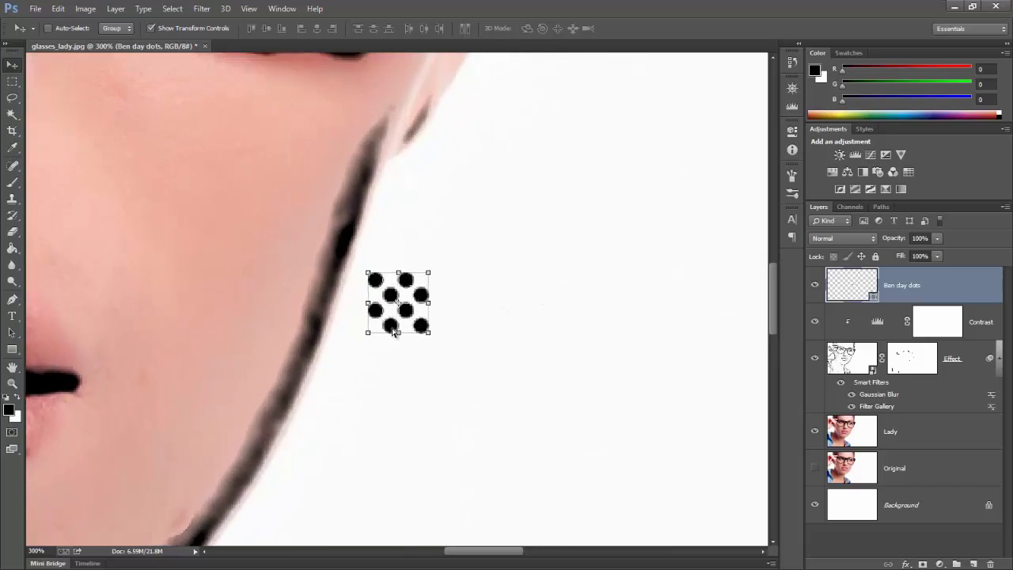
key(ctrl+plus)
key(ctrl+plus)
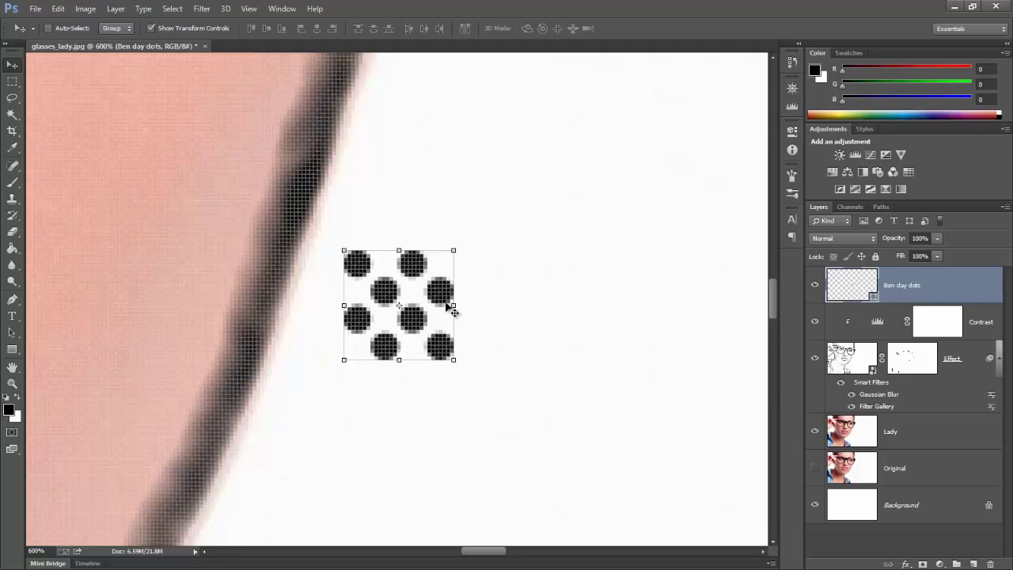
click(86, 9)
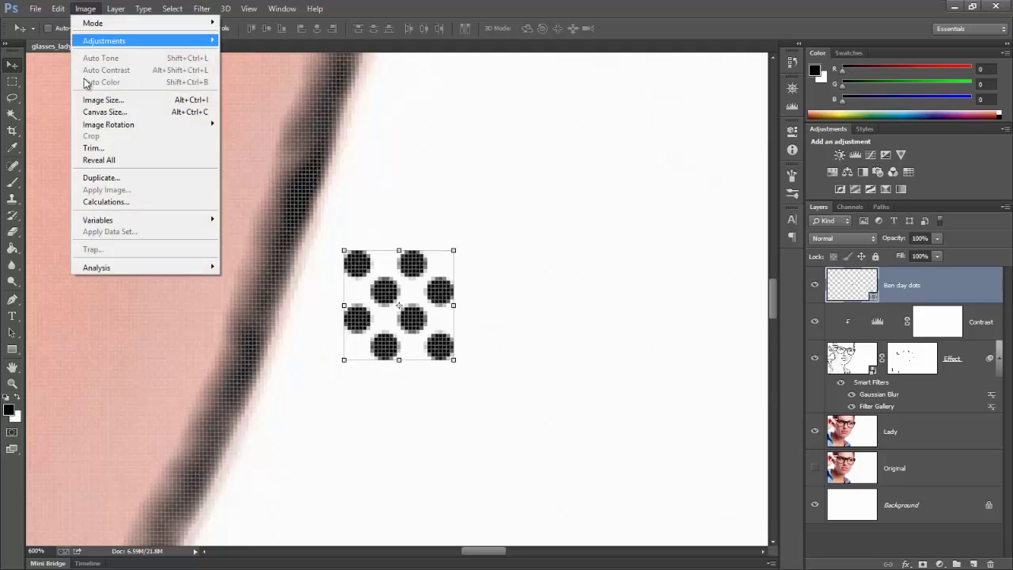
key(Escape)
key(h)
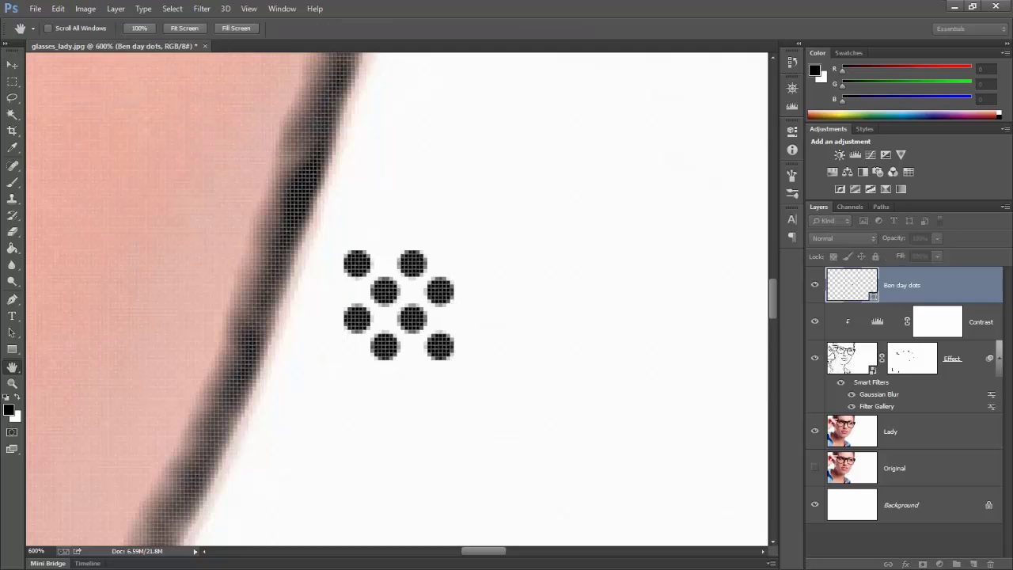
key(ctrl+alt+i)
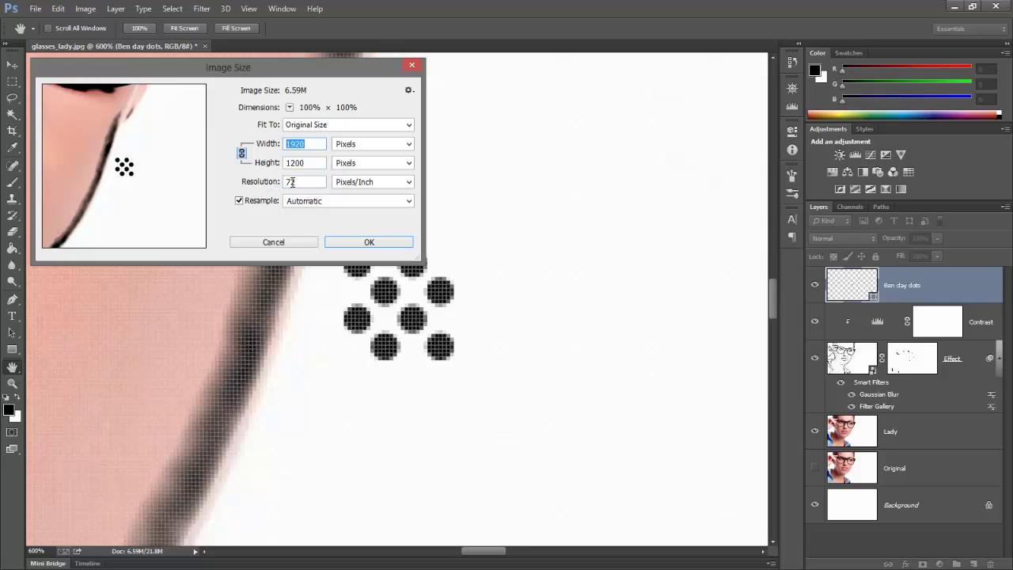
click(375, 242)
key(v)
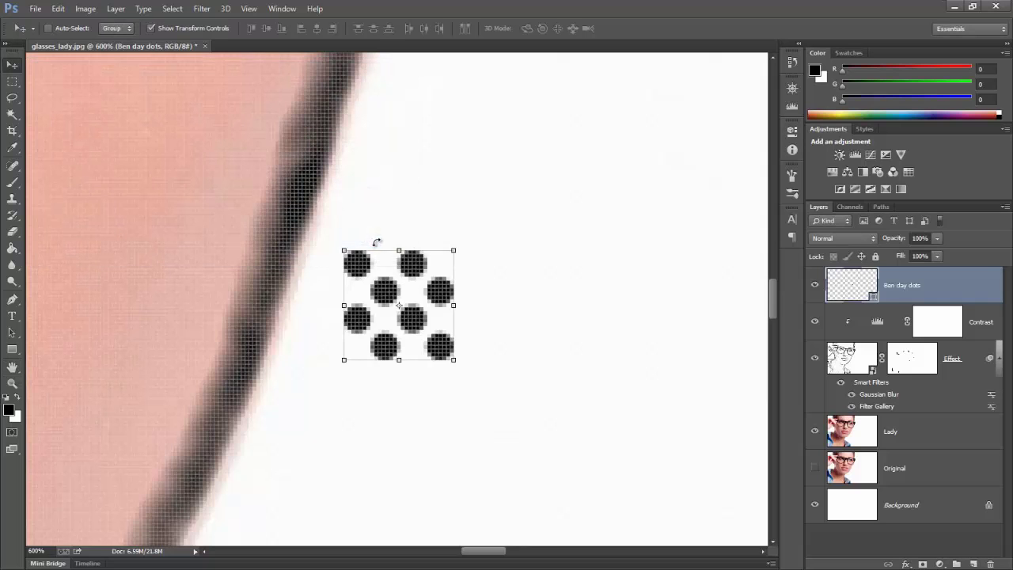
Place a fixed-size 14.4 × 14.4 px rectangular selection in the empty area beside the dots.
click(12, 81)
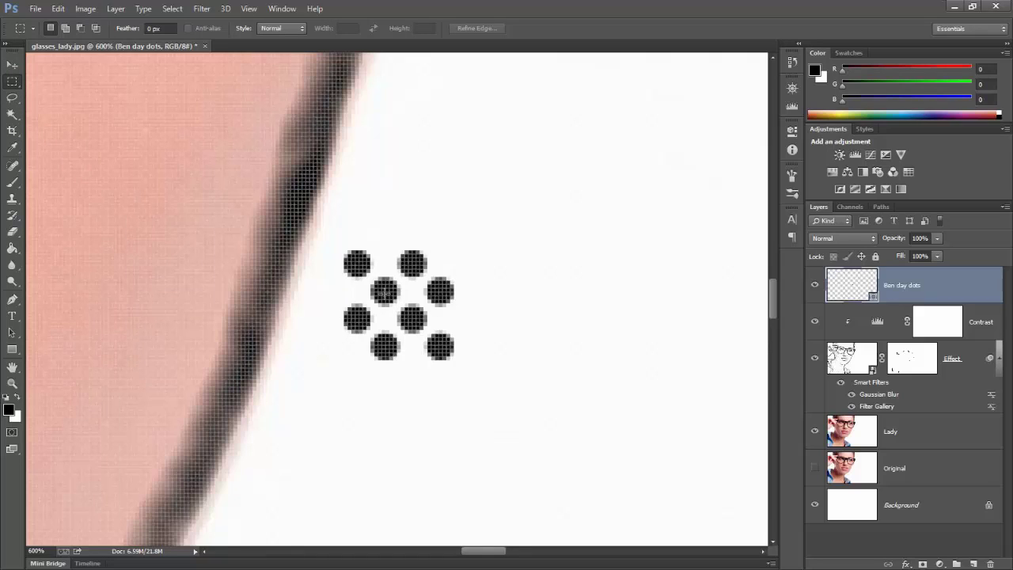
drag(384, 289, 439, 342)
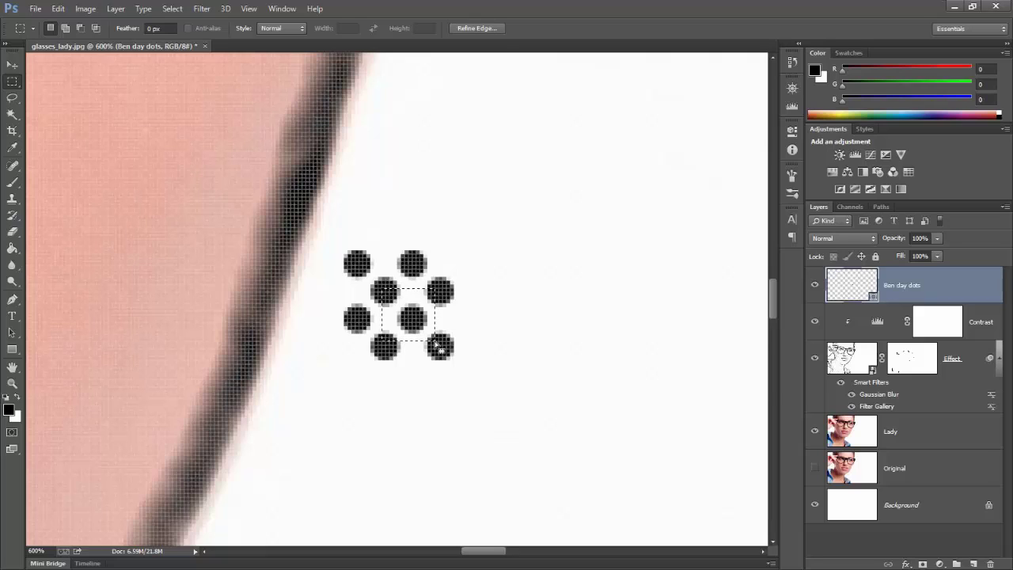
click(286, 29)
click(278, 63)
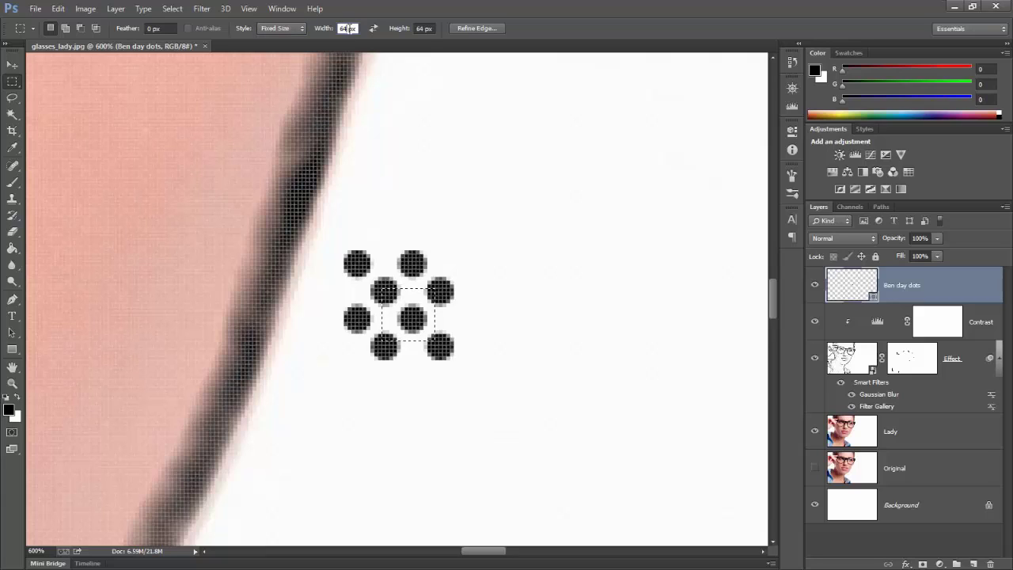
click(348, 28)
text(14.4)
click(422, 28)
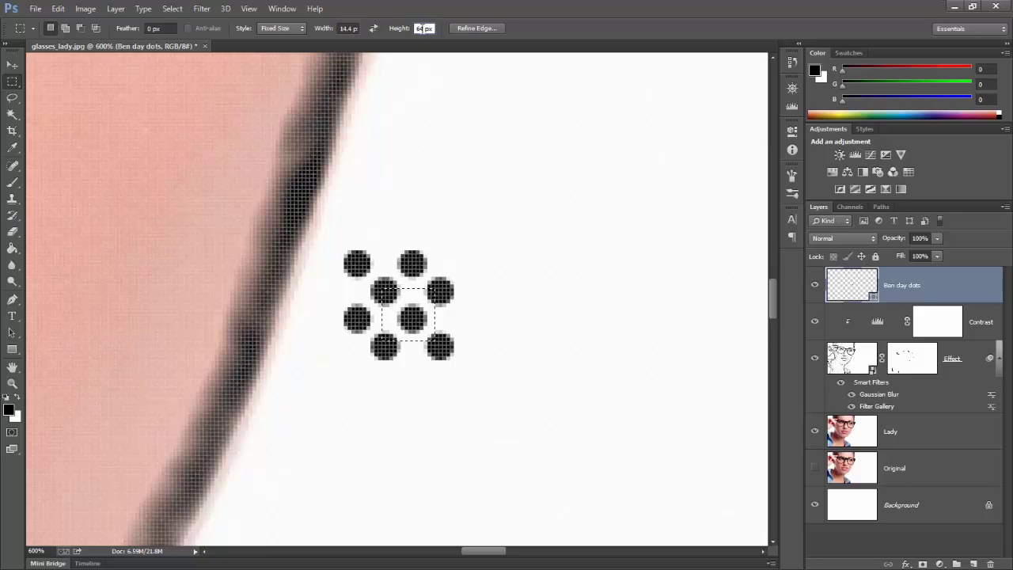
text(14.4)
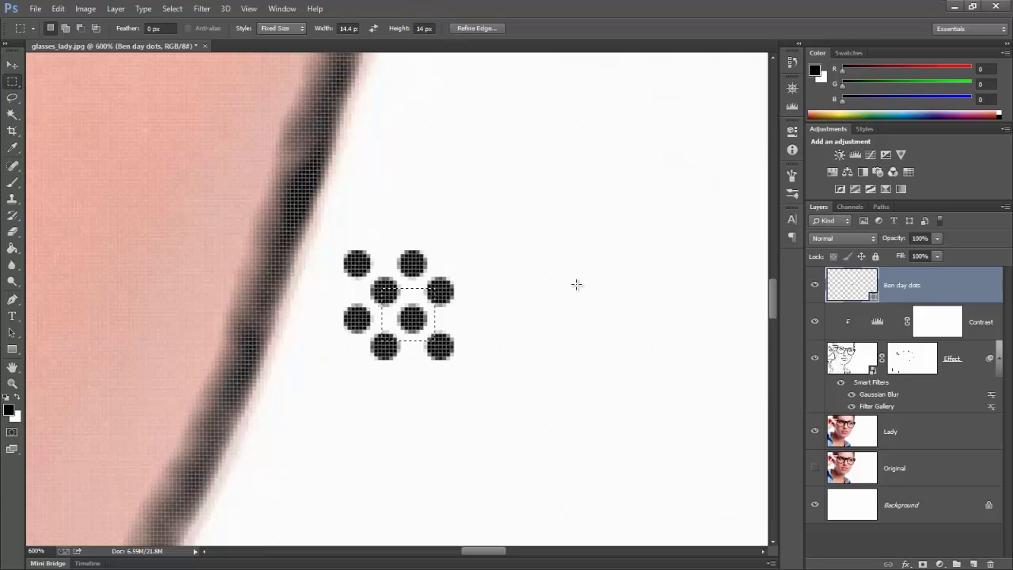
click(496, 262)
Try to reposition the small square selection with the Move tool.
click(12, 64)
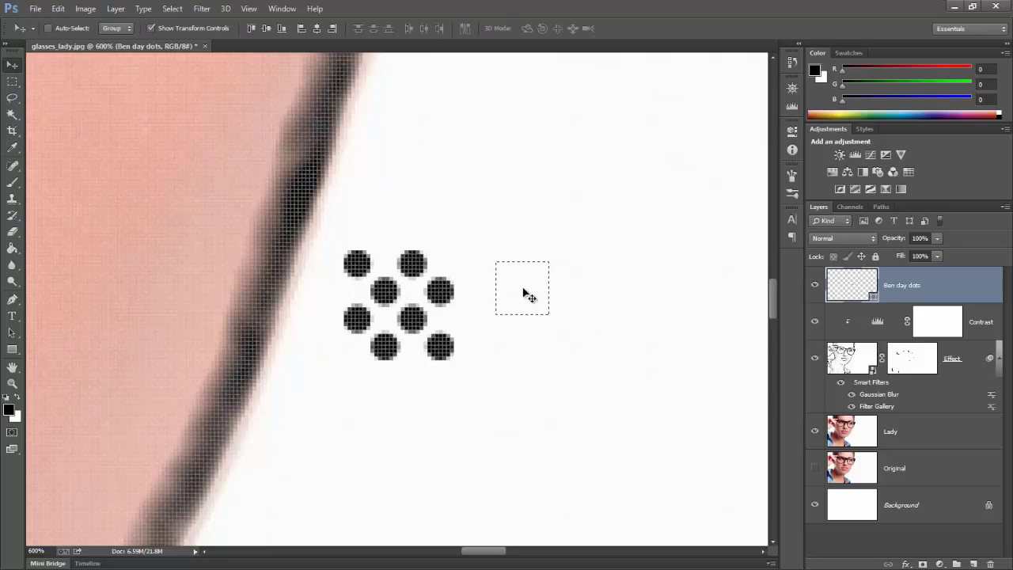
mouse_move(525, 290)
mouse_down()
mouse_move(495, 294)
mouse_move(529, 298)
mouse_up()
key(Right)
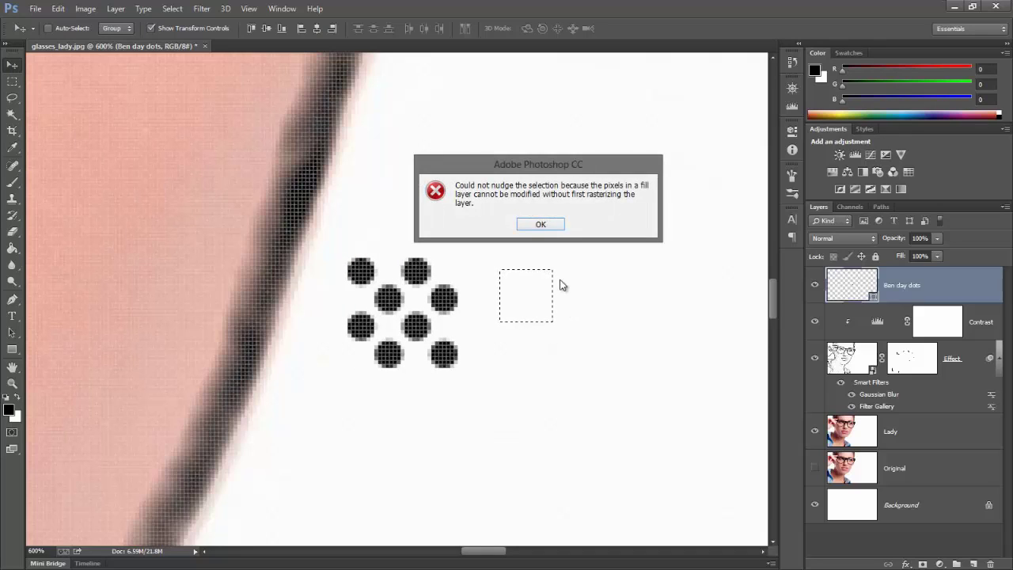
click(542, 226)
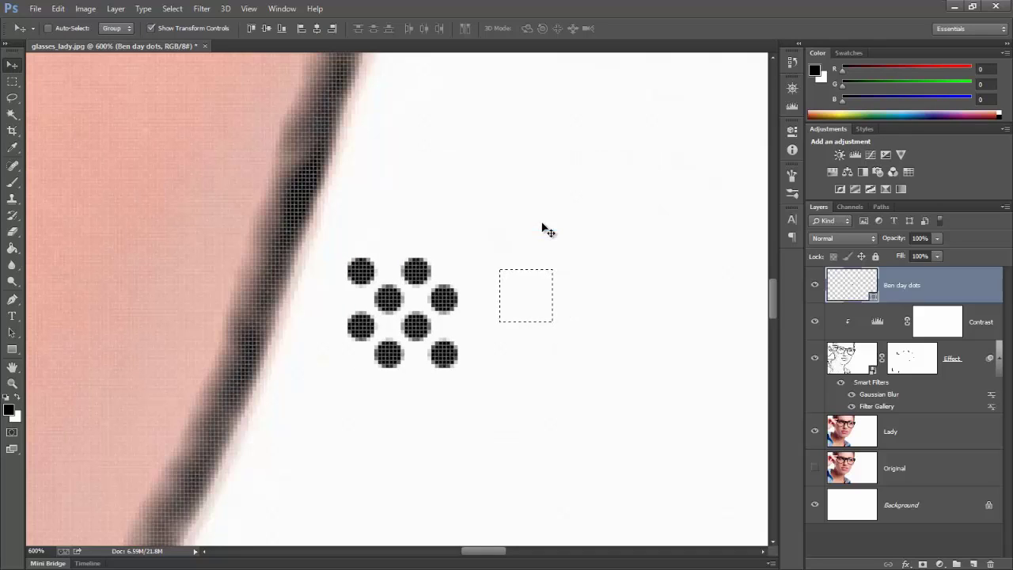
Nudge the square selection outline onto the dots so its corners sit on the centres of four neighbouring dots.
click(12, 83)
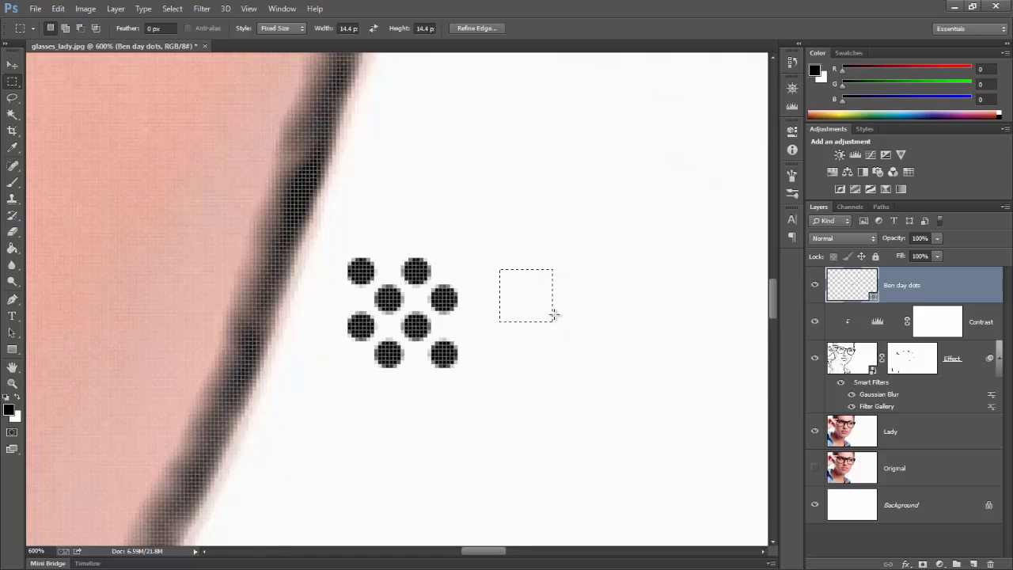
key(Left)
key(Left)
key(Left)
key(Left)
key(Left)
key(Left)
key(Left)
key(Left)
key(Left)
key(Left)
key(Left)
key(Left)
key(Left)
key(Left)
key(Left)
key(Left)
key(Left)
key(Left)
key(Left)
key(Left)
key(Left)
key(Left)
key(Down)
key(Down)
key(Down)
key(Down)
key(Down)
key(Down)
Define the selected dot tile as a pattern named ben day dots.
click(58, 9)
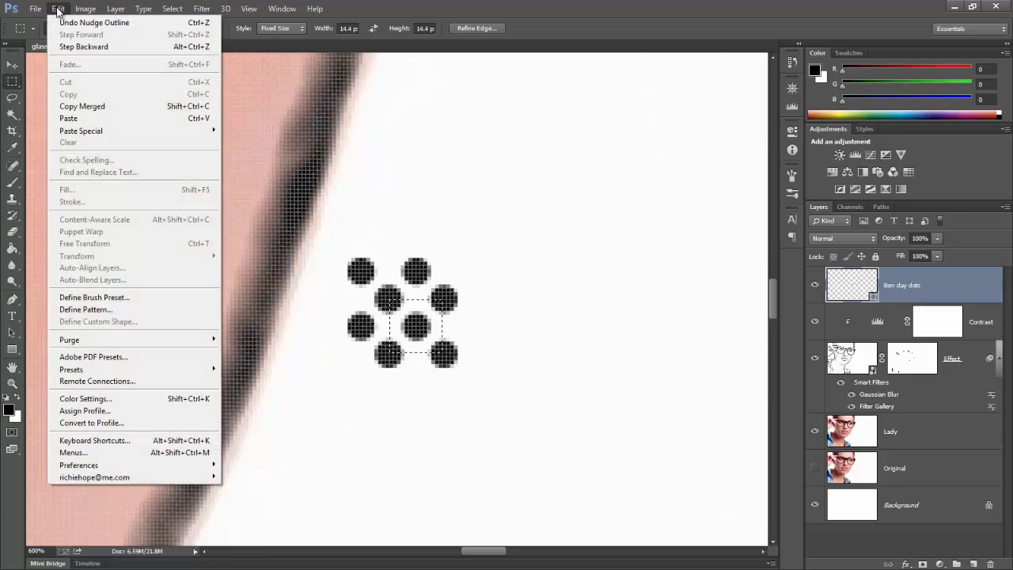
click(89, 311)
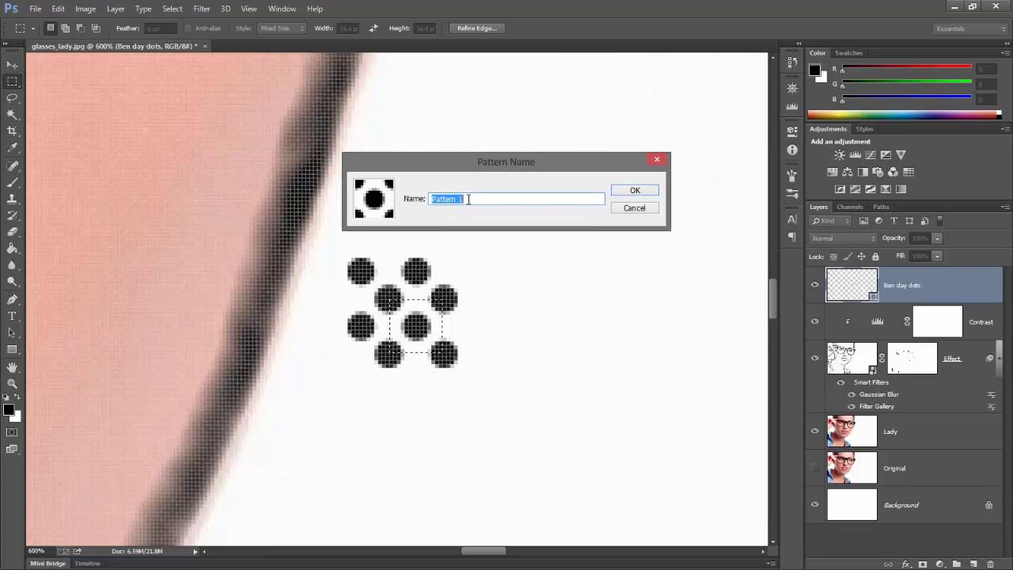
text(ben)
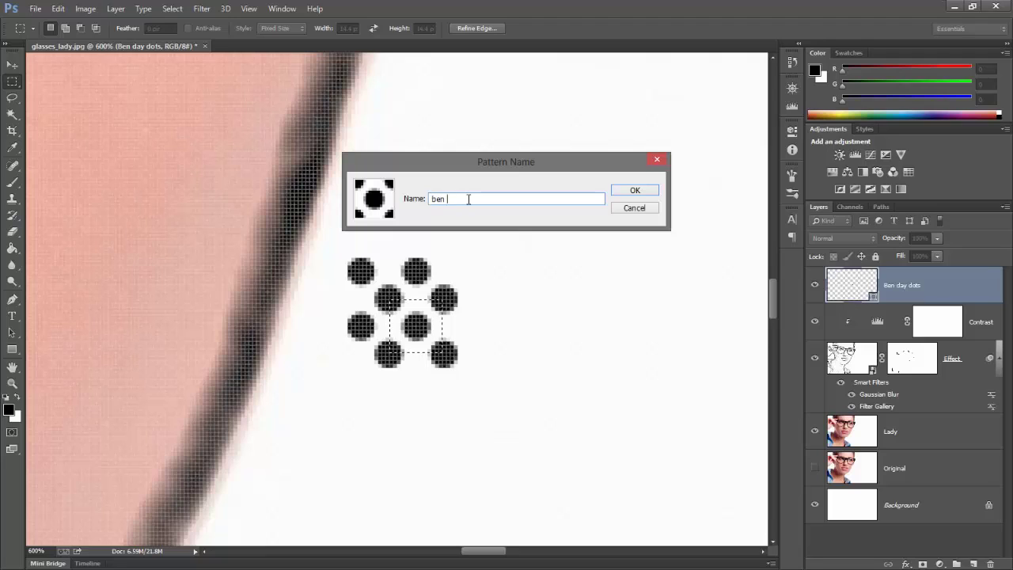
text( day dots)
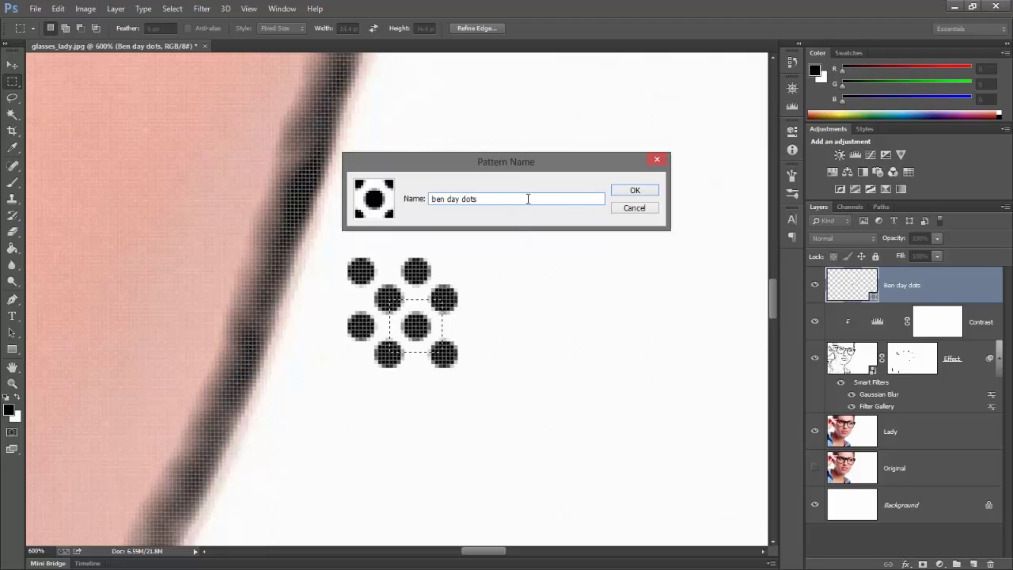
click(638, 193)
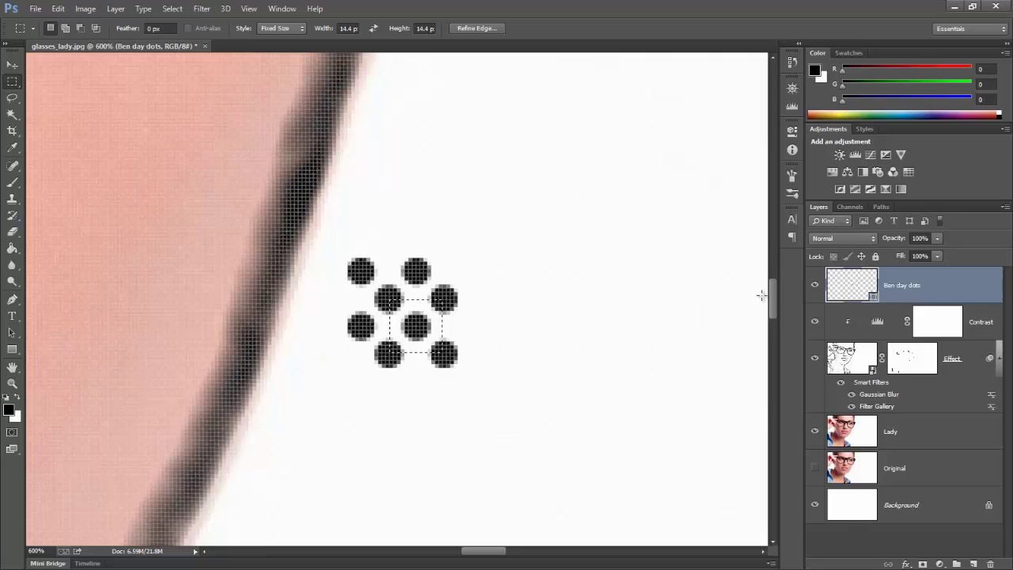
Clear the selection and hide the Ben day dots and Effect layers.
click(816, 288)
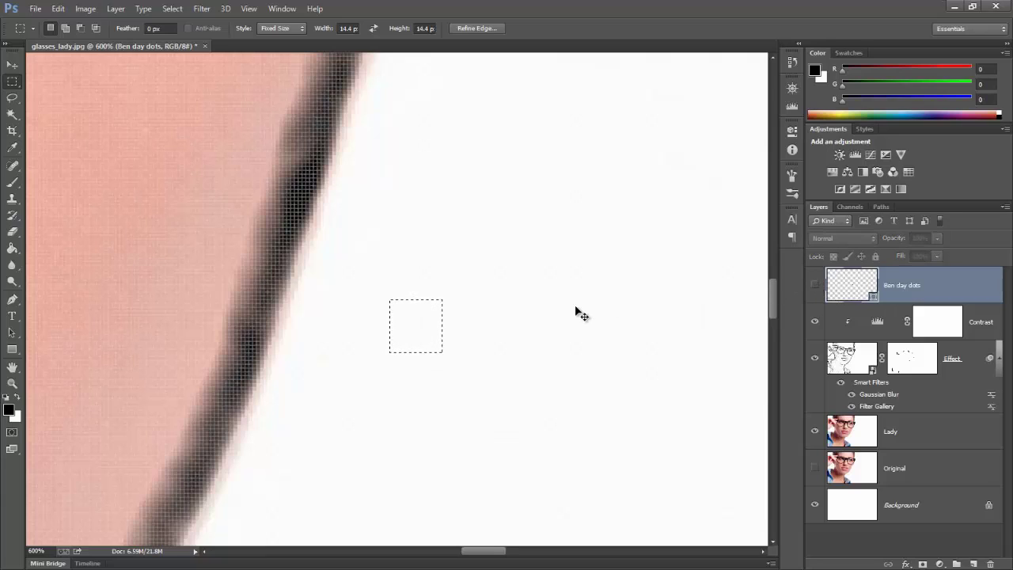
click(409, 311)
key(ctrl+0)
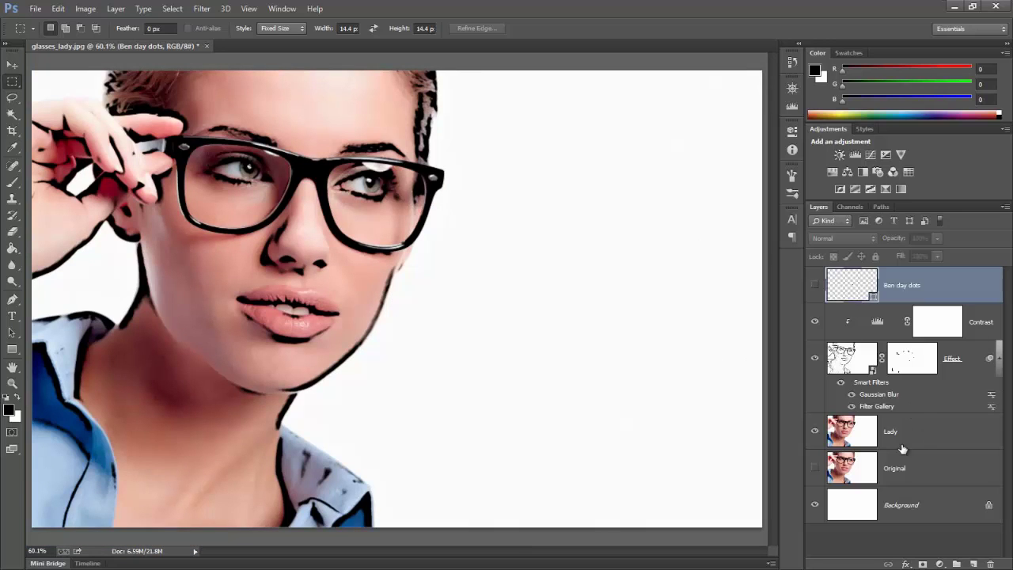
click(815, 360)
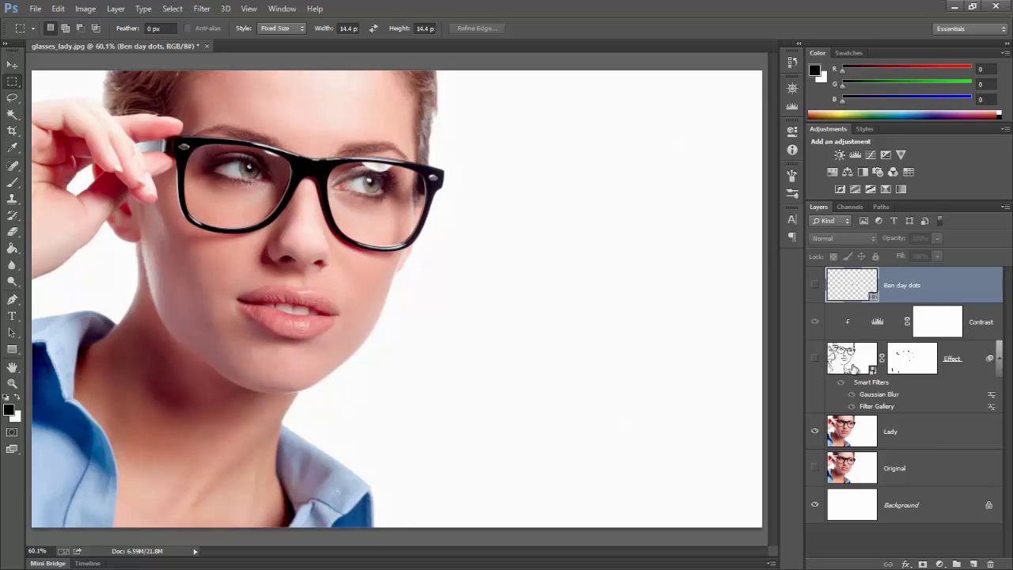
Select the white backdrop of the Lady layer with Color Range, sampling the white area and slightly lowering the fuzziness.
click(932, 434)
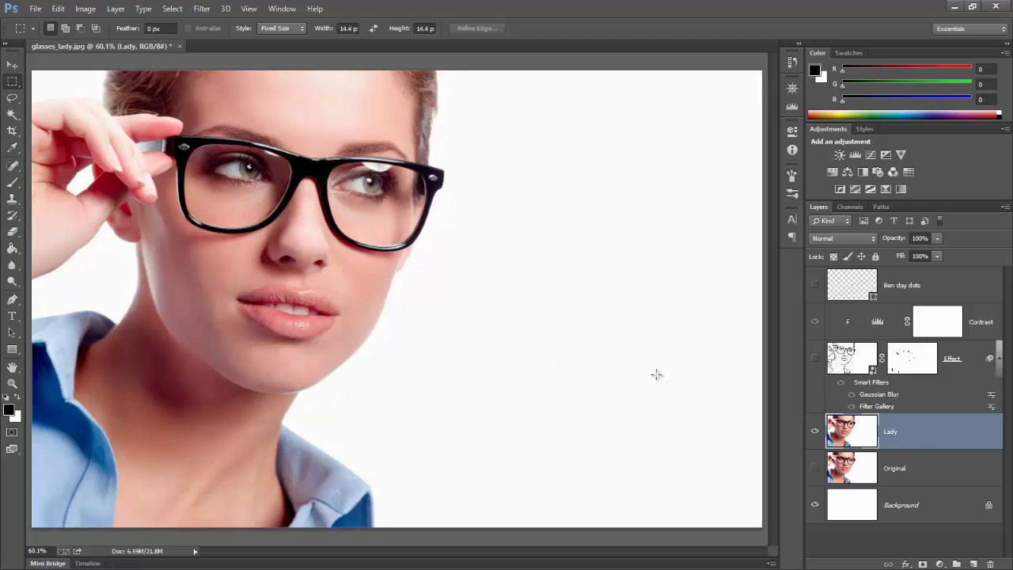
click(175, 9)
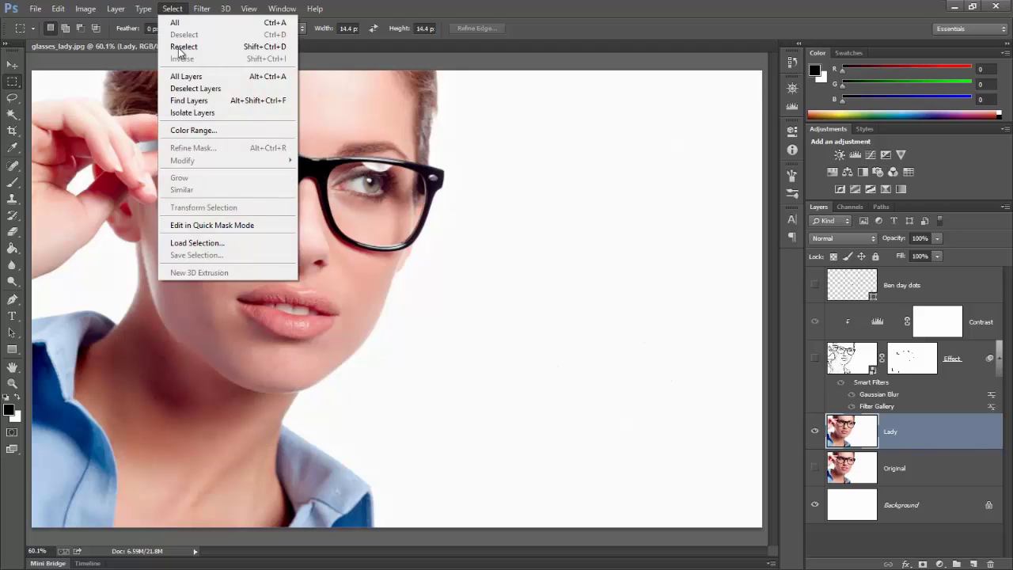
click(194, 130)
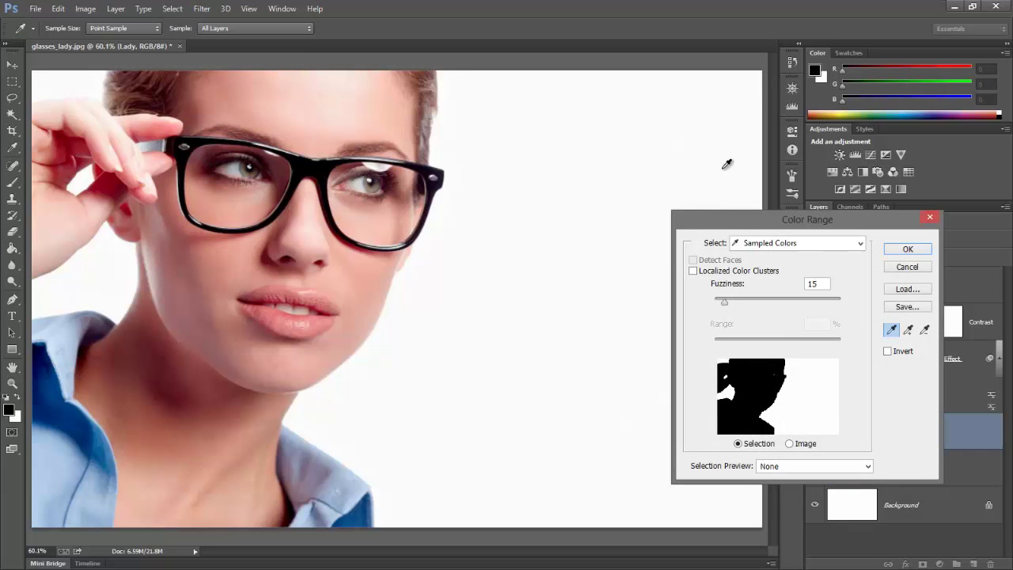
drag(734, 220, 688, 195)
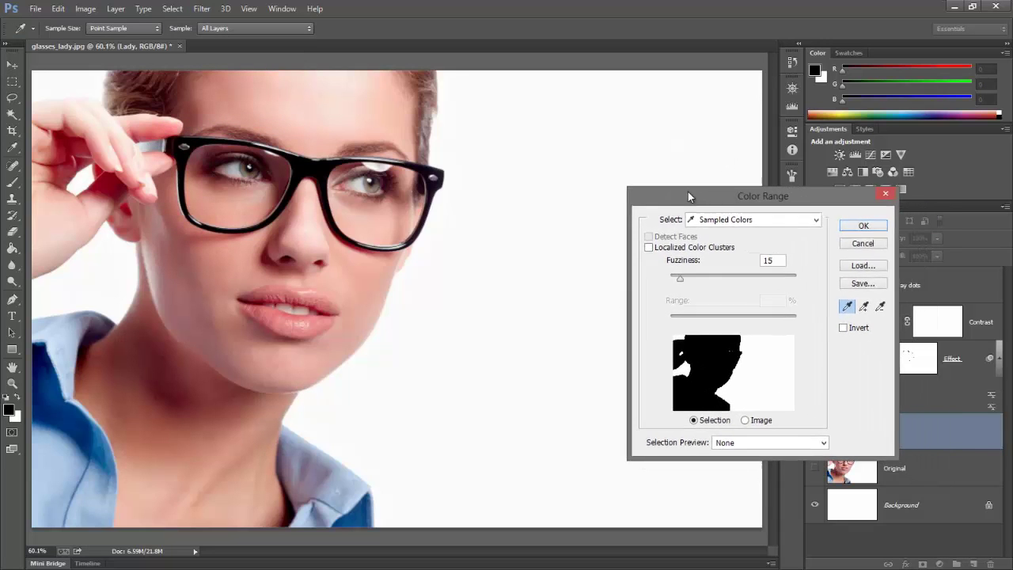
click(519, 325)
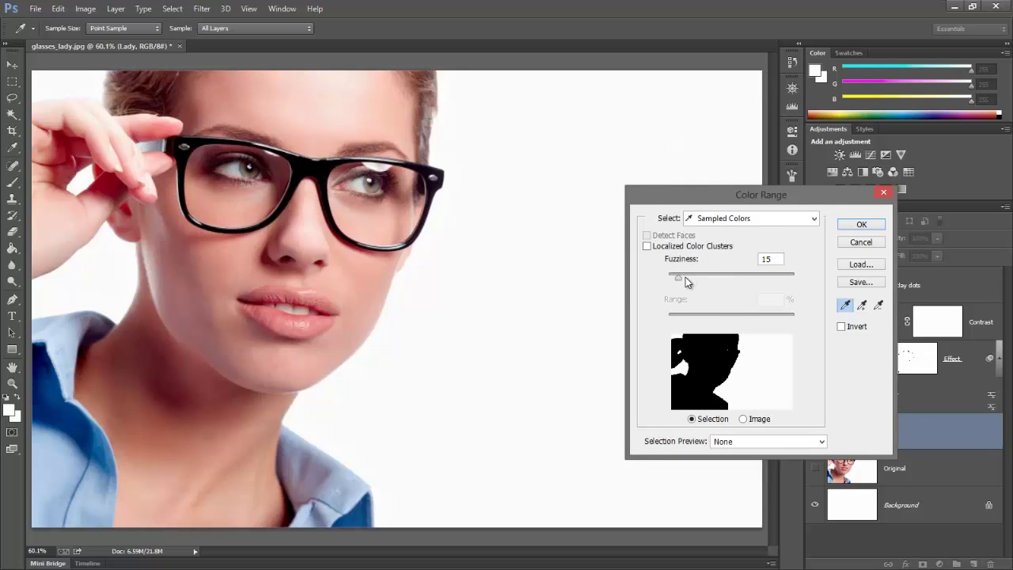
mouse_move(679, 282)
mouse_down()
mouse_move(669, 283)
mouse_move(698, 284)
mouse_move(676, 283)
mouse_up()
click(863, 226)
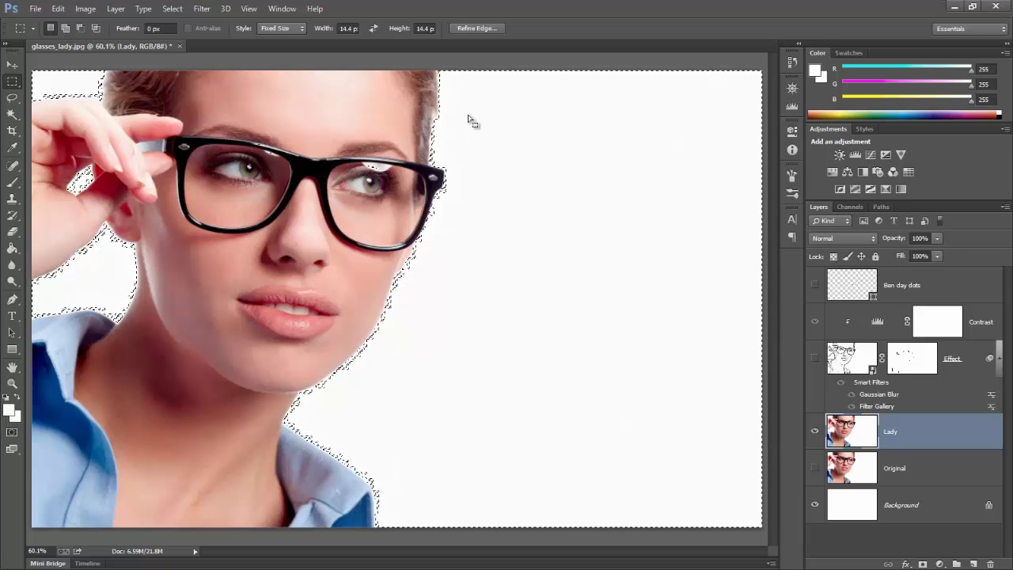
Refine the backdrop selection's edge with Smart Radius and an increased radius, and invert the selection to the woman.
click(478, 34)
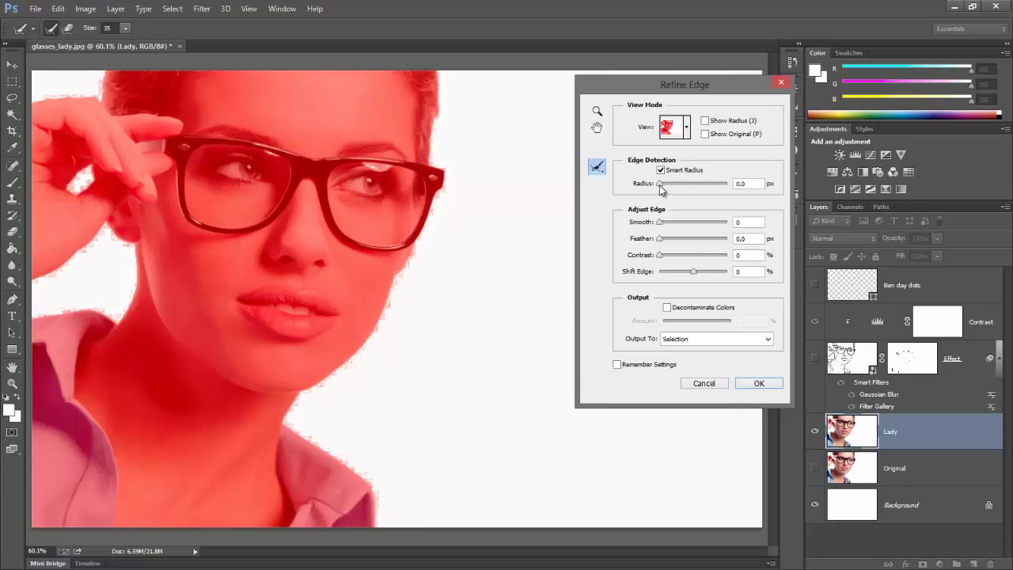
drag(661, 188, 687, 189)
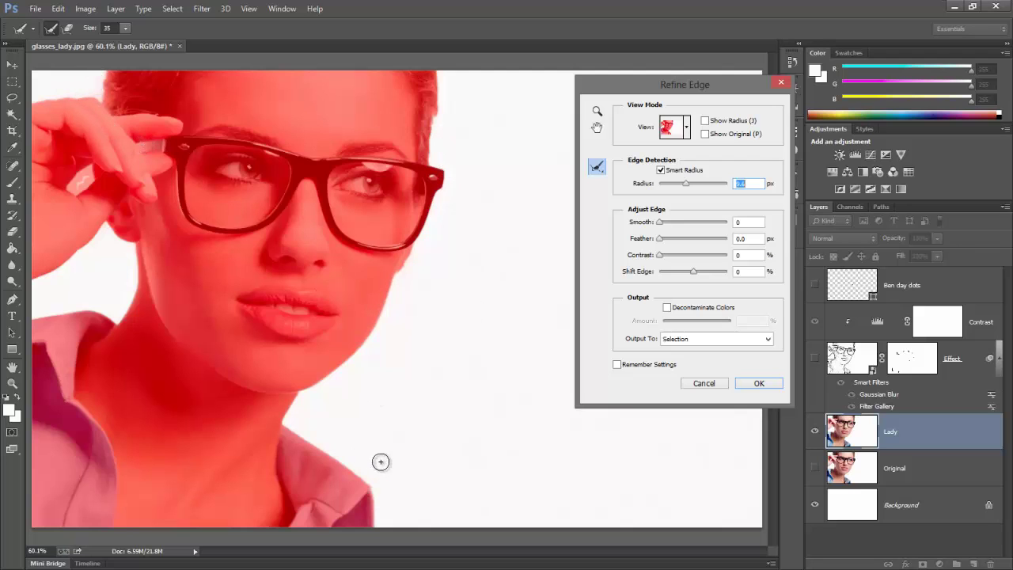
click(756, 385)
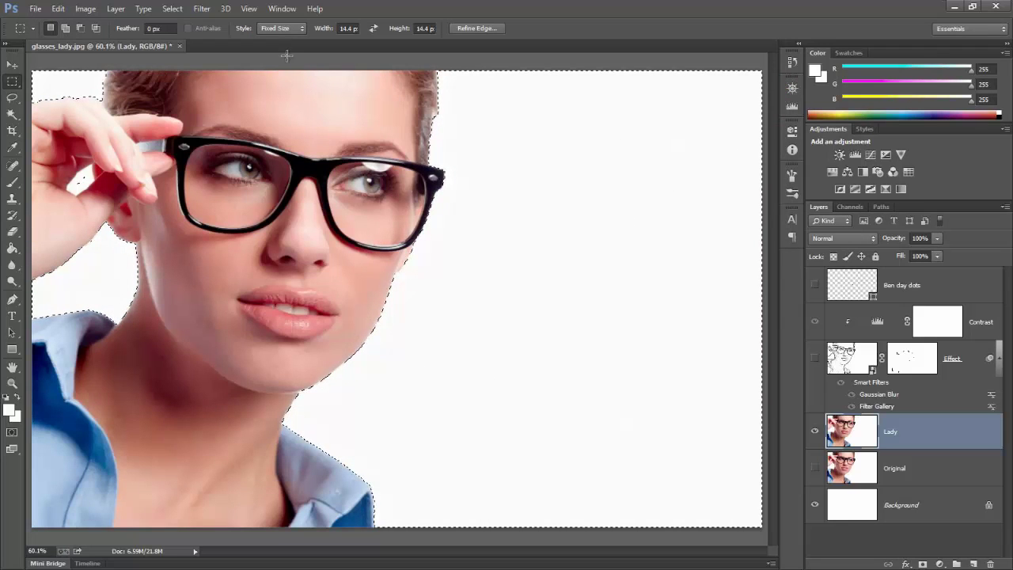
click(171, 8)
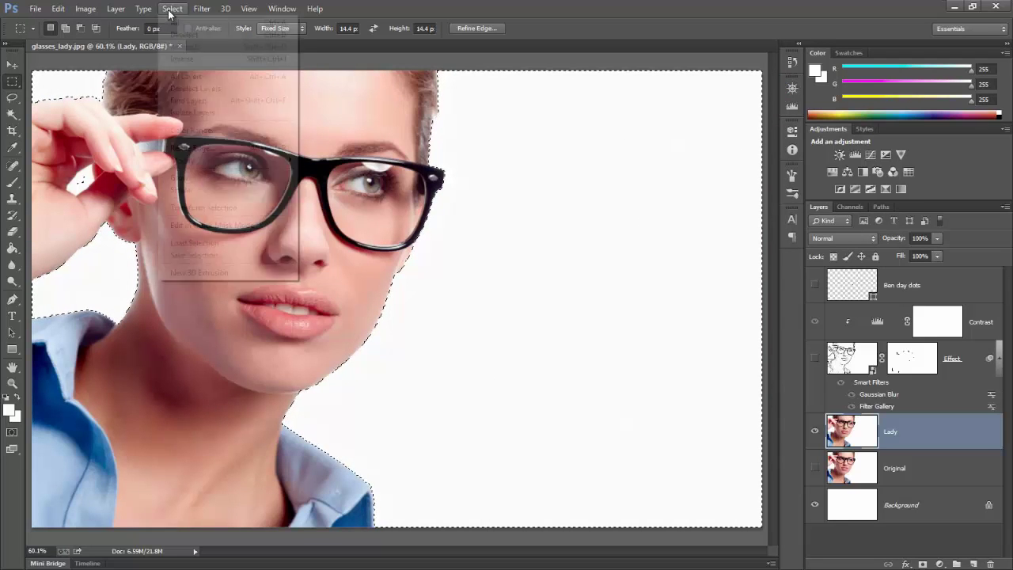
click(182, 59)
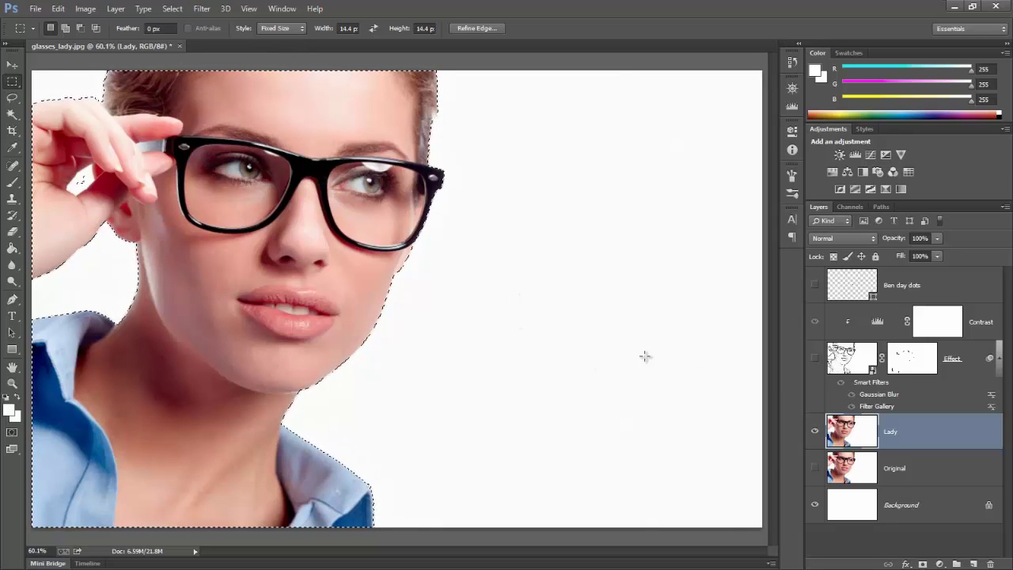
Show the Effect layer and create a pattern fill layer named Dark dots above the Contrast layer.
click(815, 363)
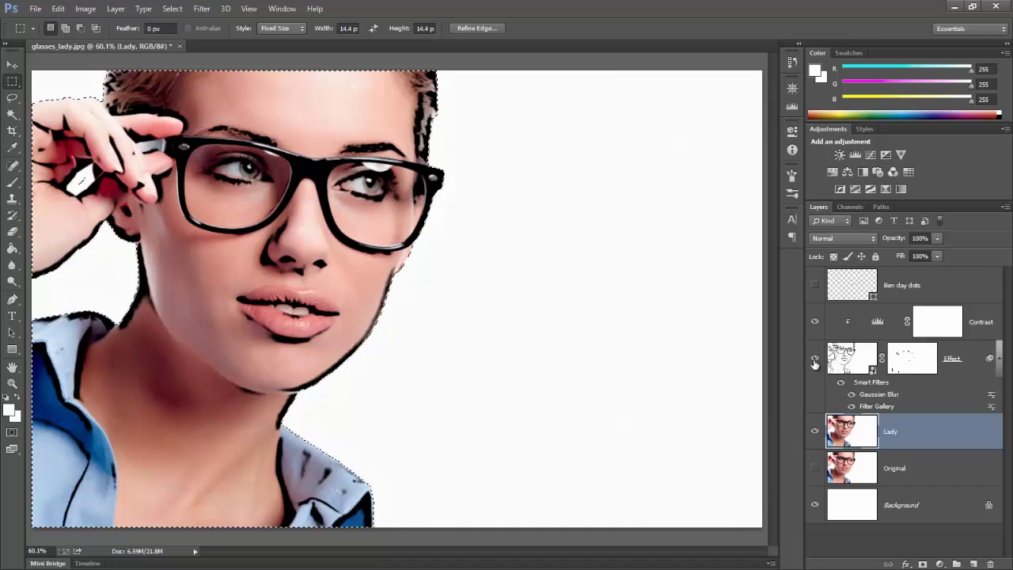
click(985, 323)
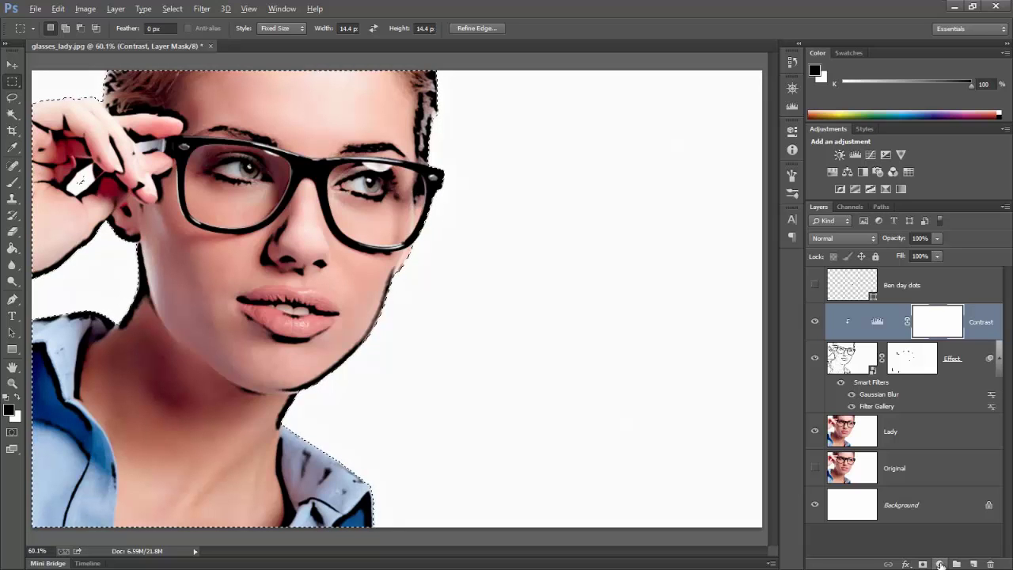
click(941, 565)
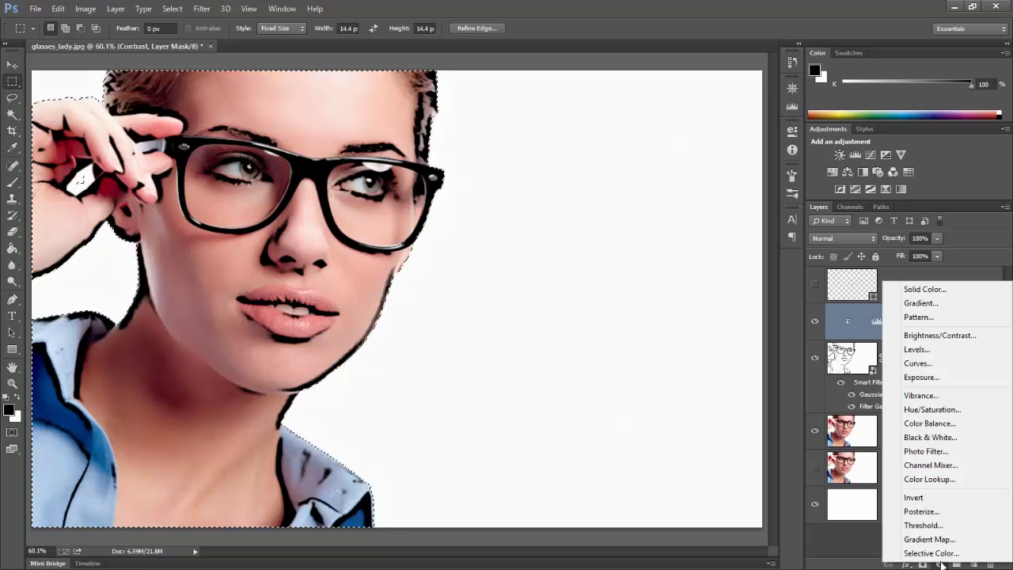
click(921, 317)
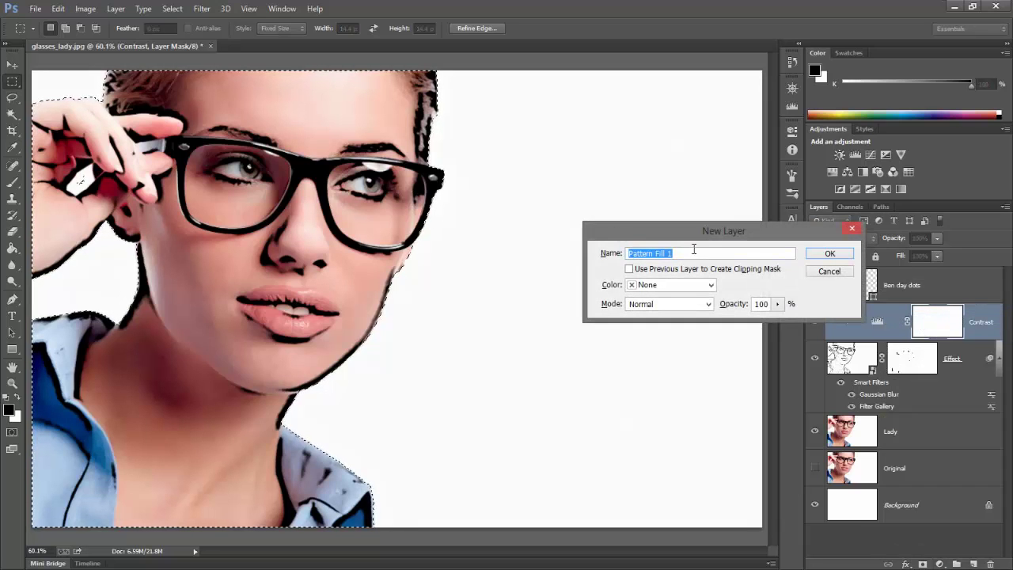
click(665, 253)
drag(672, 253, 628, 264)
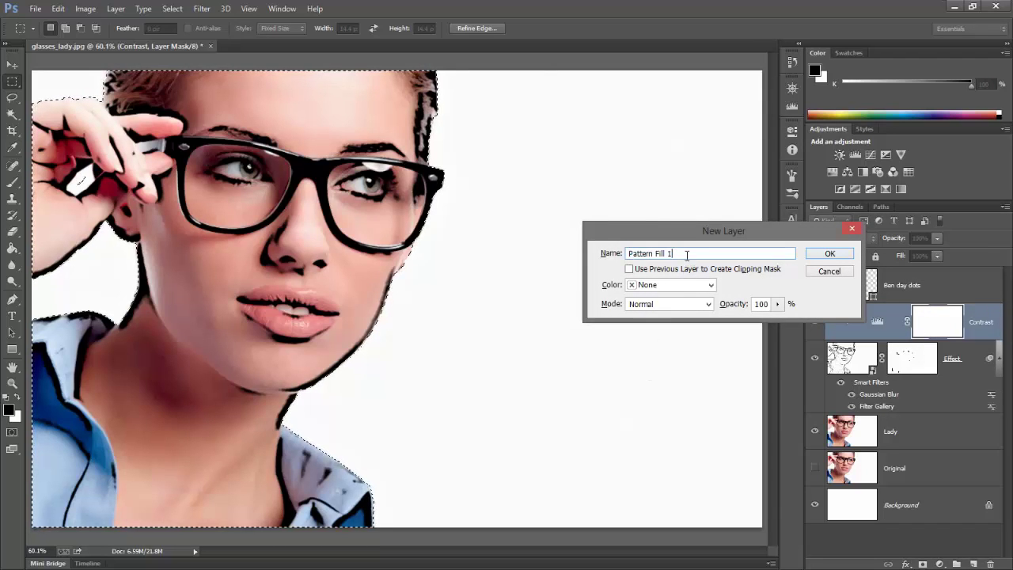
drag(678, 253, 615, 264)
text(Dark dots)
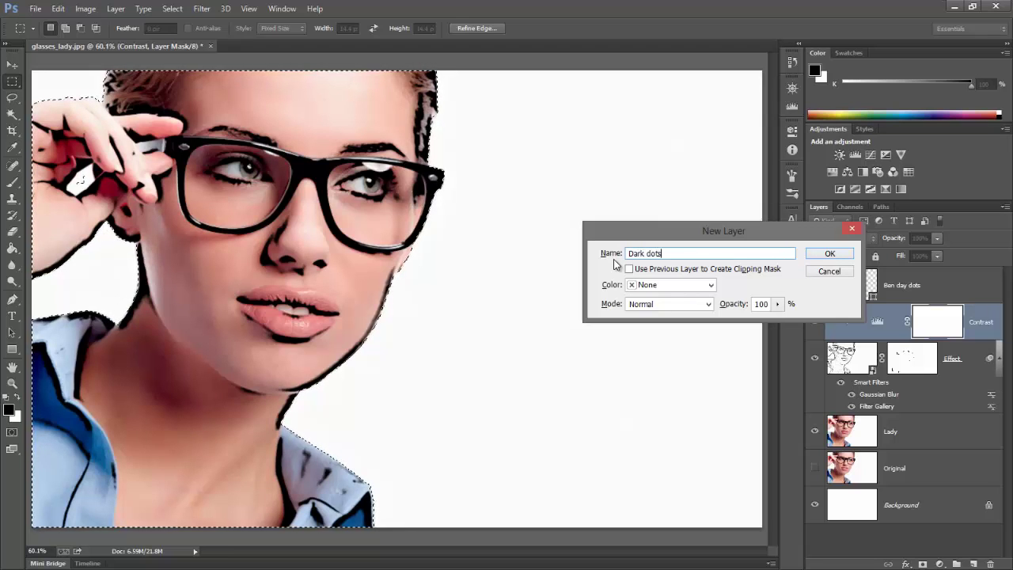
click(837, 253)
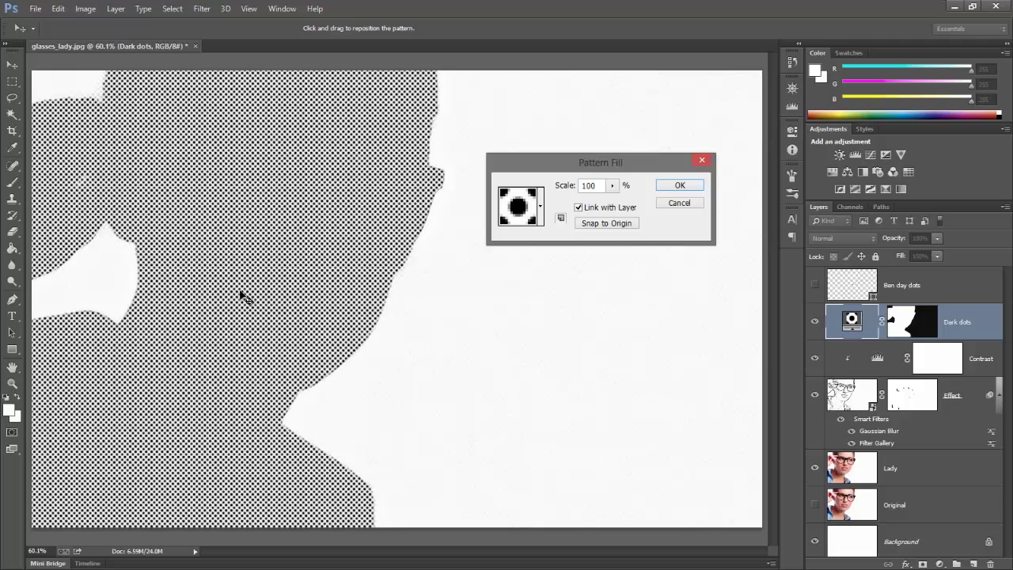
Accept the dot pattern fill at 100% scale and set the Dark dots layer's blend mode to Multiply.
click(612, 187)
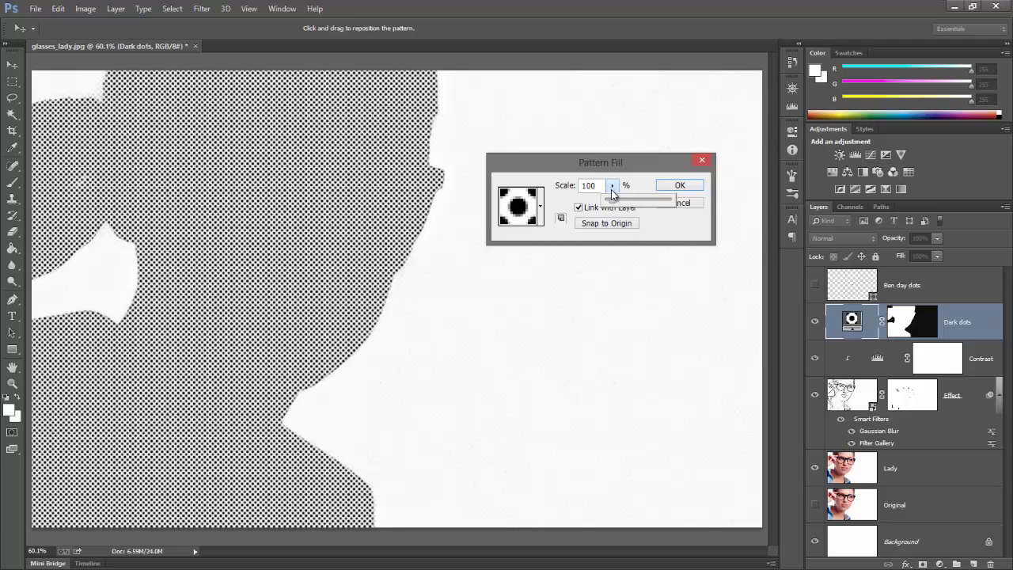
drag(613, 204, 610, 205)
click(680, 186)
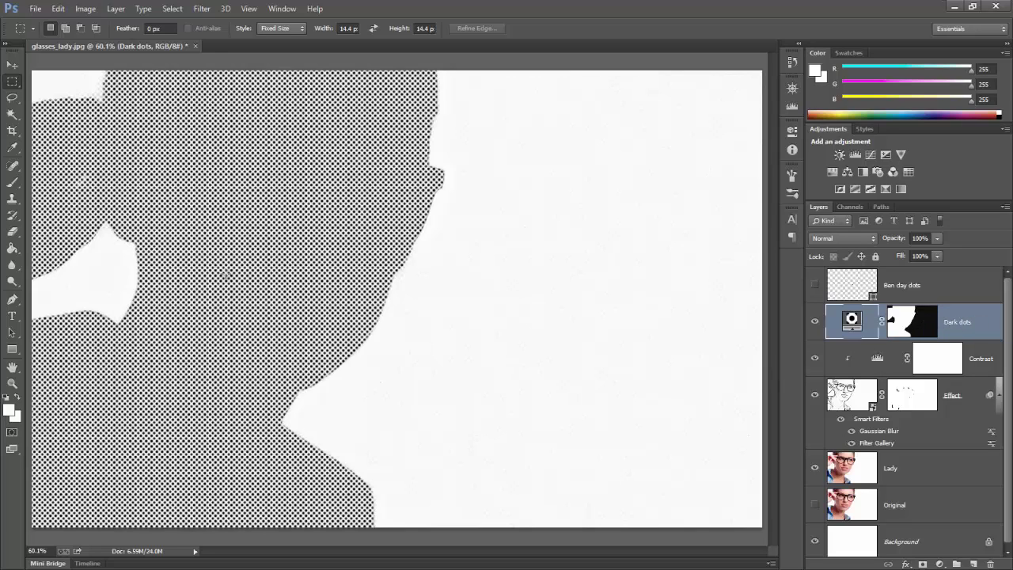
click(874, 238)
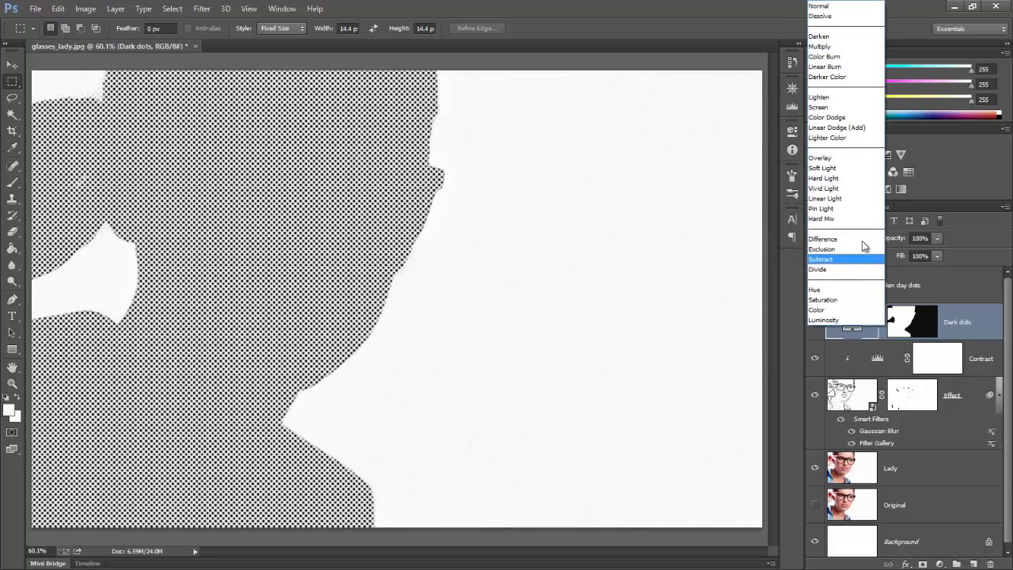
click(826, 43)
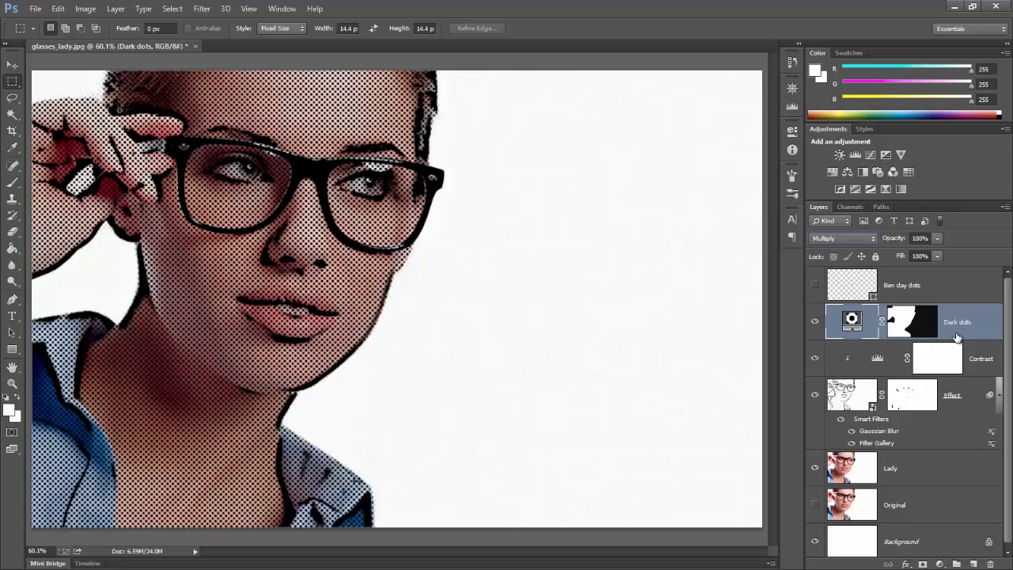
Add a Color Overlay to the Dark dots layer in orange with hue 20, saturation 77% and brightness 100%.
click(907, 564)
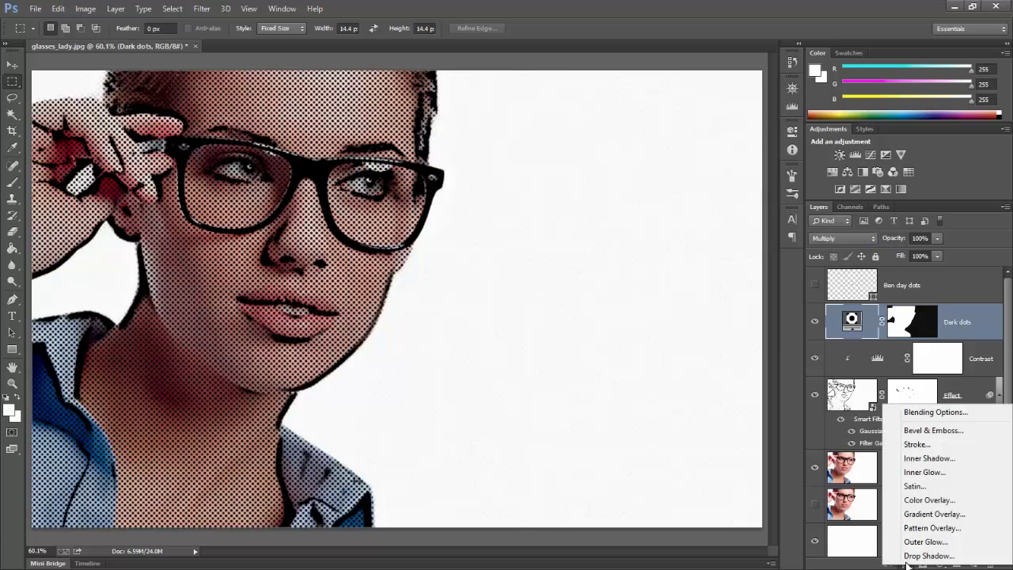
click(930, 500)
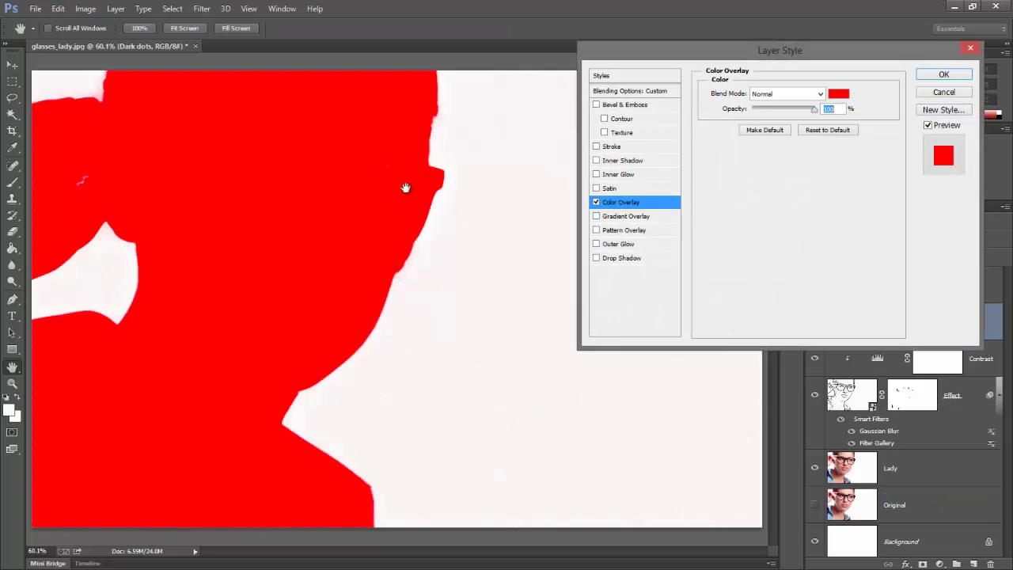
click(839, 95)
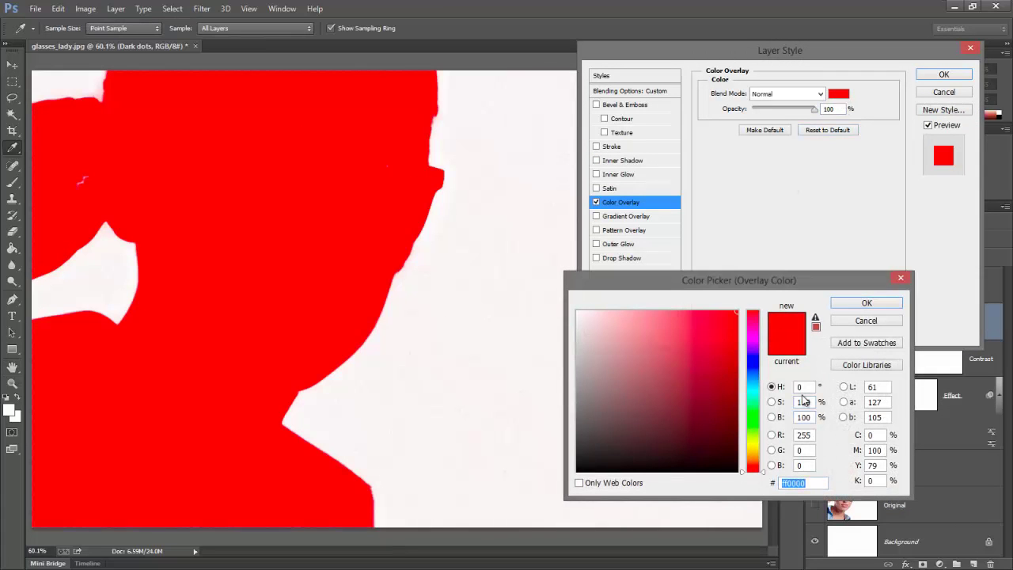
double_click(799, 387)
text(20)
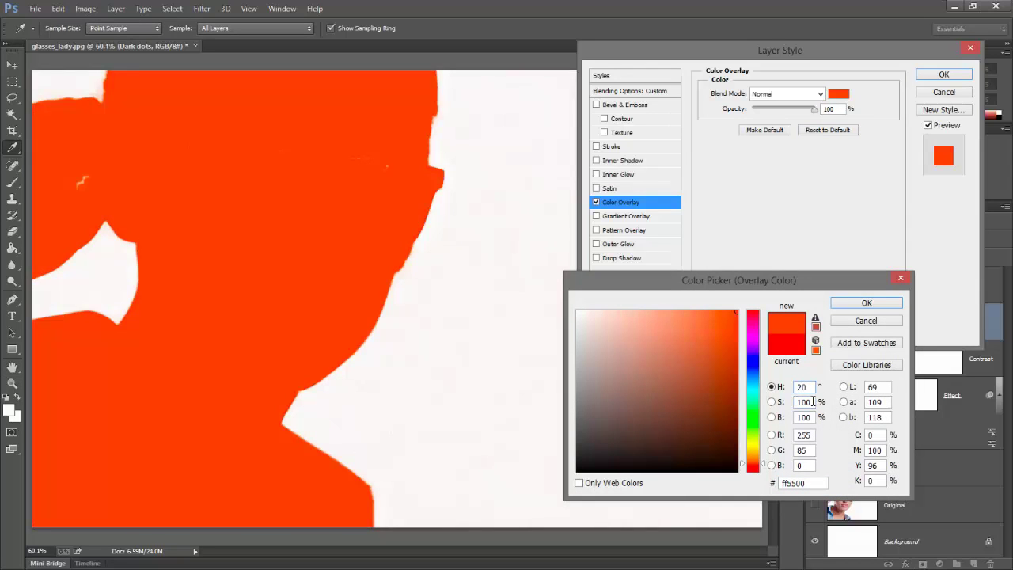
double_click(812, 402)
text(77)
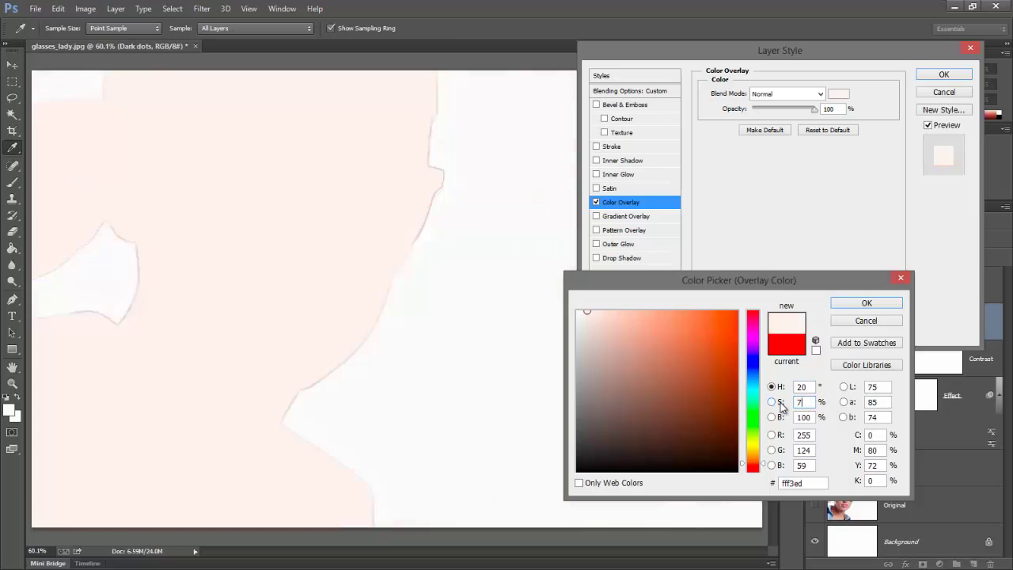
double_click(815, 417)
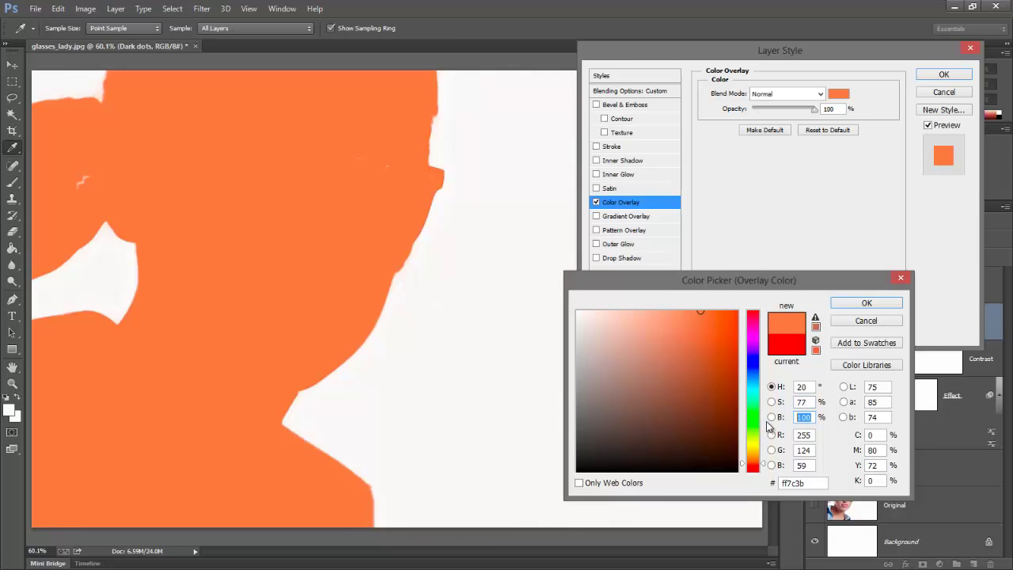
text(100)
click(871, 304)
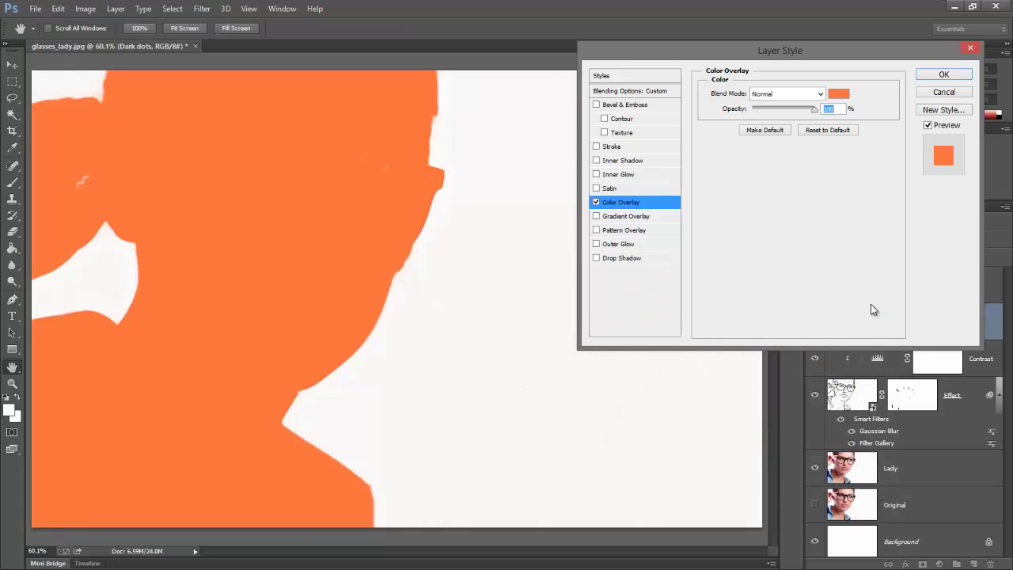
Set the color overlay's blend mode to Screen and enable Blend Interior Effects as Group for the Dark dots layer.
click(819, 94)
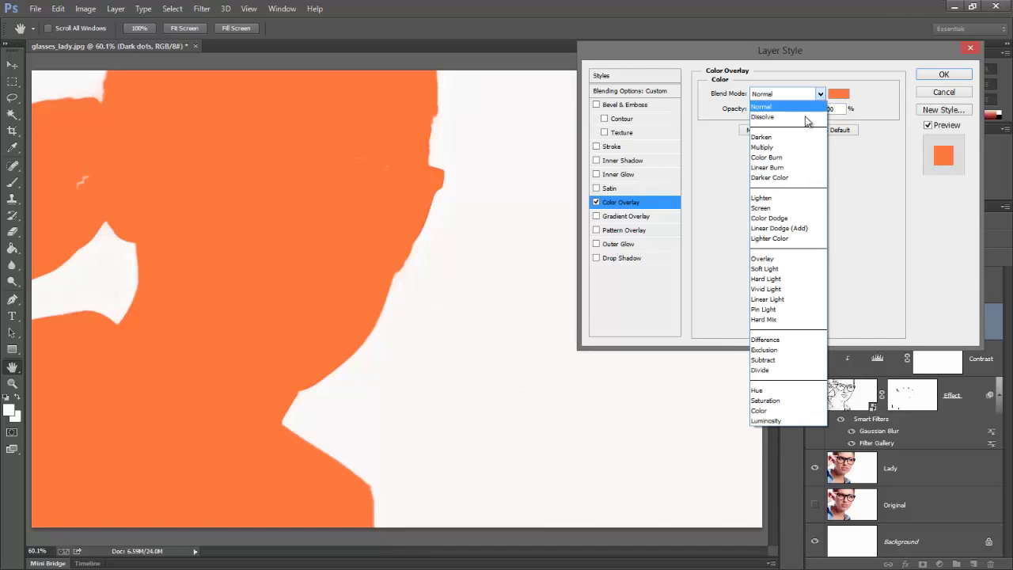
click(786, 209)
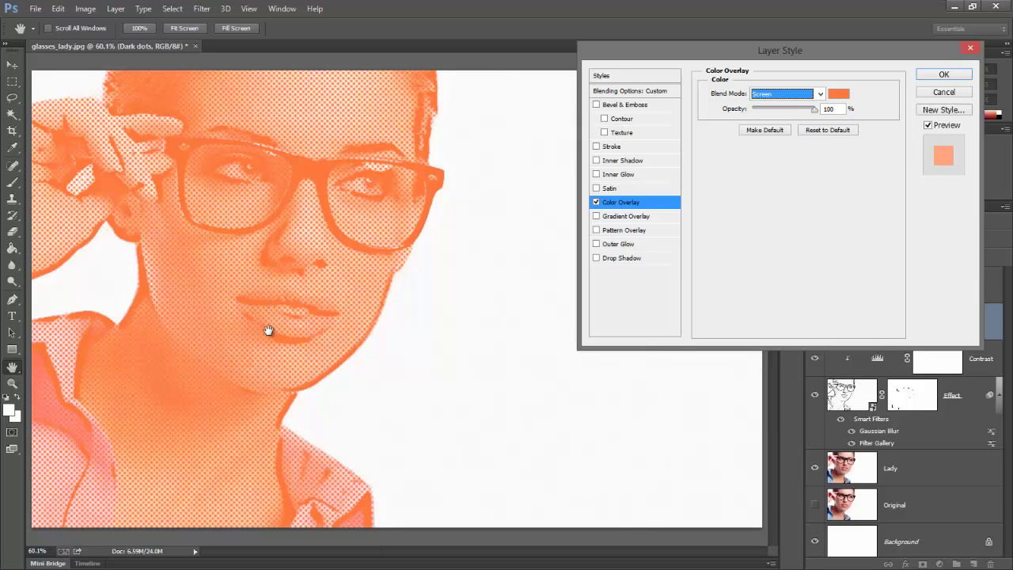
key(Tab)
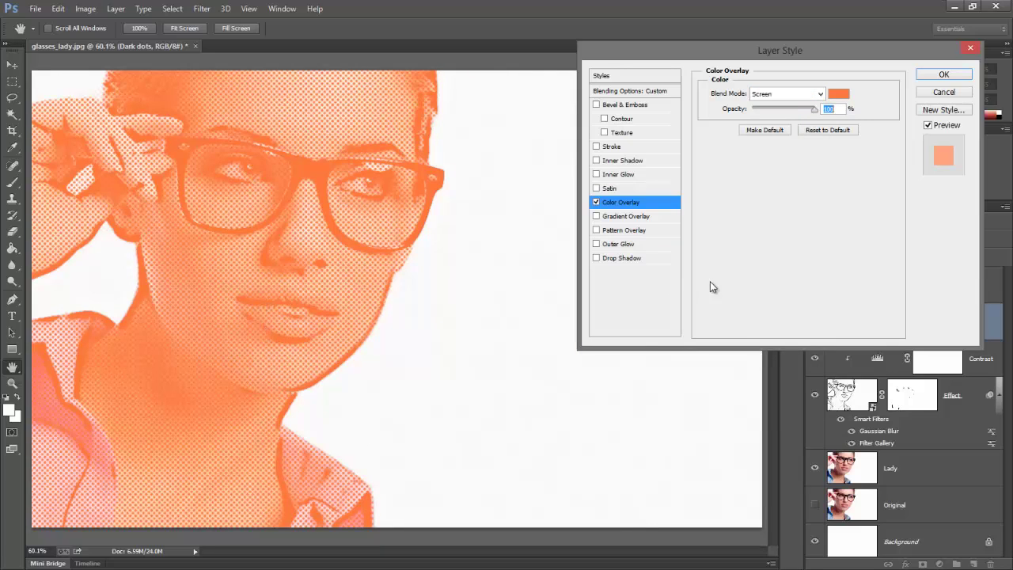
click(642, 93)
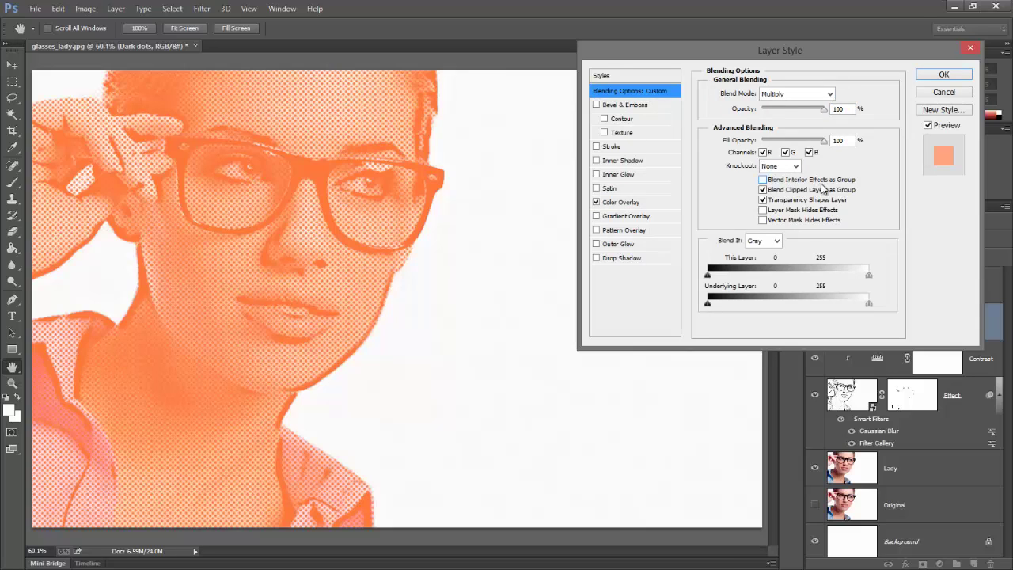
click(764, 181)
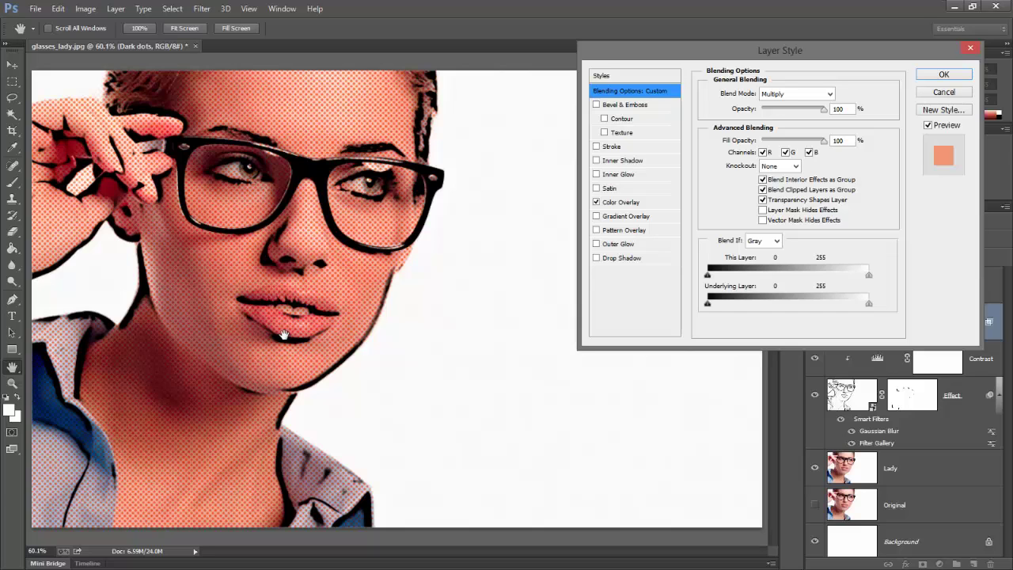
click(957, 73)
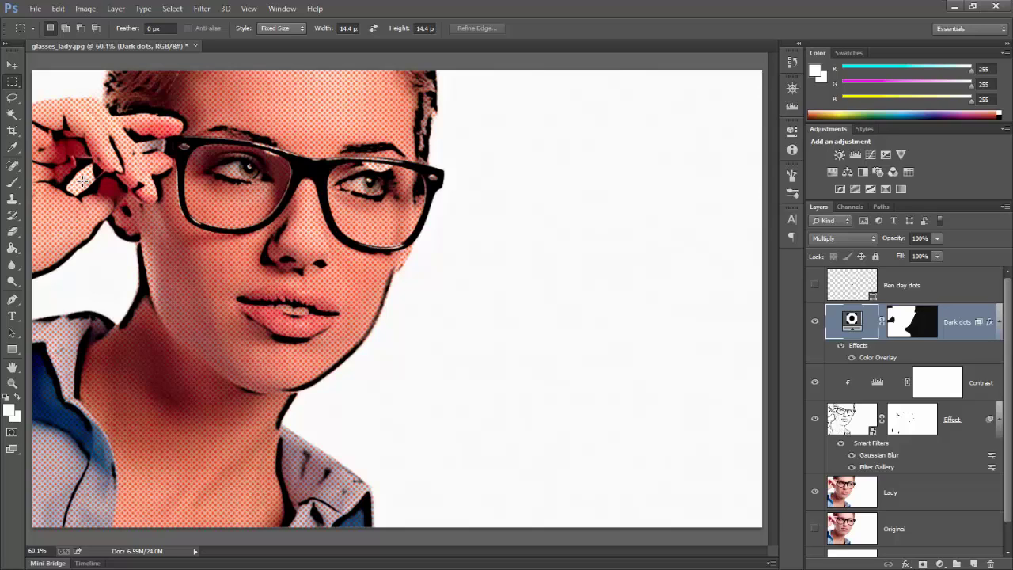
Paint black on the Dark dots layer mask with a hard 25 px brush to remove the dots from both eyes.
click(916, 324)
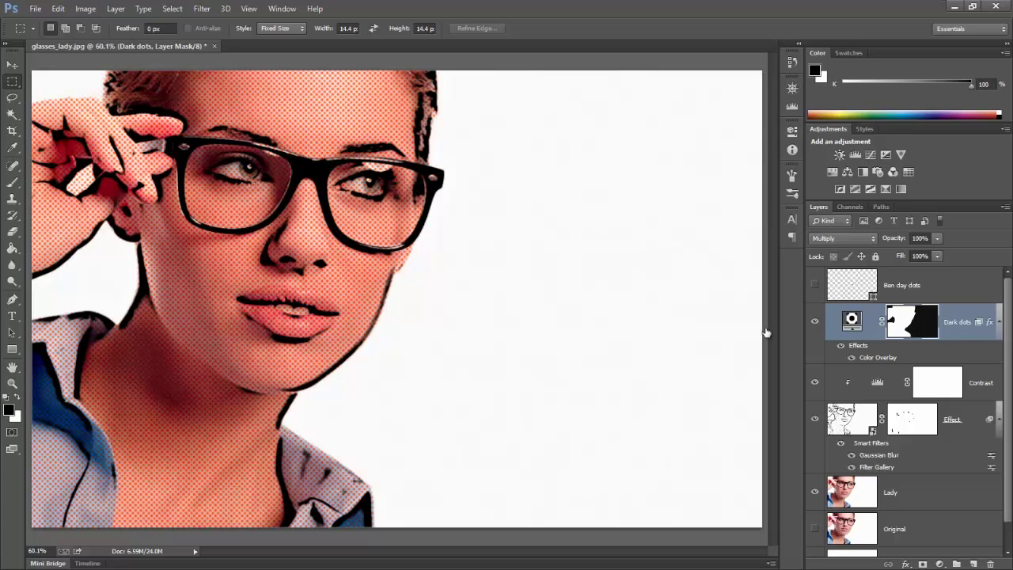
click(12, 182)
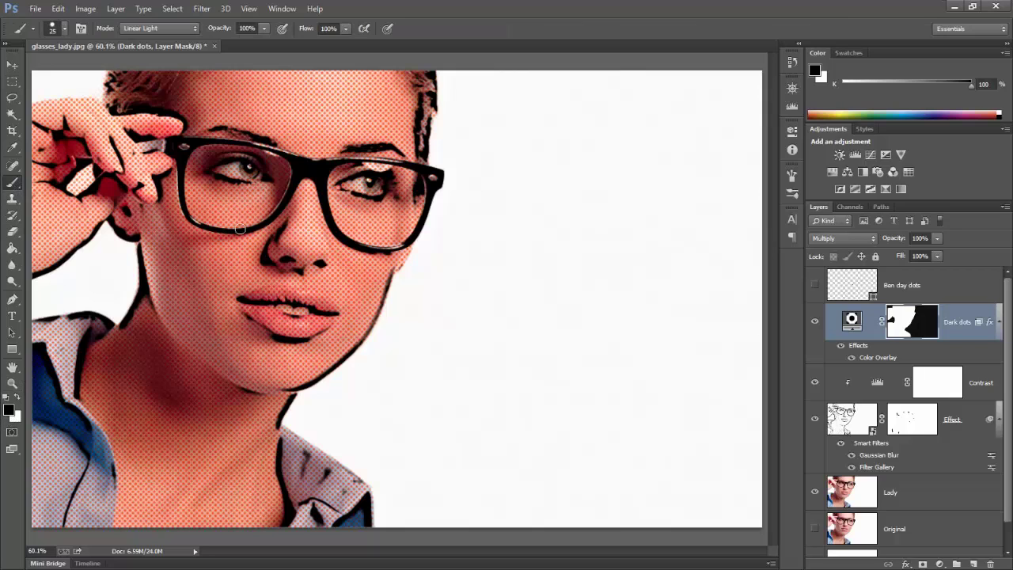
scroll(330, 210, up, 2)
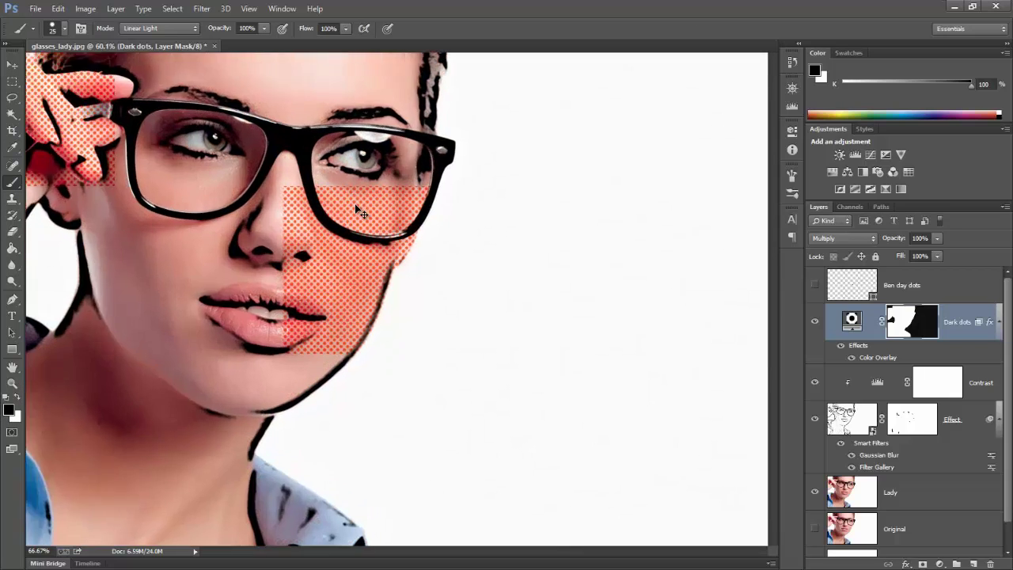
scroll(342, 212, up, 2)
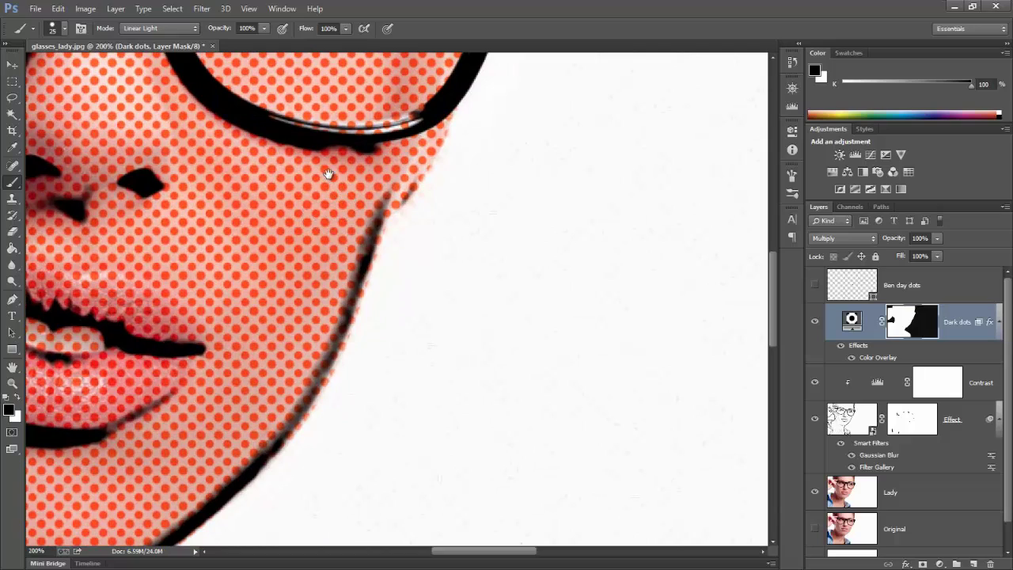
mouse_move(384, 229)
mouse_down()
mouse_move(543, 419)
mouse_move(577, 502)
mouse_up()
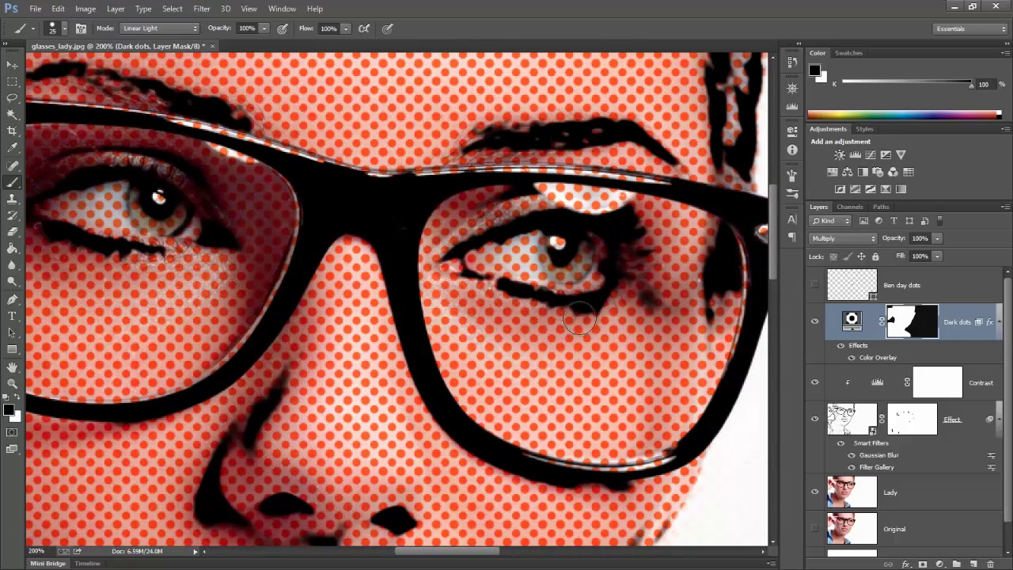
mouse_move(557, 269)
mouse_down()
mouse_move(557, 244)
mouse_move(513, 248)
mouse_up()
drag(484, 255, 515, 266)
right_click(510, 265)
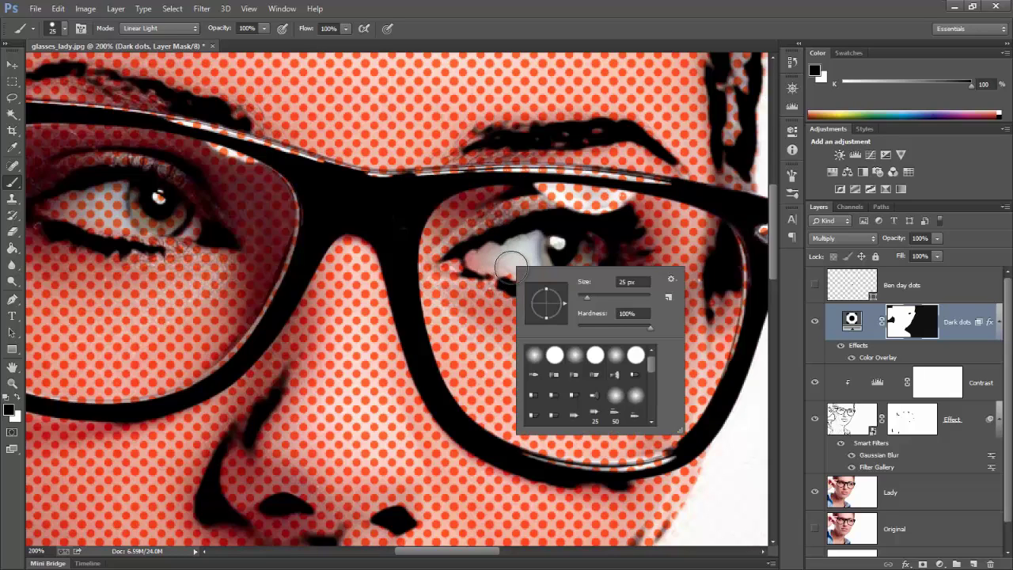
click(495, 258)
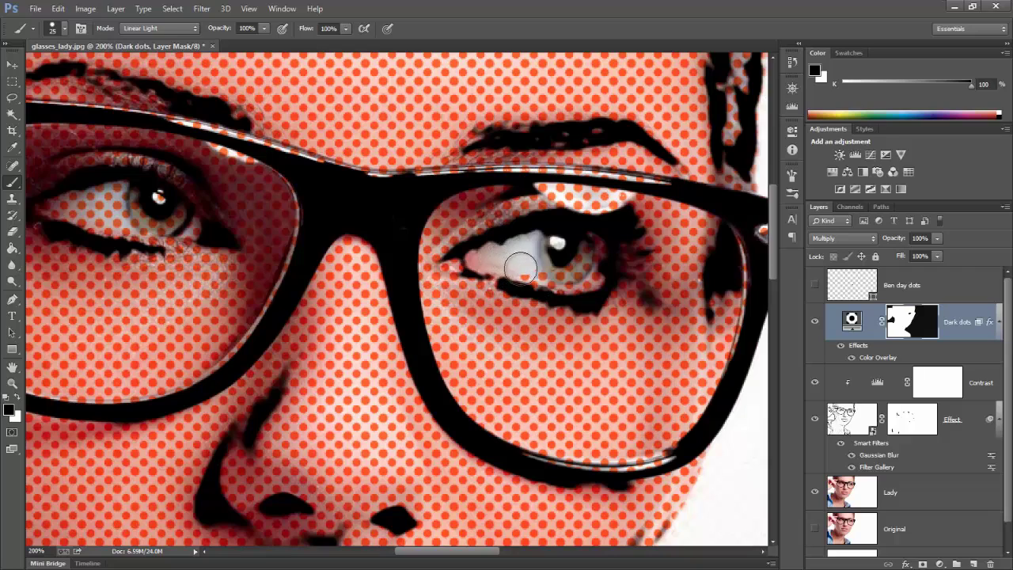
mouse_move(521, 269)
mouse_down()
mouse_move(593, 279)
mouse_move(591, 243)
mouse_move(494, 264)
mouse_move(524, 266)
mouse_up()
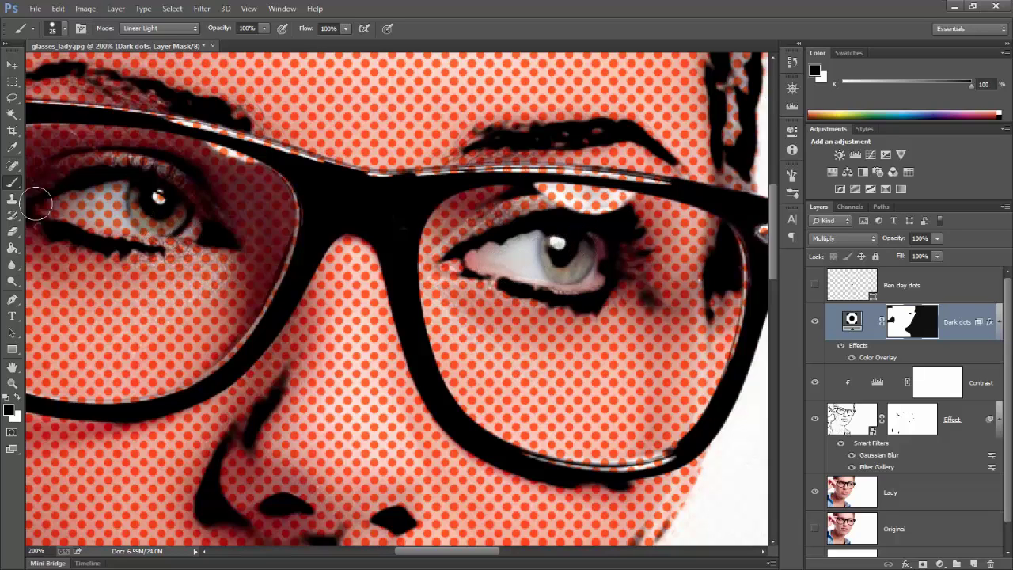
mouse_move(51, 207)
mouse_down()
mouse_move(119, 192)
mouse_move(156, 200)
mouse_move(188, 226)
mouse_move(82, 212)
mouse_move(529, 246)
mouse_up()
Mask the dots out of the white gap between the fingers and fit the whole image in view.
key(space)
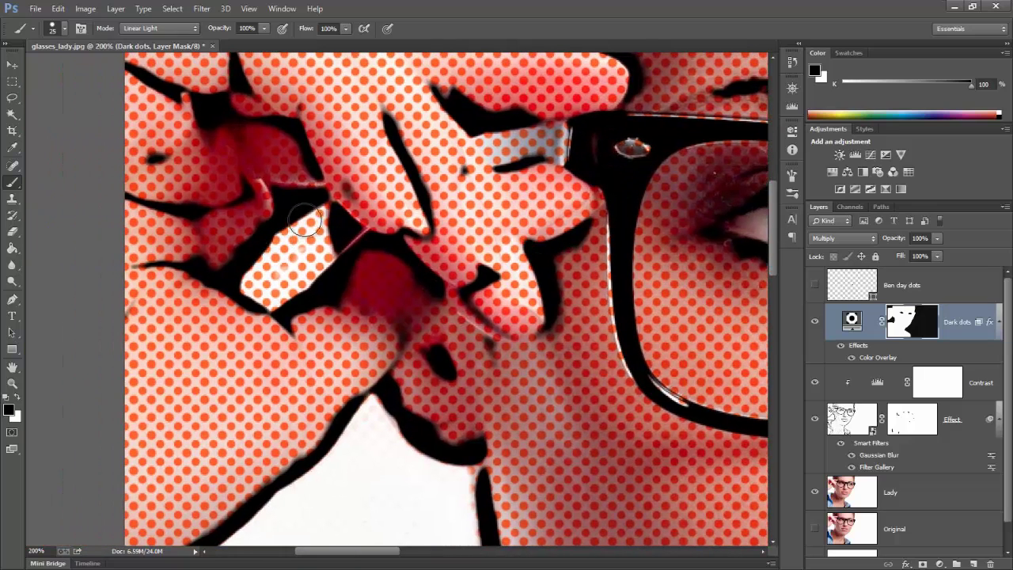
mouse_move(316, 224)
mouse_down()
mouse_move(315, 251)
mouse_move(265, 293)
mouse_move(266, 264)
mouse_move(301, 229)
mouse_move(322, 253)
mouse_up()
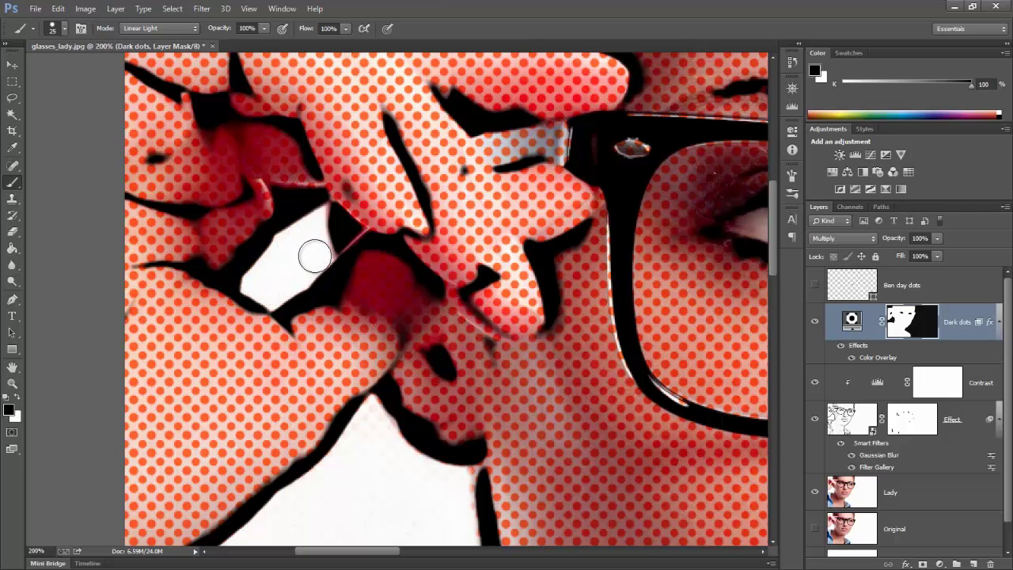
key(ctrl+0)
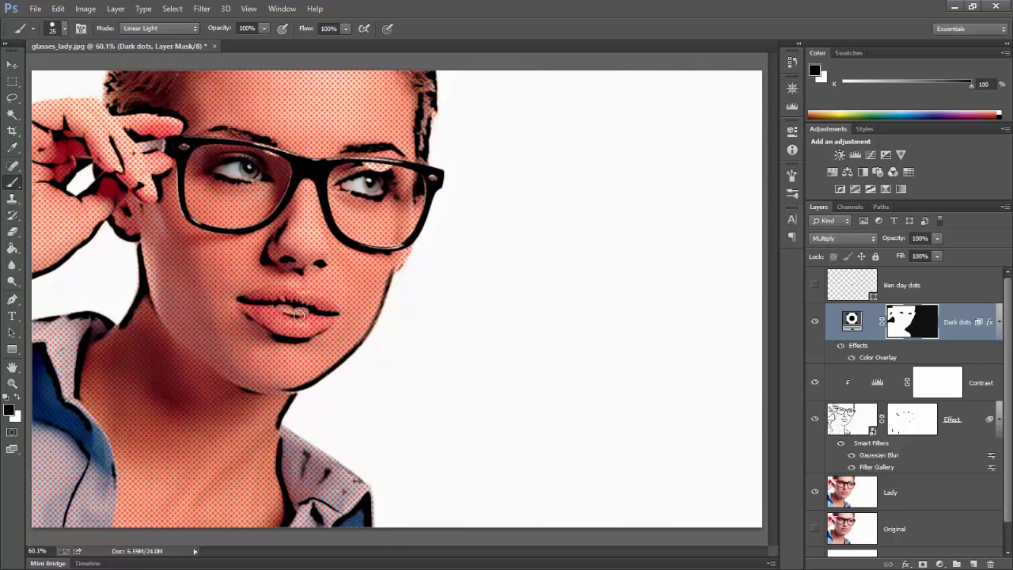
Paint black on the Dark dots layer mask with a 10 px brush to remove the dots from the teeth.
key(ctrl+plus)
key(ctrl+plus)
key(ctrl+plus)
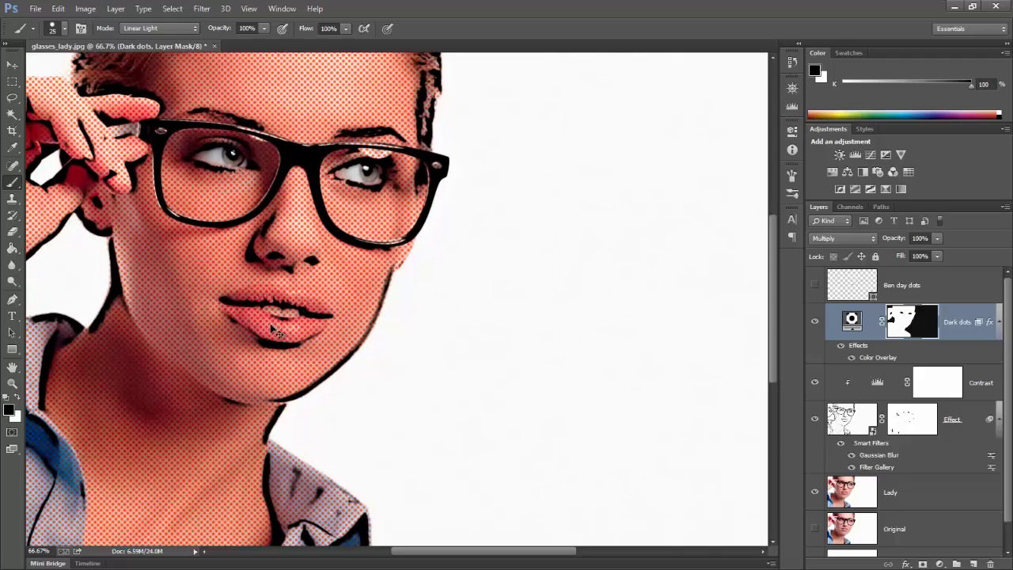
drag(125, 365, 451, 368)
mouse_move(407, 337)
mouse_down()
mouse_move(363, 337)
mouse_move(421, 342)
mouse_move(316, 328)
mouse_up()
key(bracketleft)
key(bracketleft)
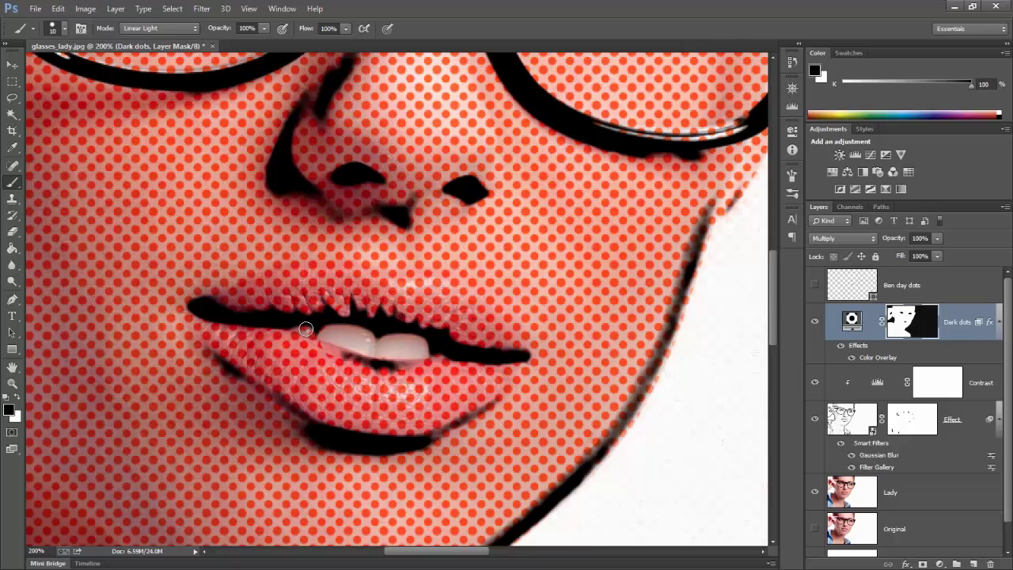
mouse_move(294, 327)
mouse_down()
mouse_move(336, 327)
mouse_move(305, 328)
mouse_move(389, 357)
mouse_move(430, 352)
mouse_up()
Mask the dots out of the highlights along the glasses' upper frame and the white lens reflections with a 9 px brush.
scroll(420, 352, up, 6)
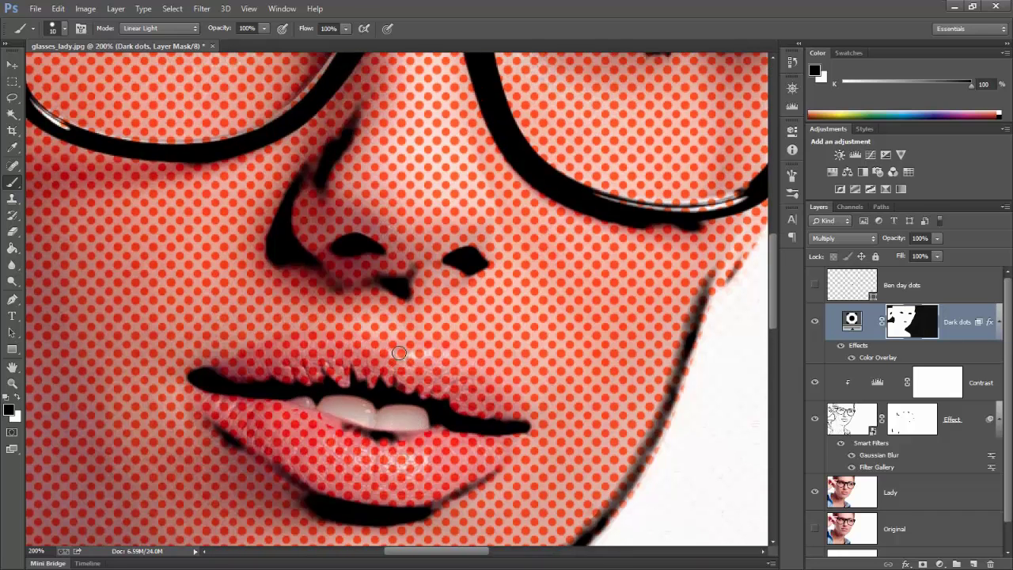
scroll(399, 351, up, 1)
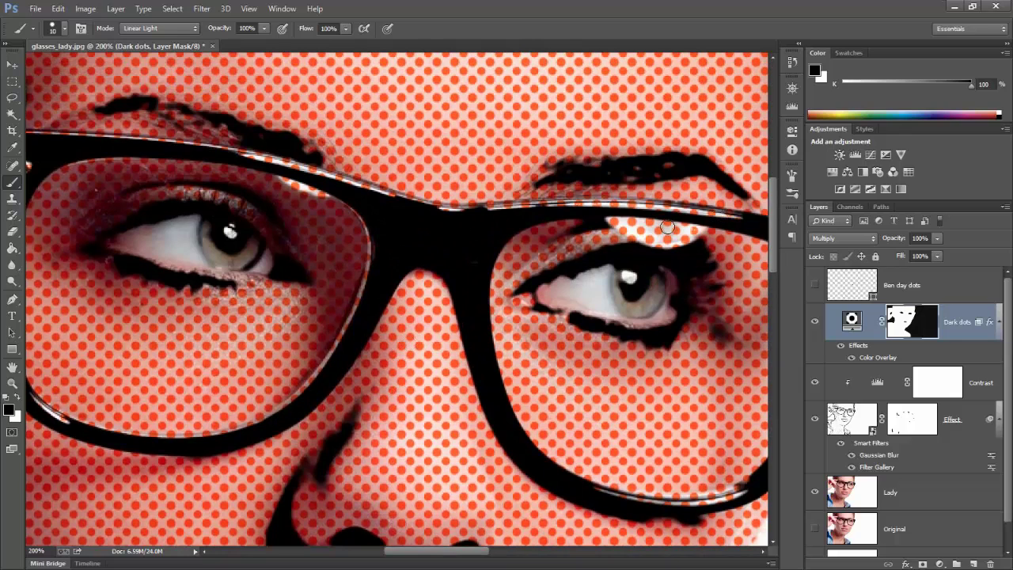
key(bracketleft)
mouse_move(734, 217)
mouse_down()
mouse_move(619, 203)
mouse_move(432, 210)
mouse_move(243, 156)
mouse_up()
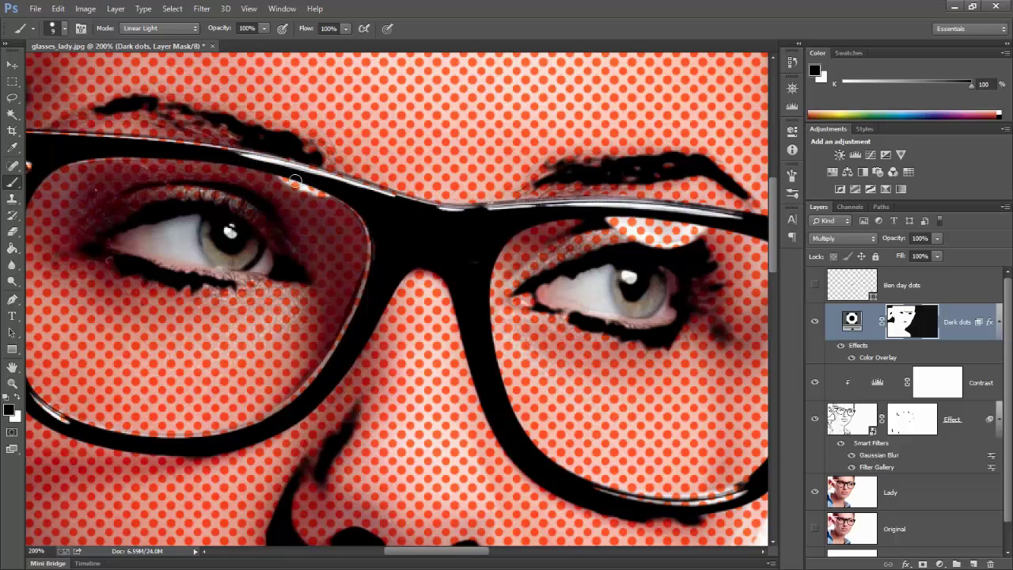
mouse_move(320, 188)
mouse_down()
mouse_move(288, 175)
mouse_move(320, 189)
mouse_up()
mouse_move(616, 219)
mouse_down()
mouse_move(665, 236)
mouse_move(695, 227)
mouse_move(617, 216)
mouse_move(672, 240)
mouse_move(688, 238)
mouse_move(644, 236)
mouse_move(605, 217)
mouse_up()
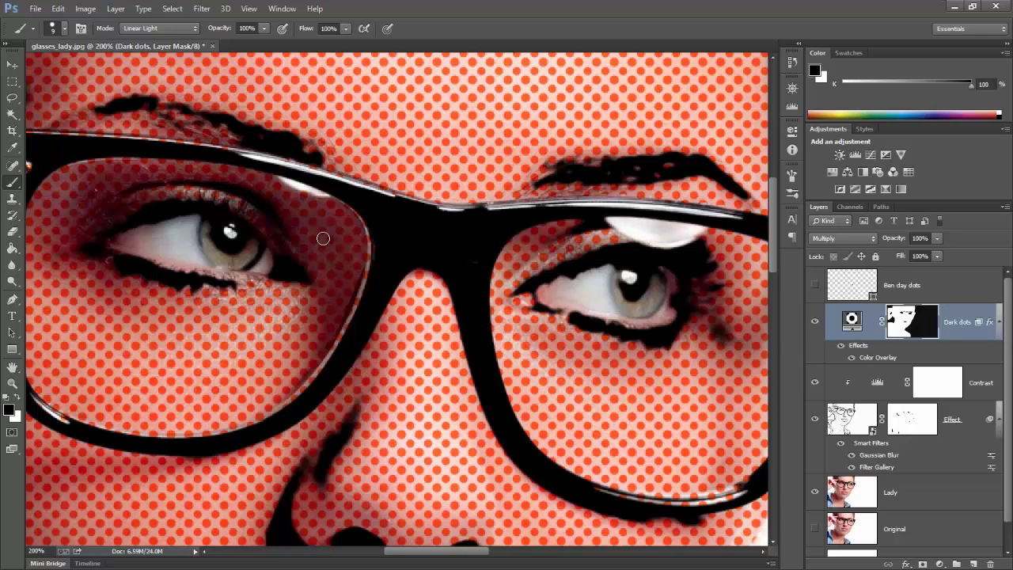
Mask the dots out of the metal rivet and the pale temple arm beside the fingers.
drag(307, 191, 620, 244)
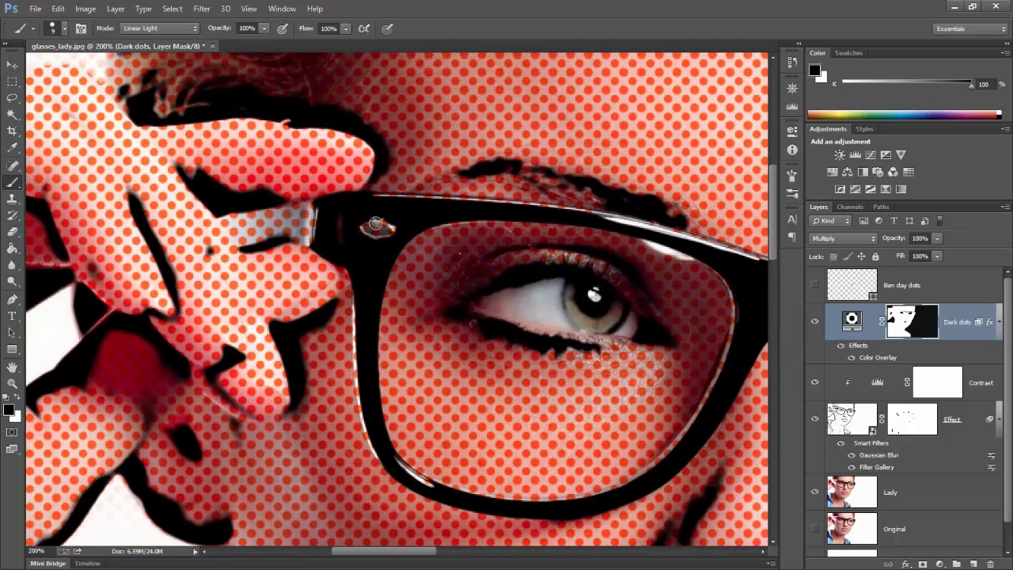
mouse_move(376, 224)
mouse_down()
mouse_move(403, 223)
mouse_move(372, 230)
mouse_up()
mouse_move(307, 210)
mouse_down()
mouse_move(227, 221)
mouse_move(243, 236)
mouse_move(297, 230)
mouse_move(309, 238)
mouse_move(312, 225)
mouse_move(282, 233)
mouse_move(254, 221)
mouse_move(306, 223)
mouse_move(286, 218)
mouse_move(271, 236)
mouse_move(244, 239)
mouse_move(301, 233)
mouse_up()
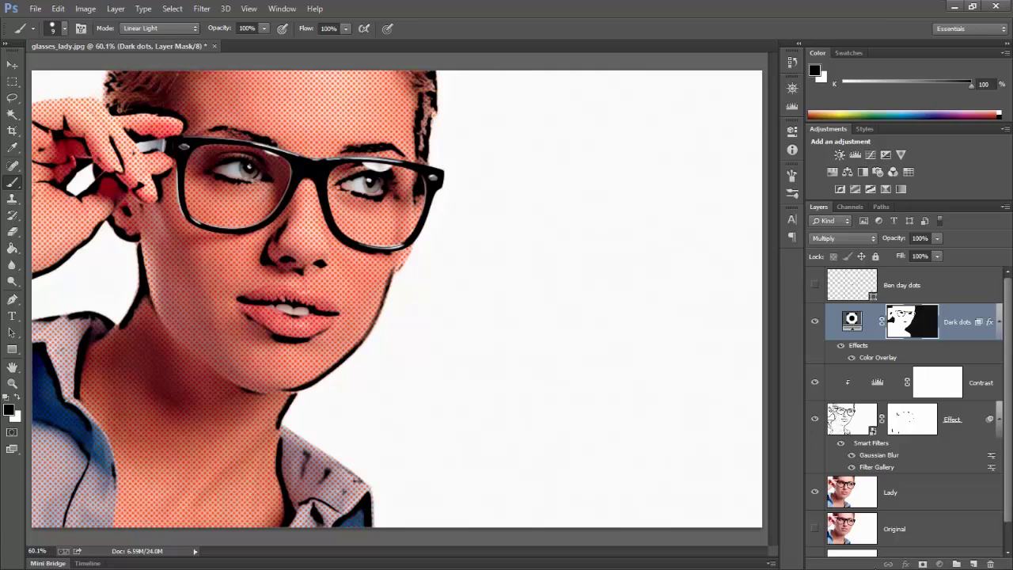
In the Lady layer's Blend If settings, split the This Layer white slider to 100 / 200 and apply.
click(907, 505)
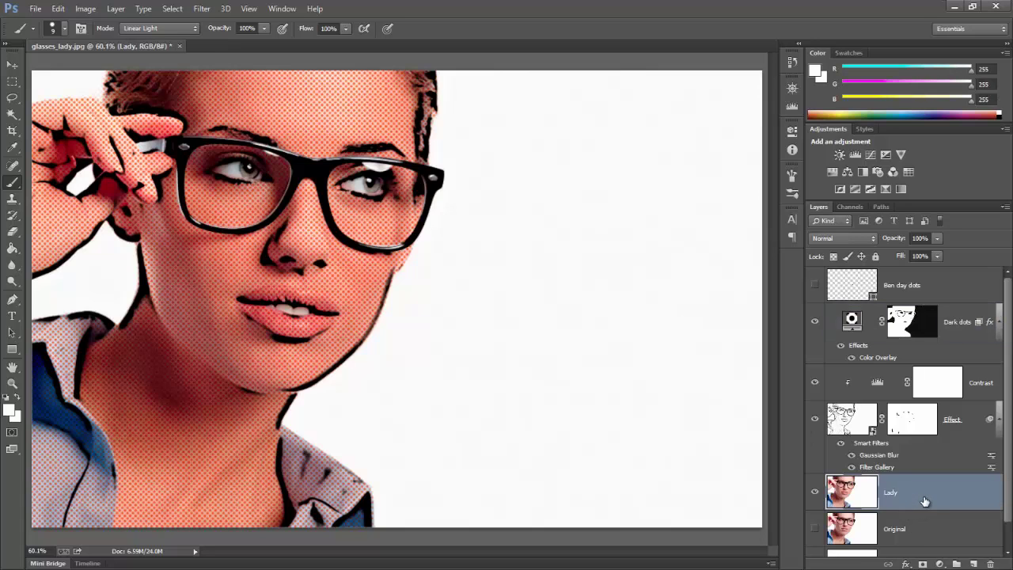
double_click(946, 491)
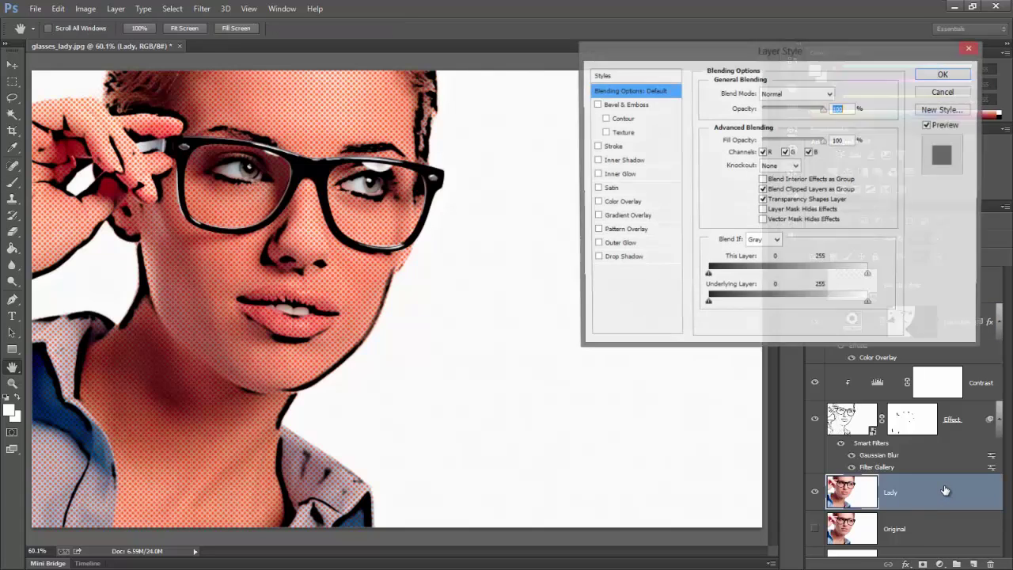
drag(798, 58, 786, 68)
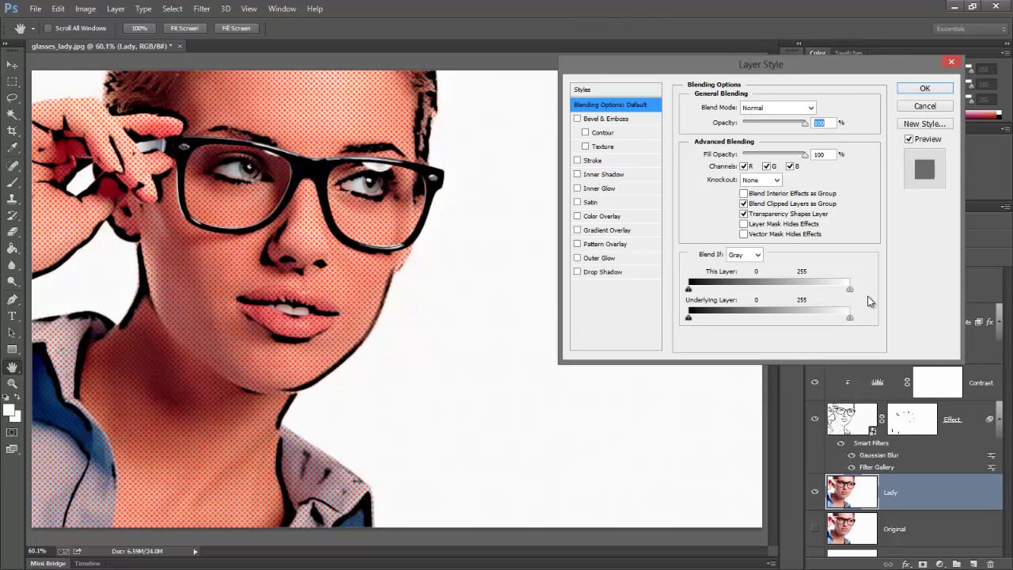
mouse_move(851, 292)
mouse_down()
mouse_move(735, 297)
mouse_move(755, 295)
mouse_up()
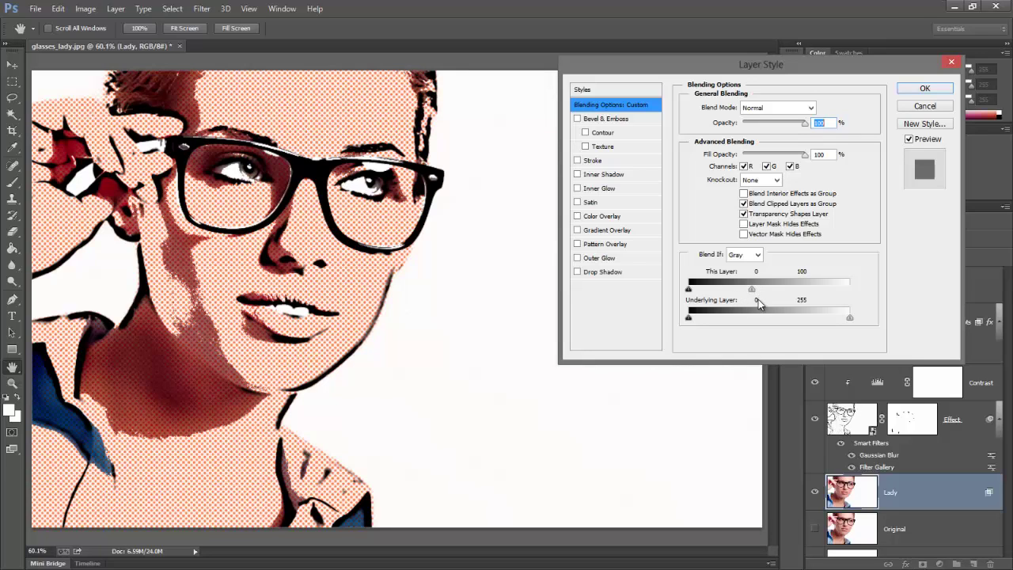
key(alt)
drag(754, 296, 811, 293)
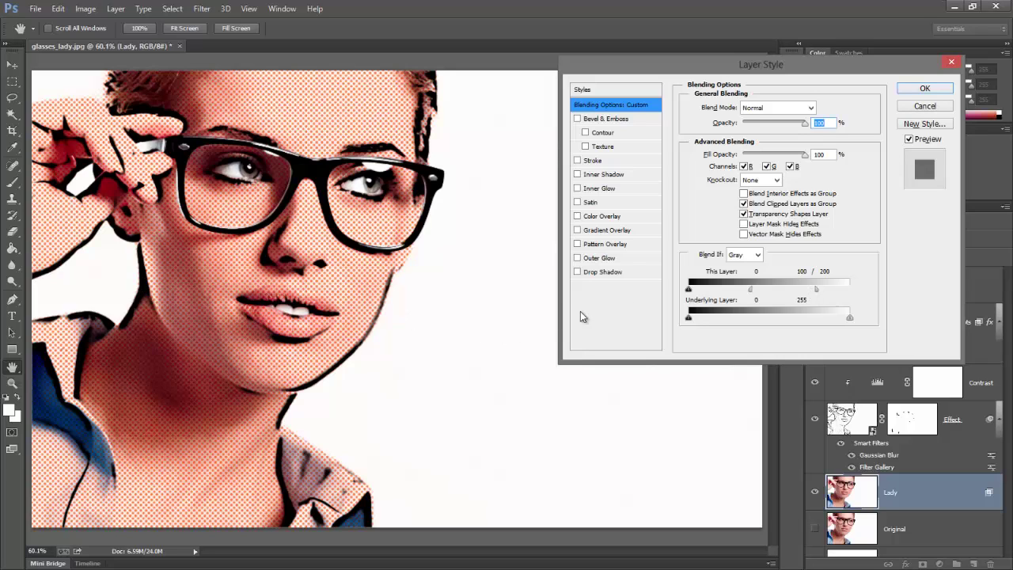
click(926, 89)
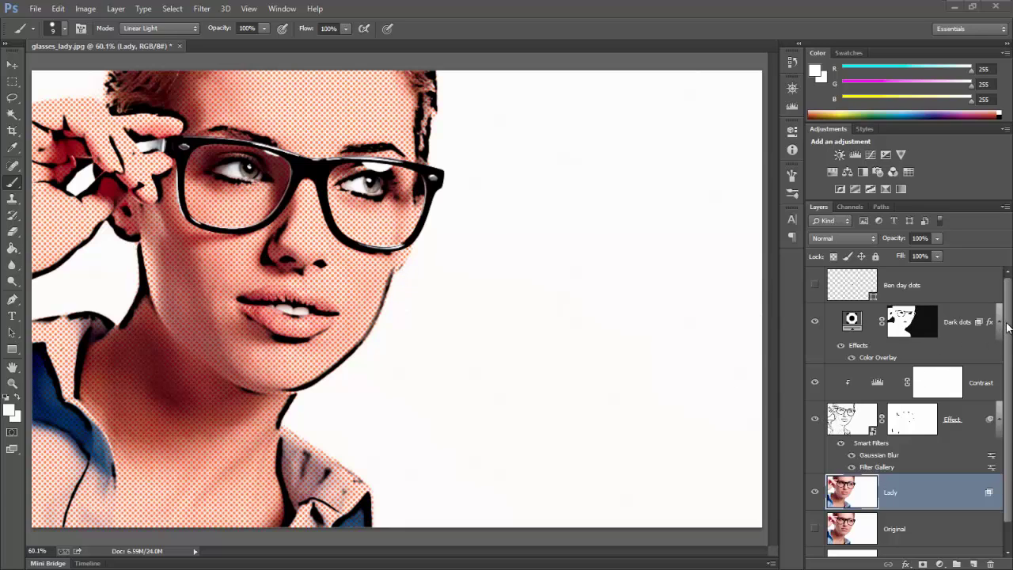
Set the foreground color to blue-grey #44446b and try it as a Paint Bucket fill on the Background layer.
scroll(1007, 357, down, 1)
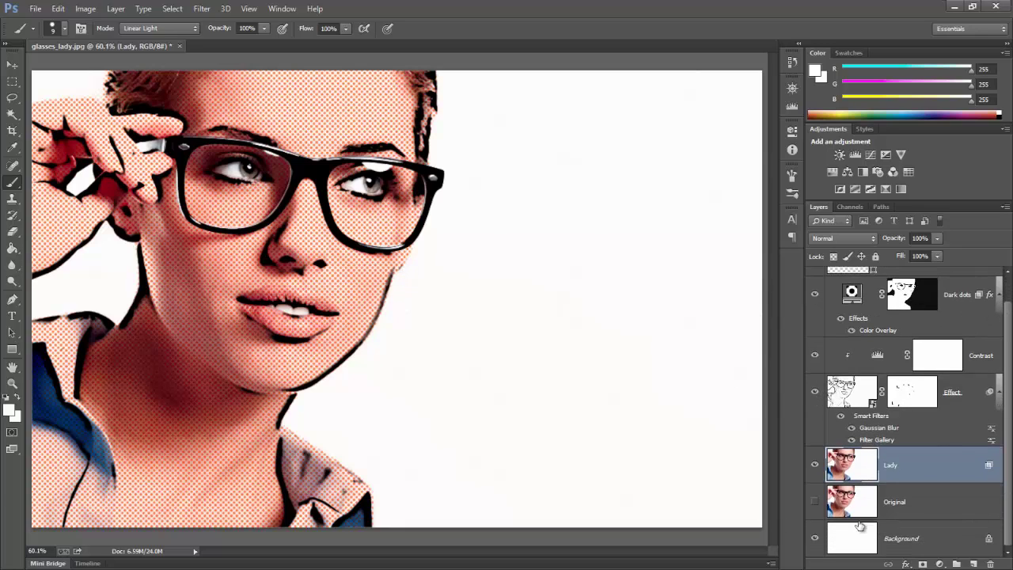
click(816, 540)
click(844, 542)
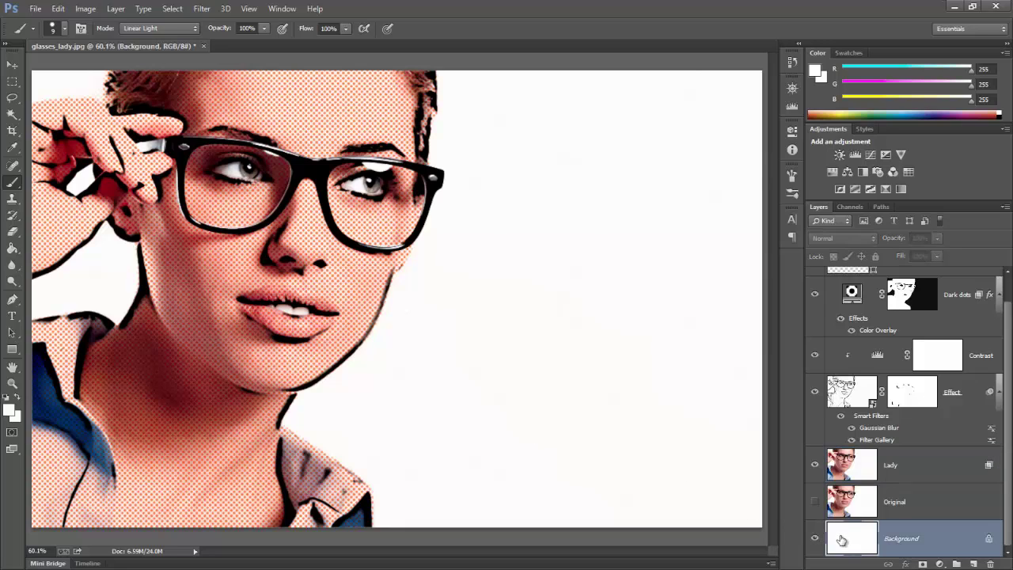
click(12, 248)
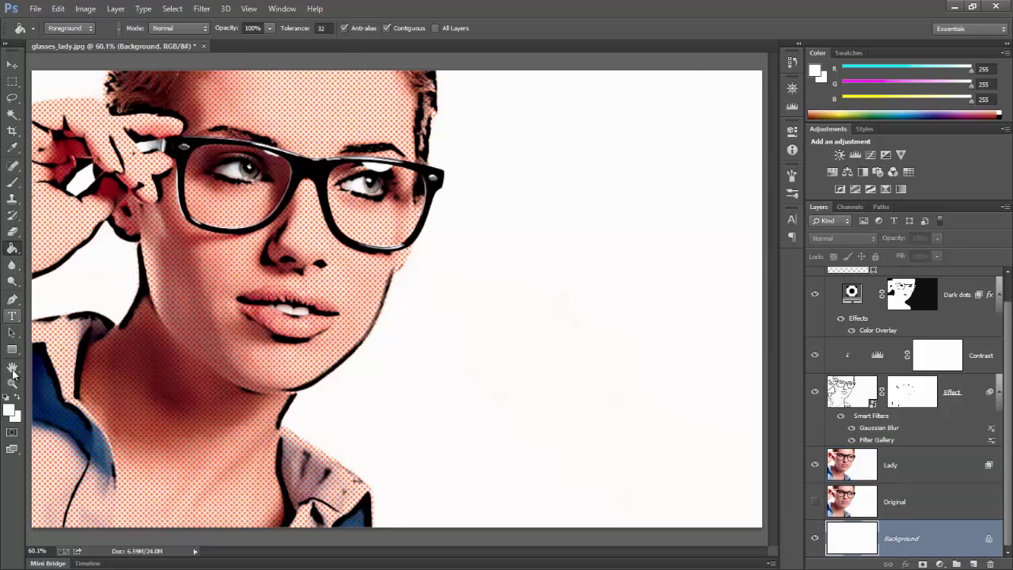
click(10, 409)
click(635, 404)
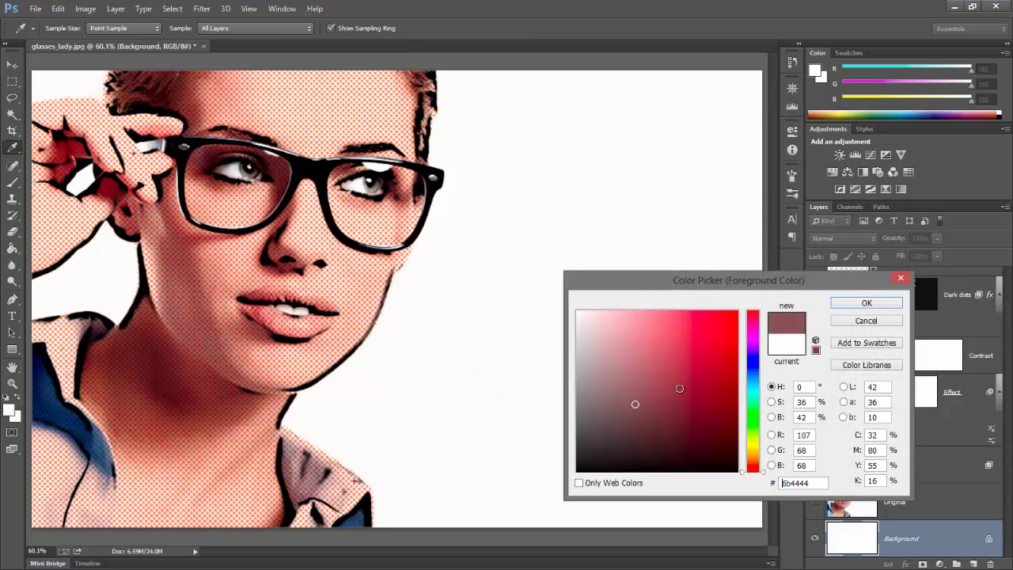
click(752, 374)
click(866, 306)
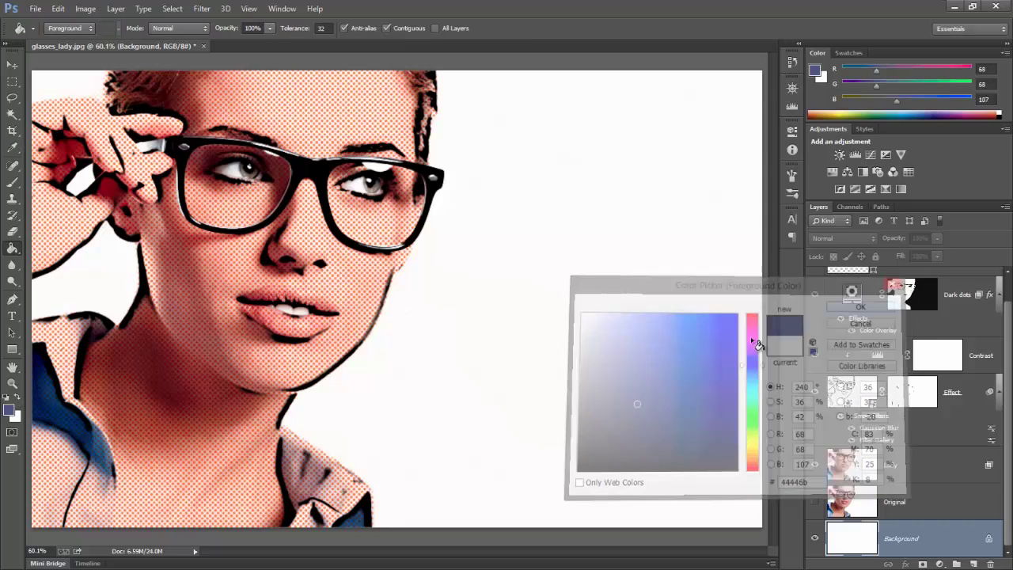
click(594, 317)
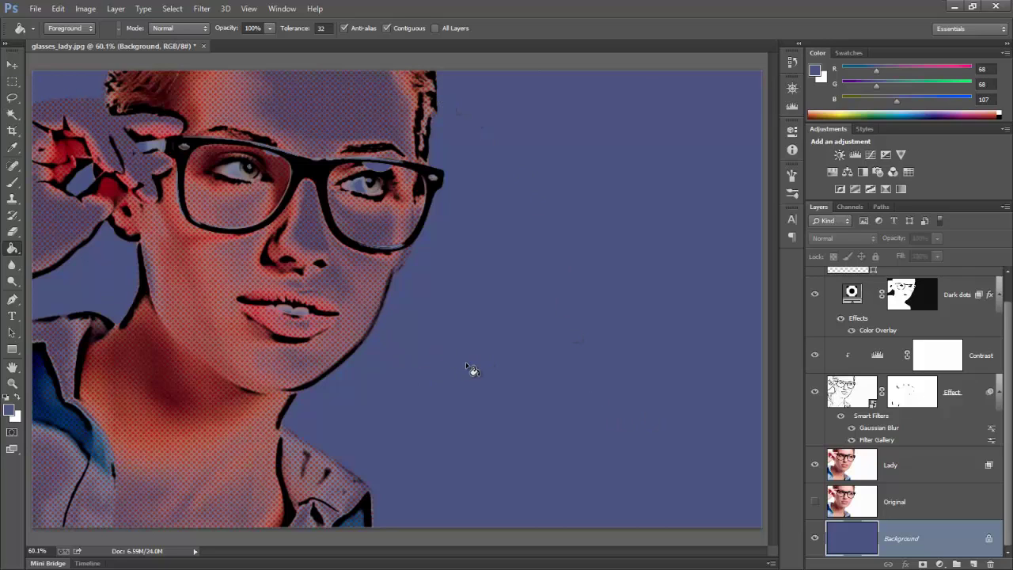
key(ctrl+z)
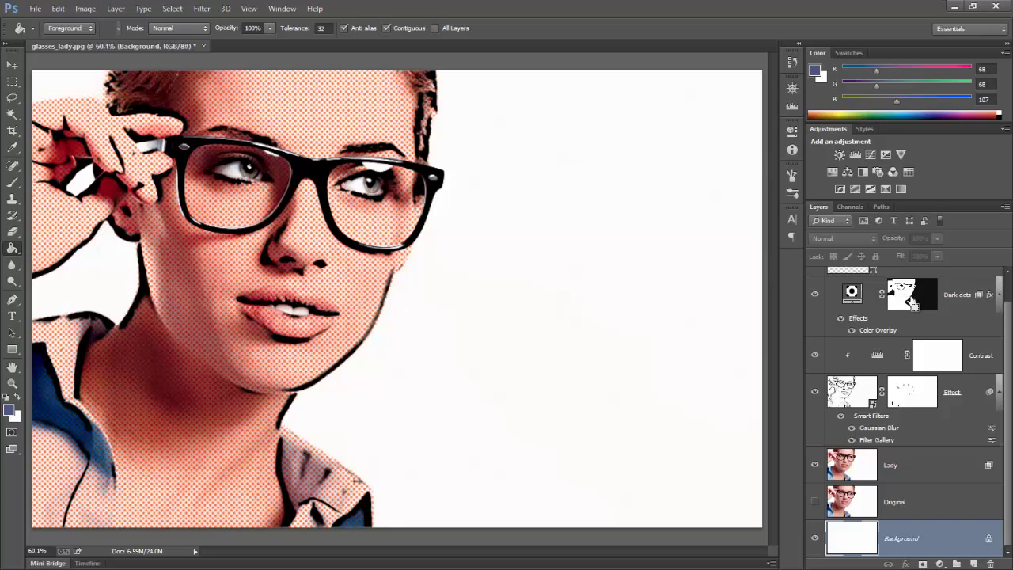
Load the Dark dots layer mask as a selection and invert it, with the Gradient tool active on the Background layer.
ctrl+click(911, 301)
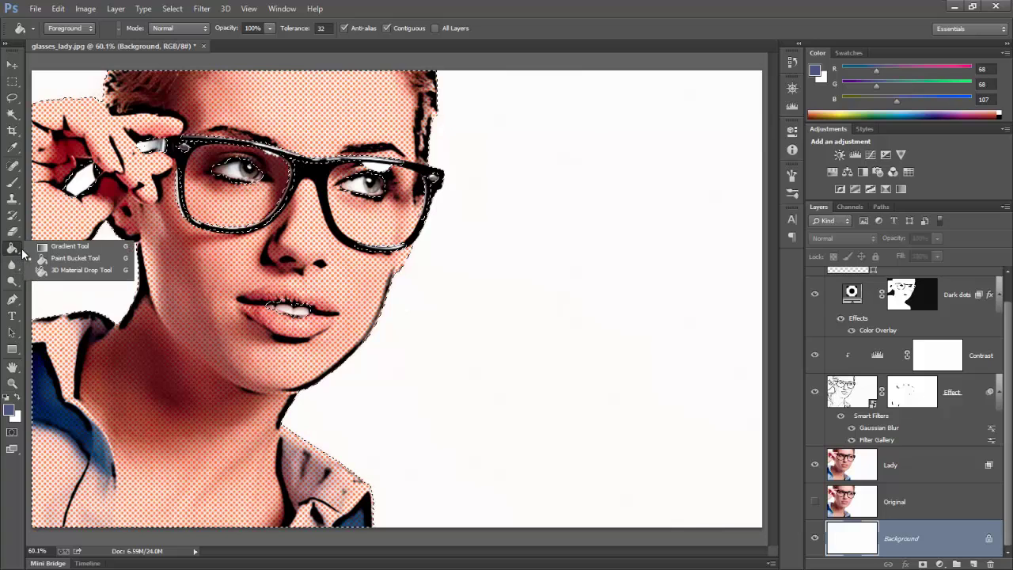
click(70, 247)
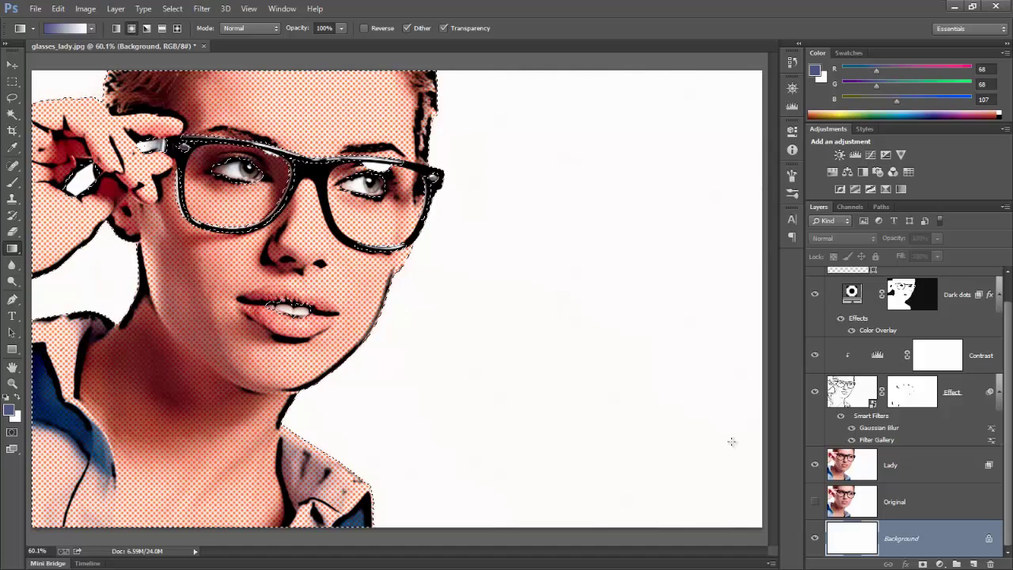
drag(738, 449, 107, 259)
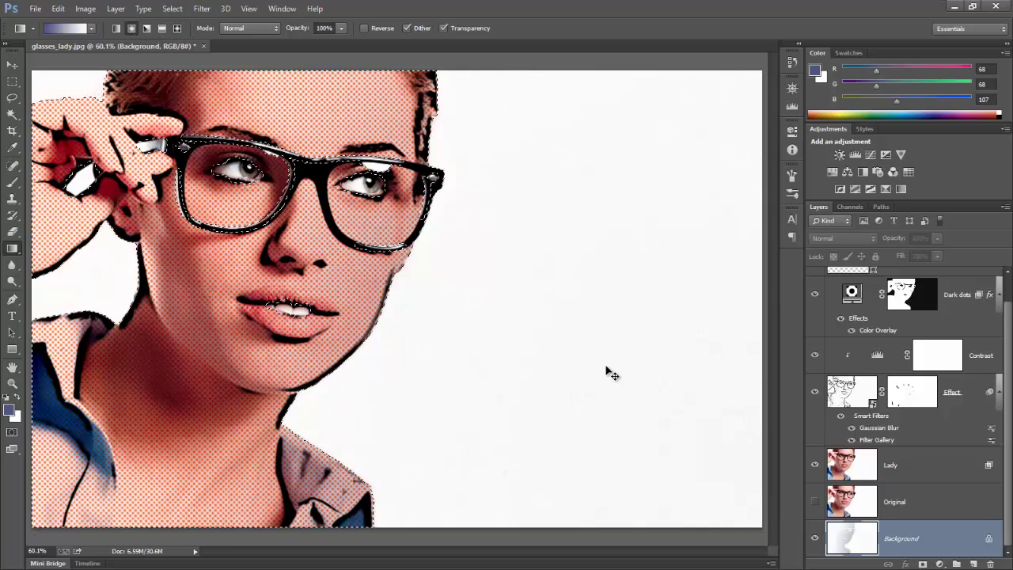
key(ctrl+z)
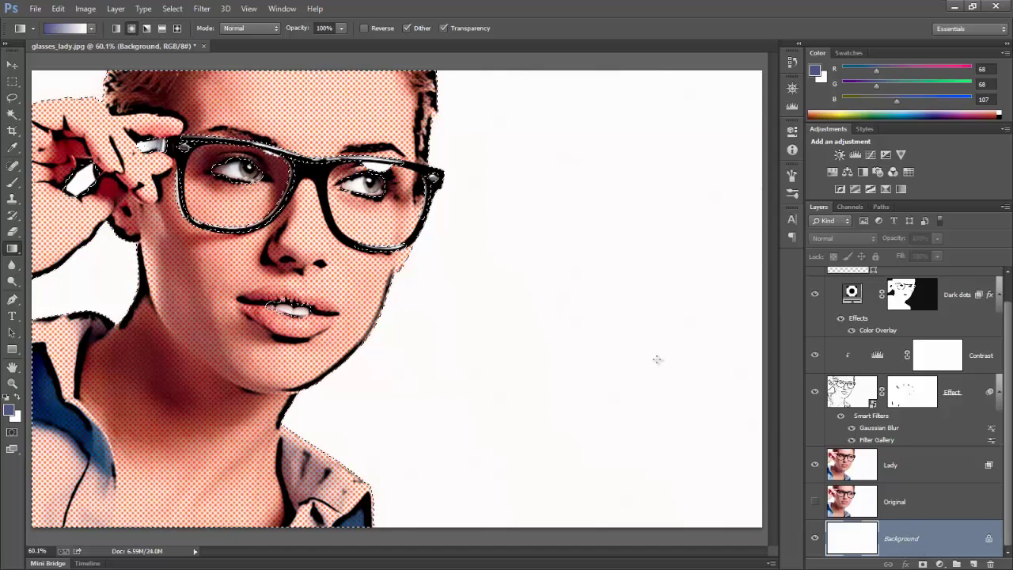
click(171, 9)
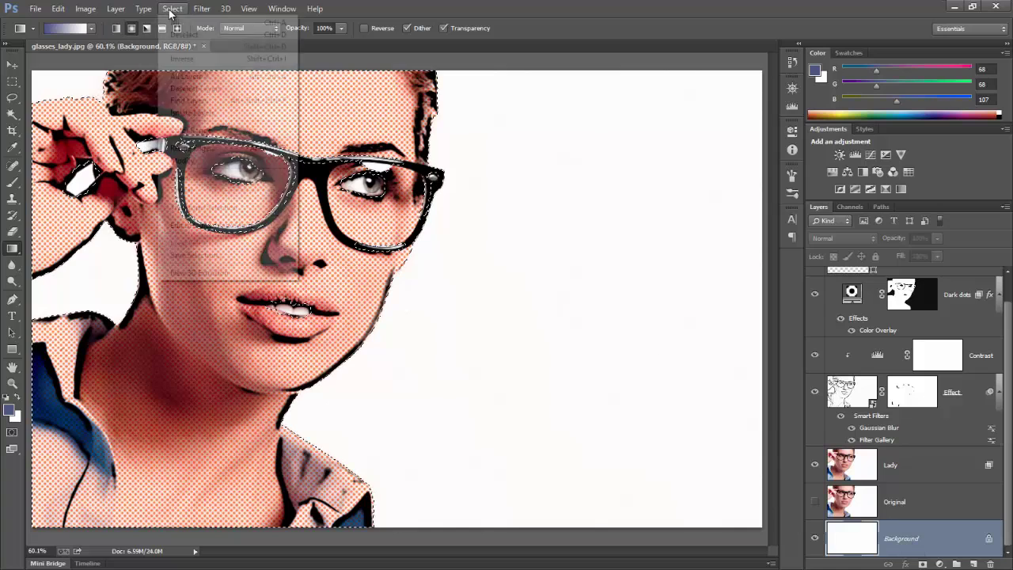
click(184, 60)
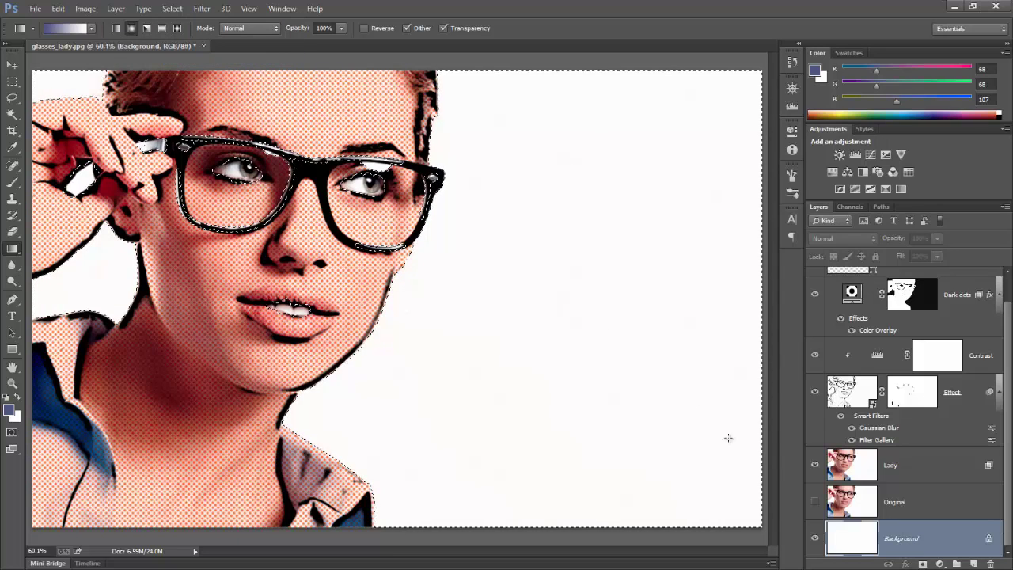
Fill the selected backdrop with a radial gradient from blue-grey at the face to white at the lower right, and deselect.
drag(738, 446, 340, 226)
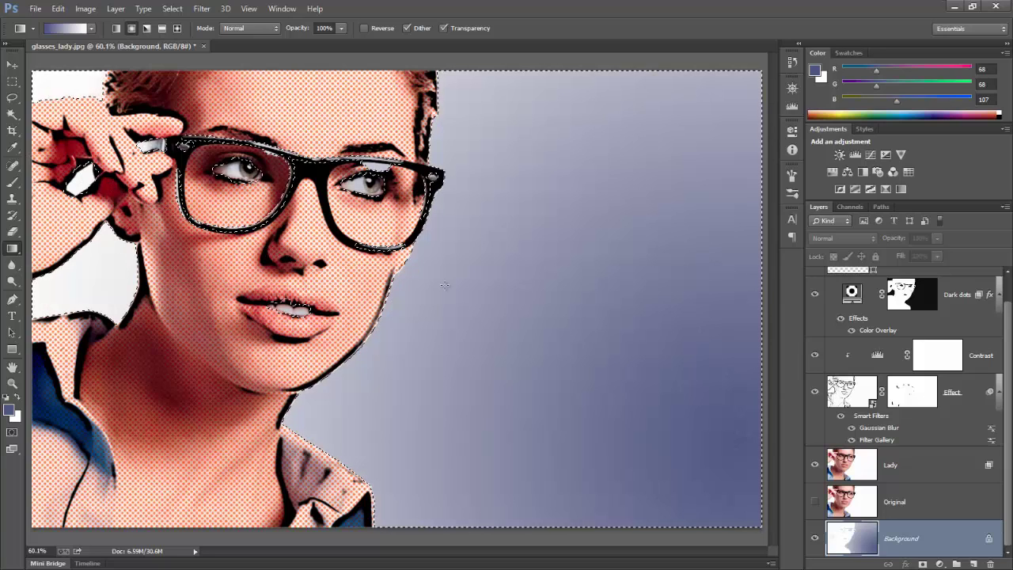
drag(445, 286, 726, 478)
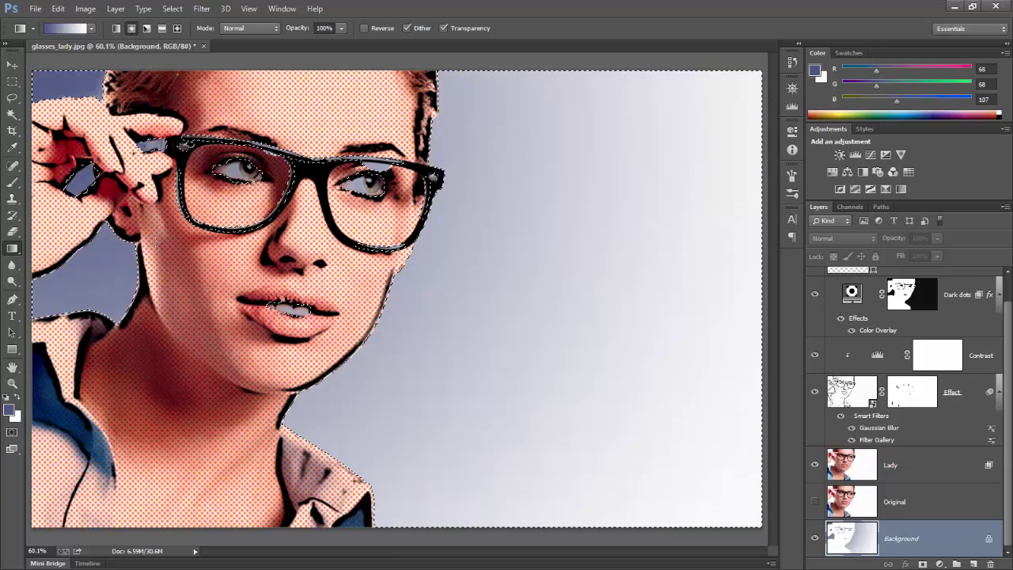
drag(396, 256, 696, 314)
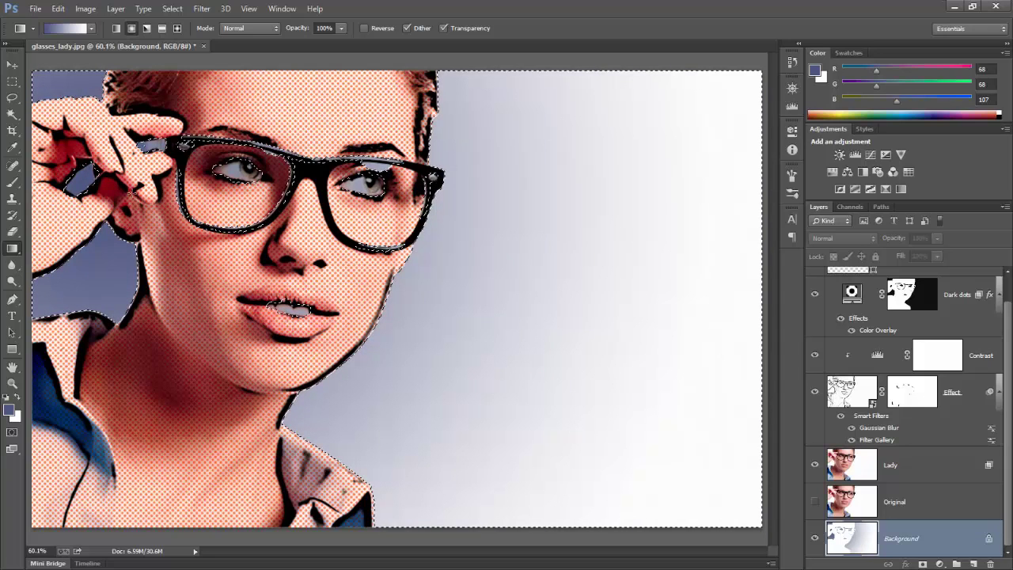
drag(320, 258, 730, 416)
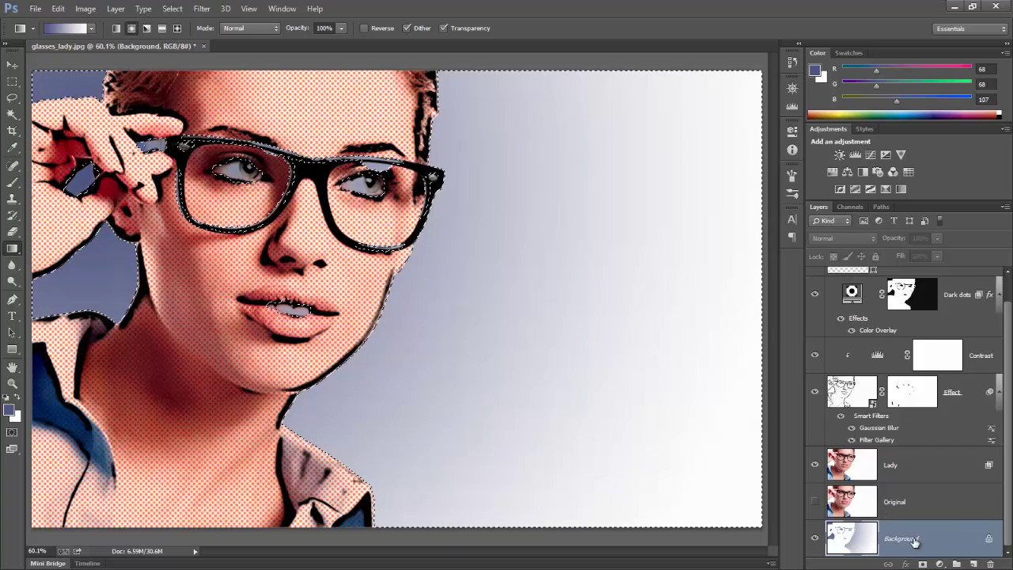
click(12, 182)
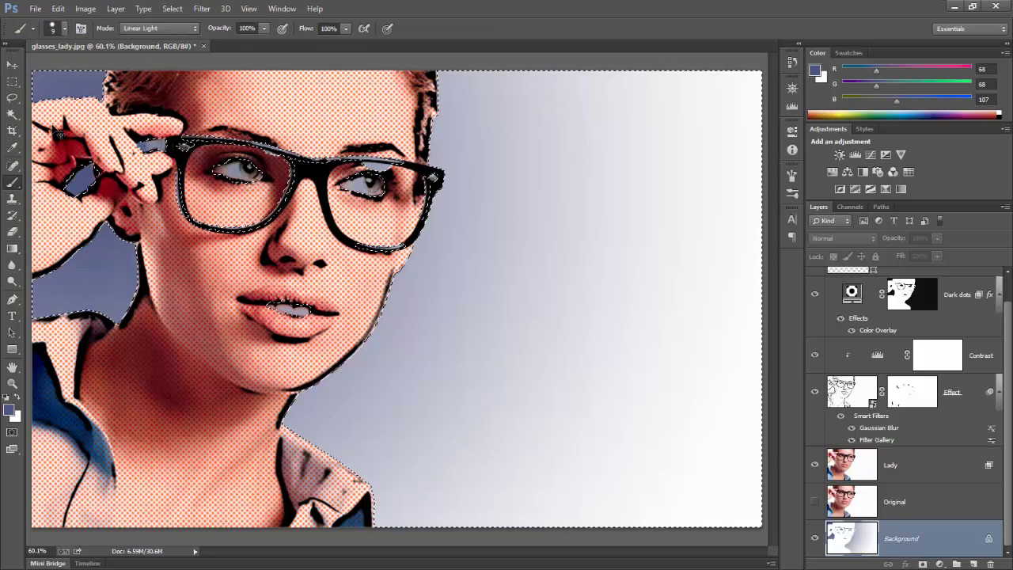
key(ctrl+d)
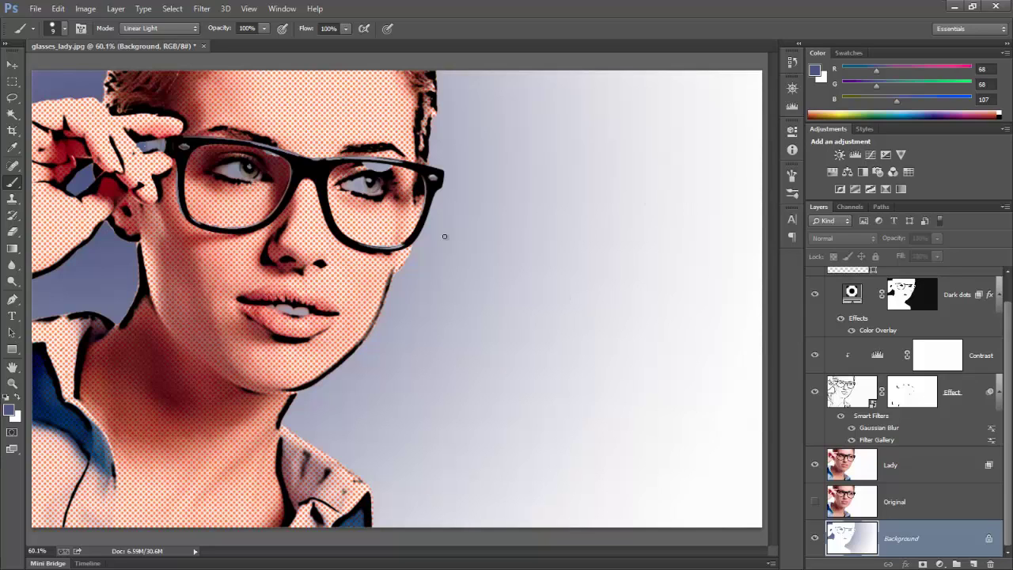
Paint white on the Background layer with a 60 px brush behind the teeth, both eyes and the lens reflections.
key(bracketright)
key(bracketright)
key(bracketright)
key(bracketright)
key(bracketright)
key(d)
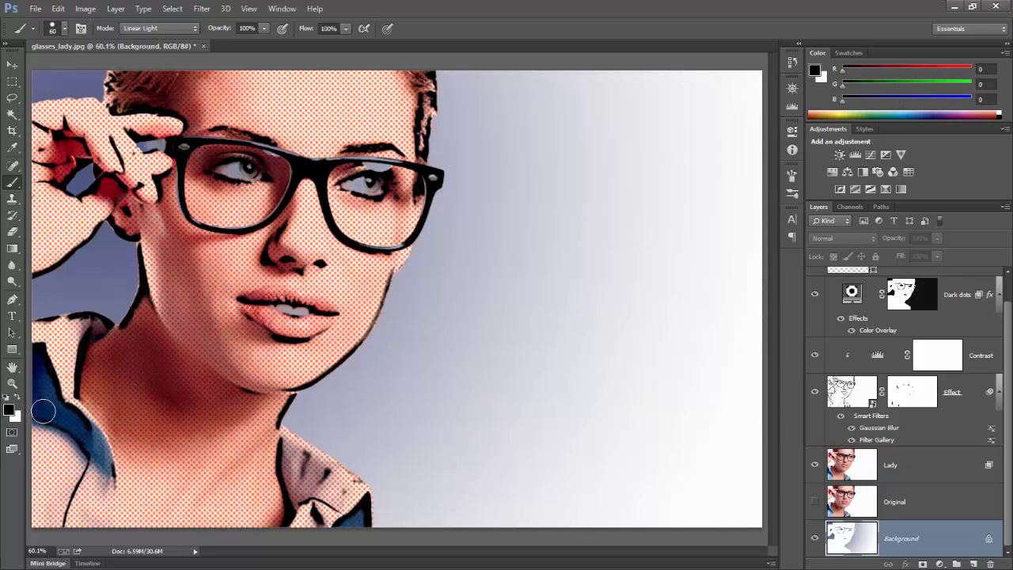
key(x)
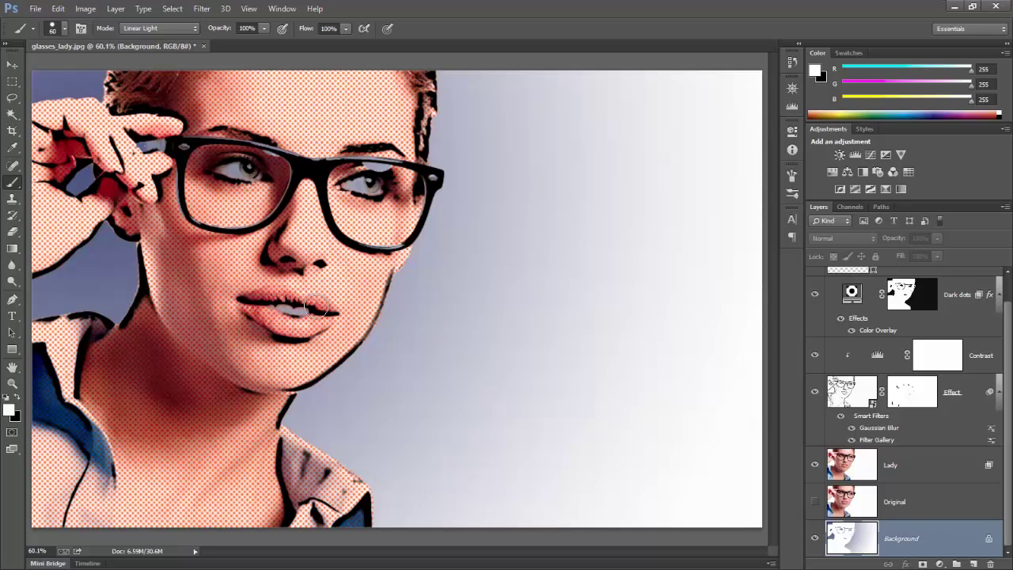
mouse_move(314, 305)
mouse_down()
mouse_move(293, 313)
mouse_move(305, 315)
mouse_move(269, 305)
mouse_move(297, 310)
mouse_up()
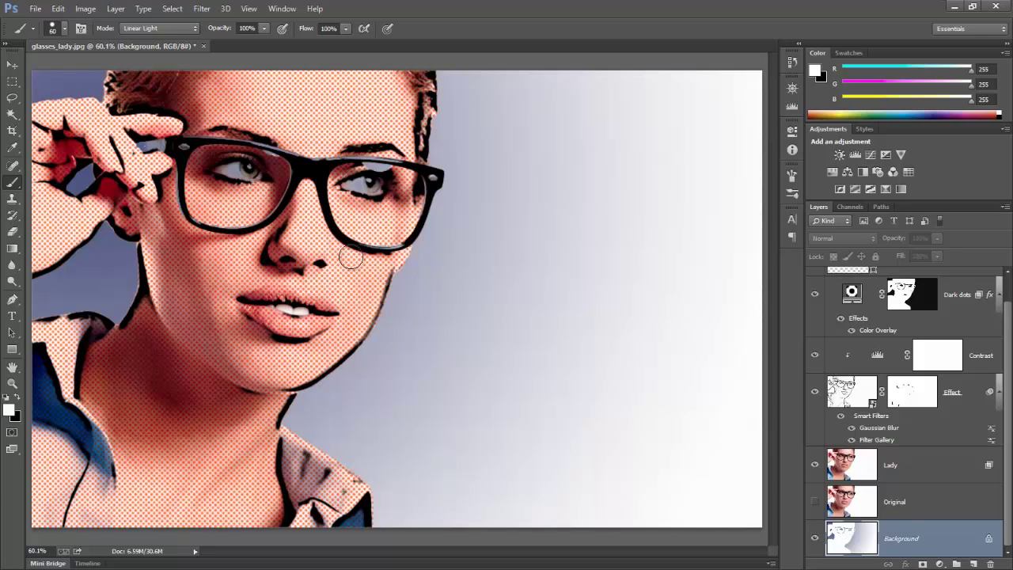
mouse_move(372, 178)
mouse_down()
mouse_move(373, 152)
mouse_move(351, 191)
mouse_move(358, 168)
mouse_move(394, 163)
mouse_up()
drag(342, 198, 356, 186)
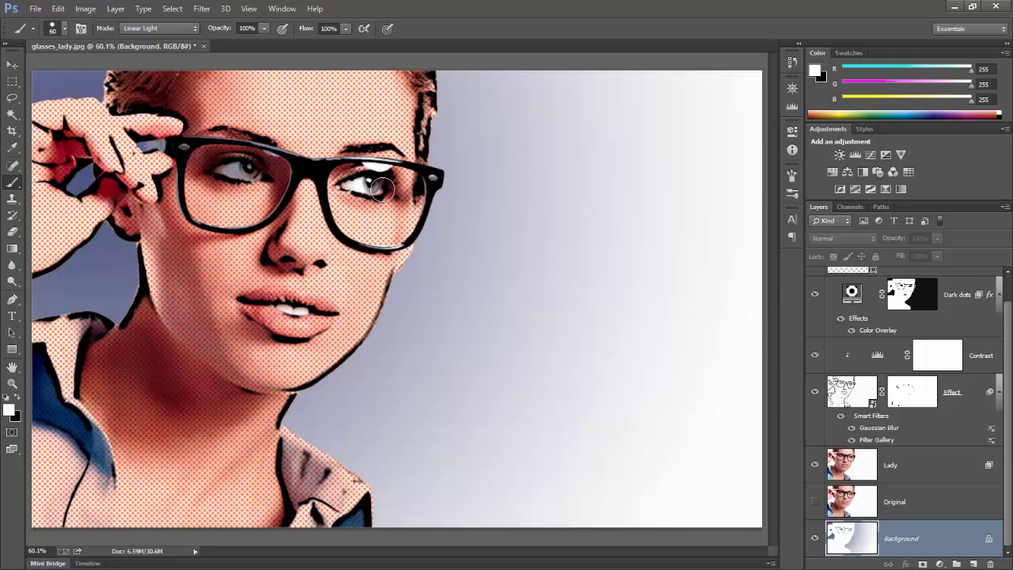
mouse_move(246, 169)
mouse_down()
mouse_move(235, 175)
mouse_move(252, 152)
mouse_move(264, 155)
mouse_up()
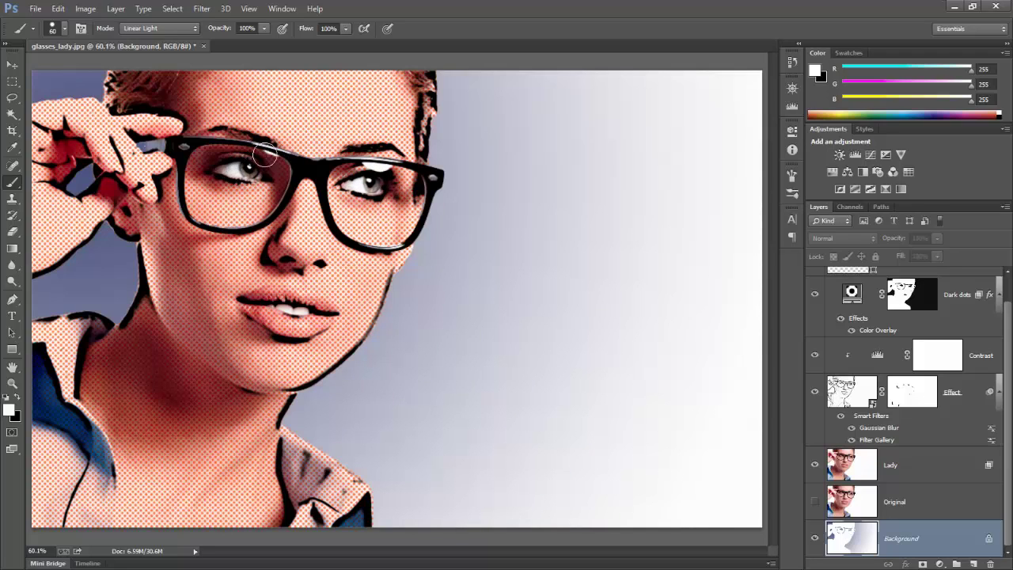
Paint white behind the glasses' temple arm and undo the stray stroke beside the outer lens rim.
mouse_move(164, 147)
mouse_down()
mouse_move(166, 143)
mouse_move(184, 159)
mouse_move(188, 198)
mouse_move(232, 216)
mouse_move(214, 222)
mouse_move(244, 226)
mouse_move(262, 211)
mouse_move(299, 149)
mouse_move(426, 175)
mouse_move(411, 208)
mouse_up()
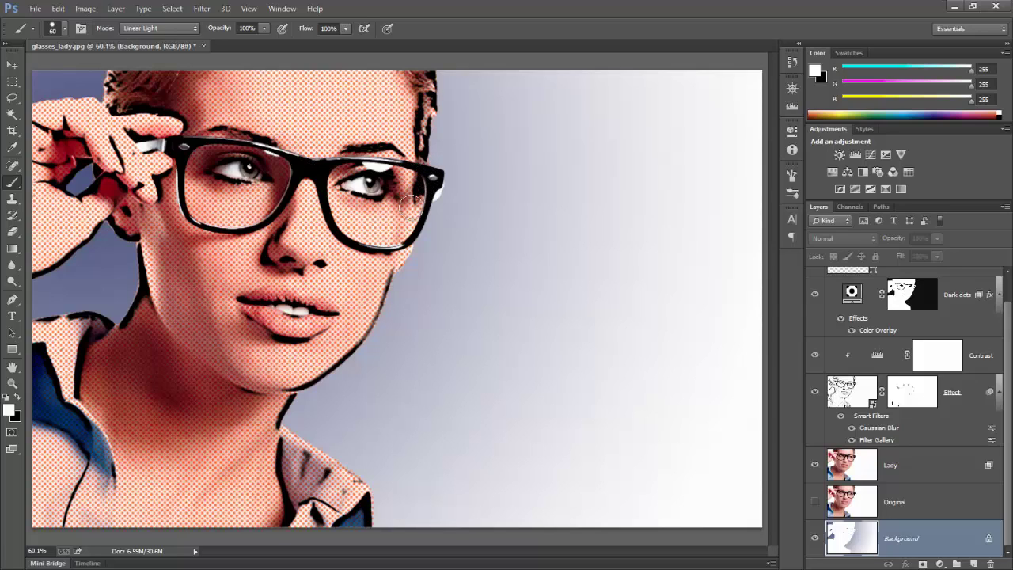
key(ctrl+z)
click(12, 65)
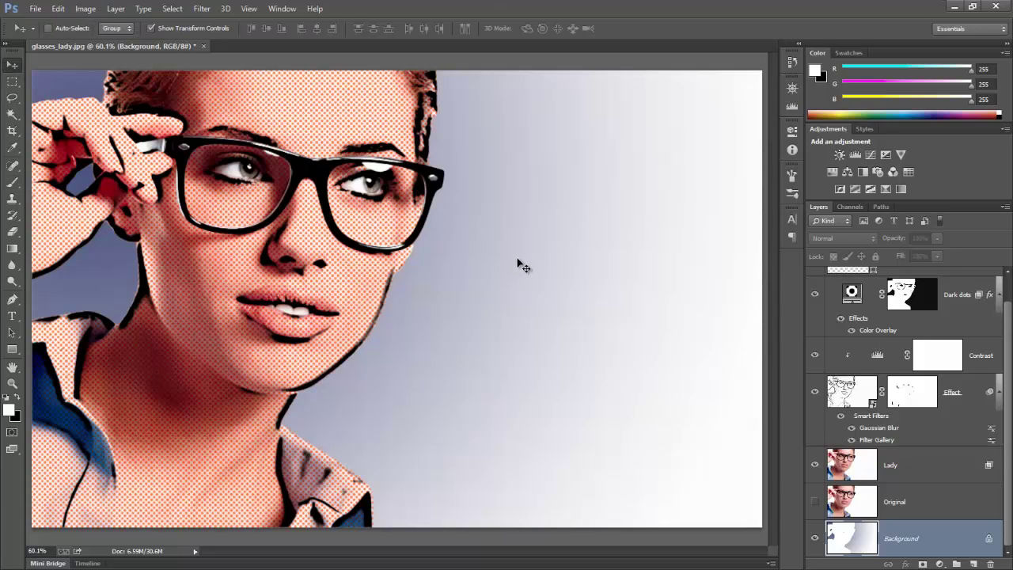